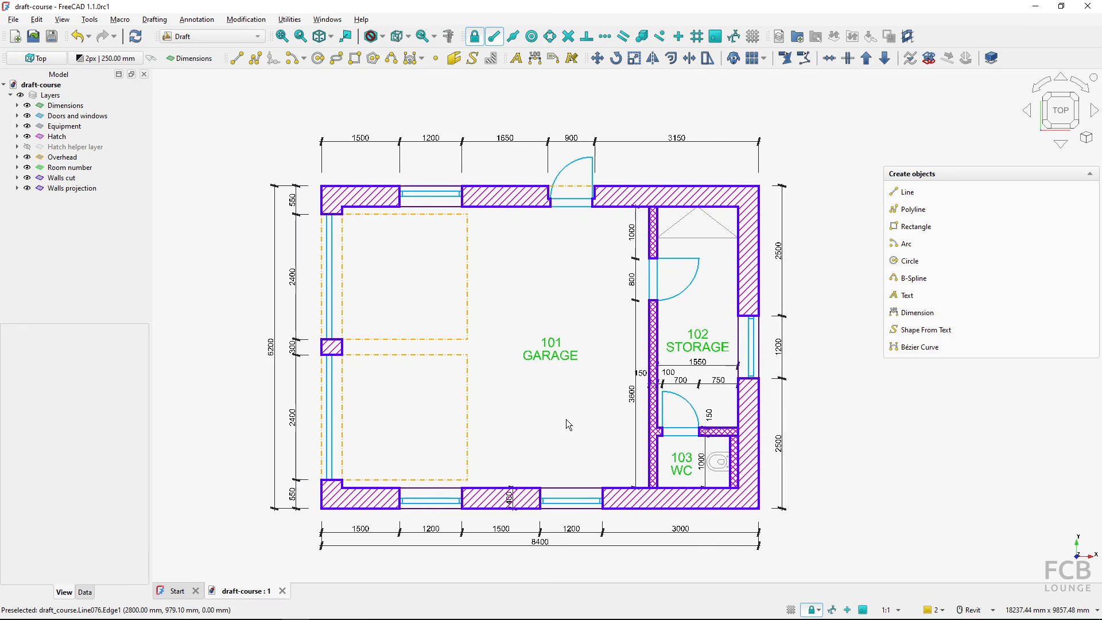
# - Switch to the PDF reader and examine the finished garage floor plan sheet, including its title block and room schedule
pyautogui.click(580, 319)
pyautogui.hotkey('alt', 'Tab')
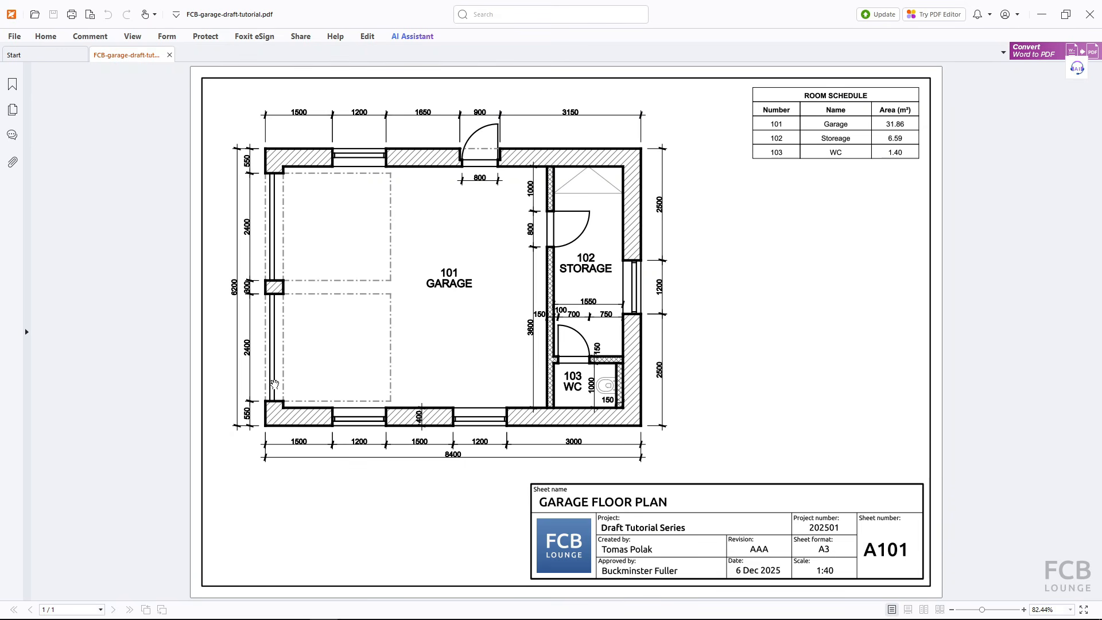
pyautogui.click(368, 243)
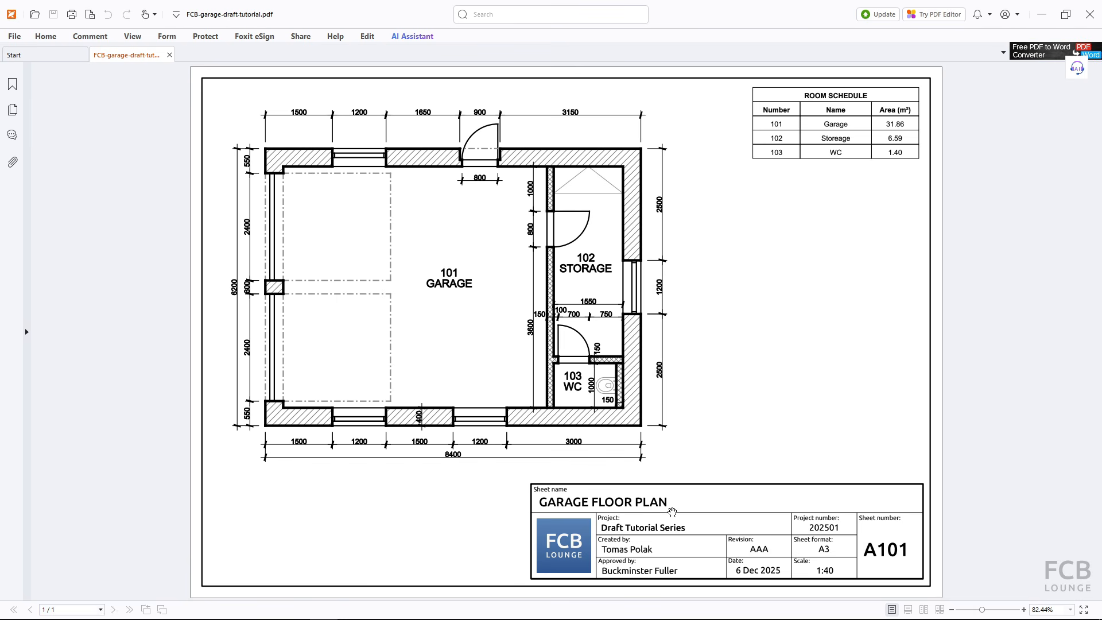
pyautogui.click(655, 540)
pyautogui.click(655, 540)
pyautogui.hotkey('alt', 'Tab')
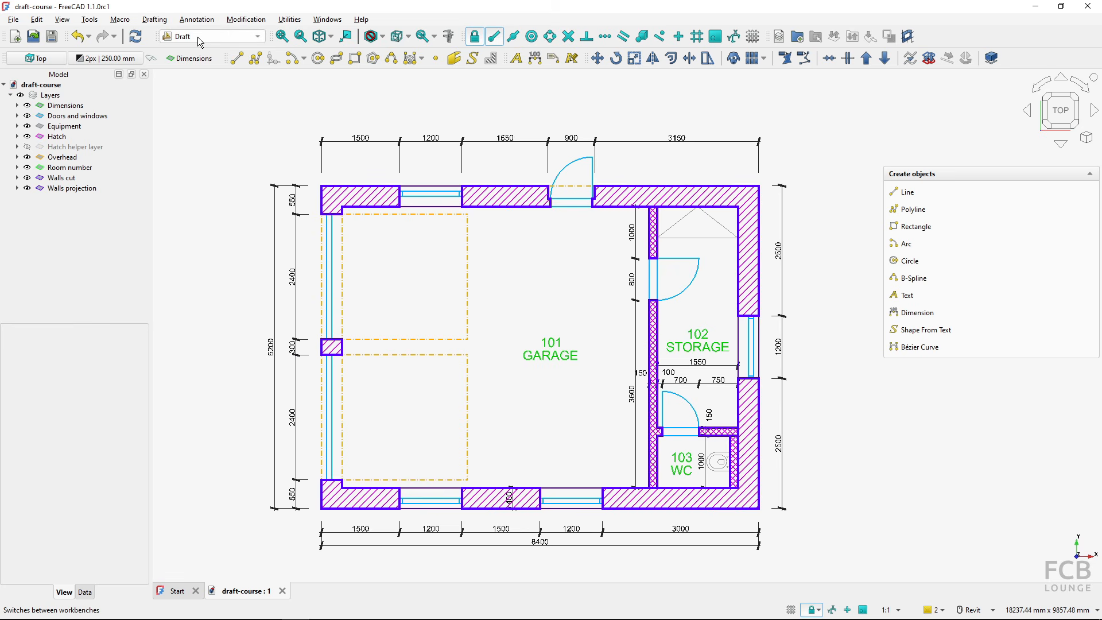
# - Switch to the TechDraw workbench and locate A3_Landscape_page_template_FCBlounge.svg in the FreeCAD_Draft_Intermediate_Course_Materials folder in File Explorer
pyautogui.click(251, 36)
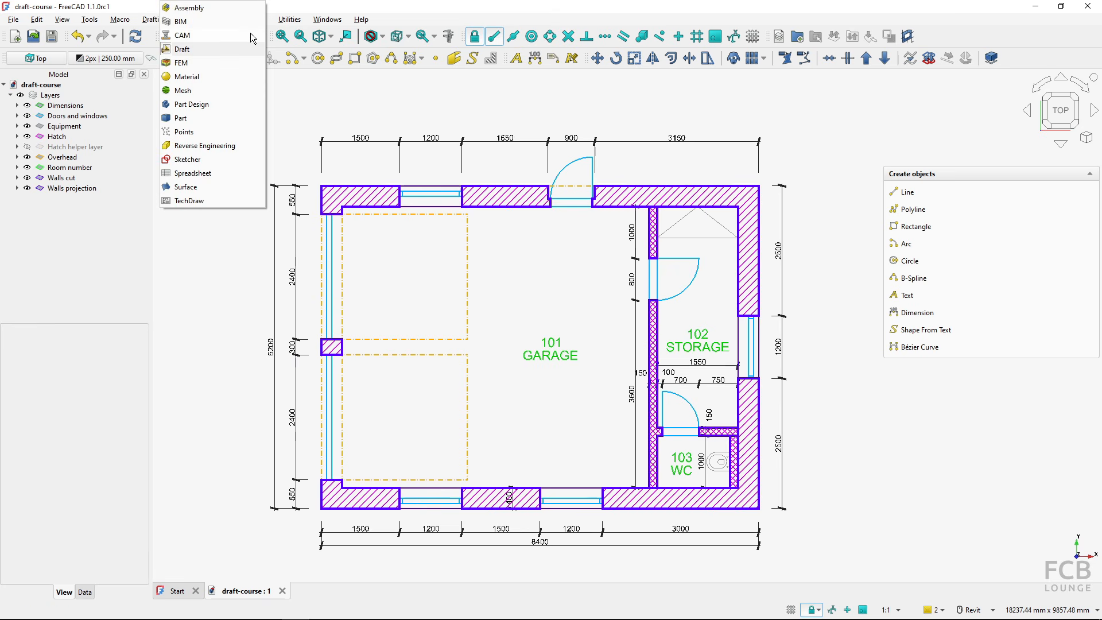
pyautogui.click(181, 203)
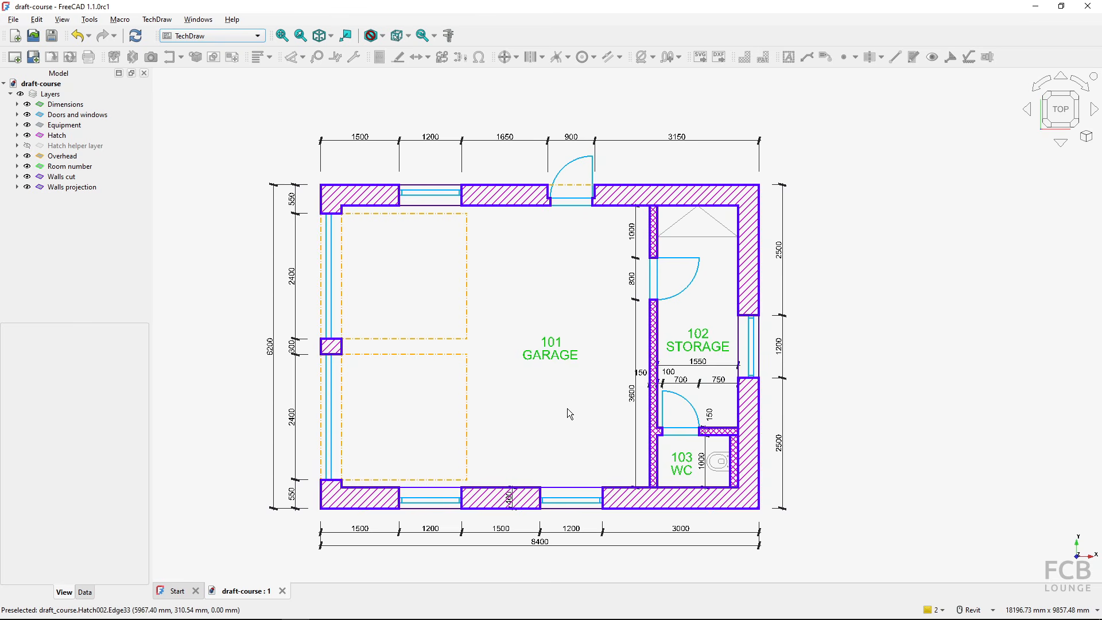
pyautogui.hotkey('alt', 'Tab')
pyautogui.hotkey('alt', 'Tab')
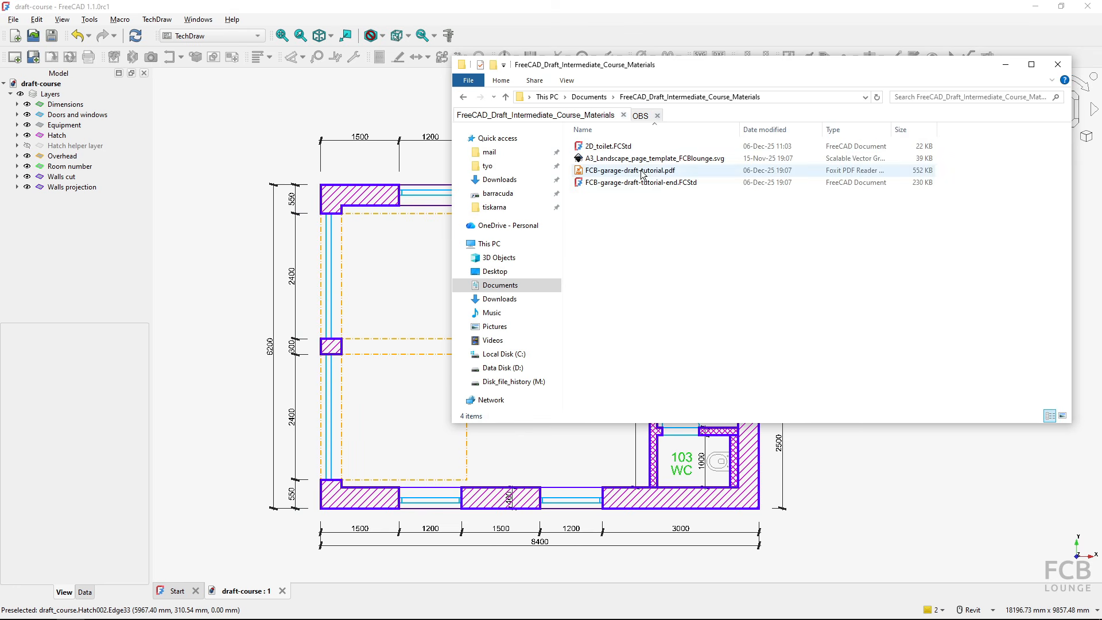
pyautogui.press('ctrl')
pyautogui.press('ctrl')
pyautogui.press('ctrl')
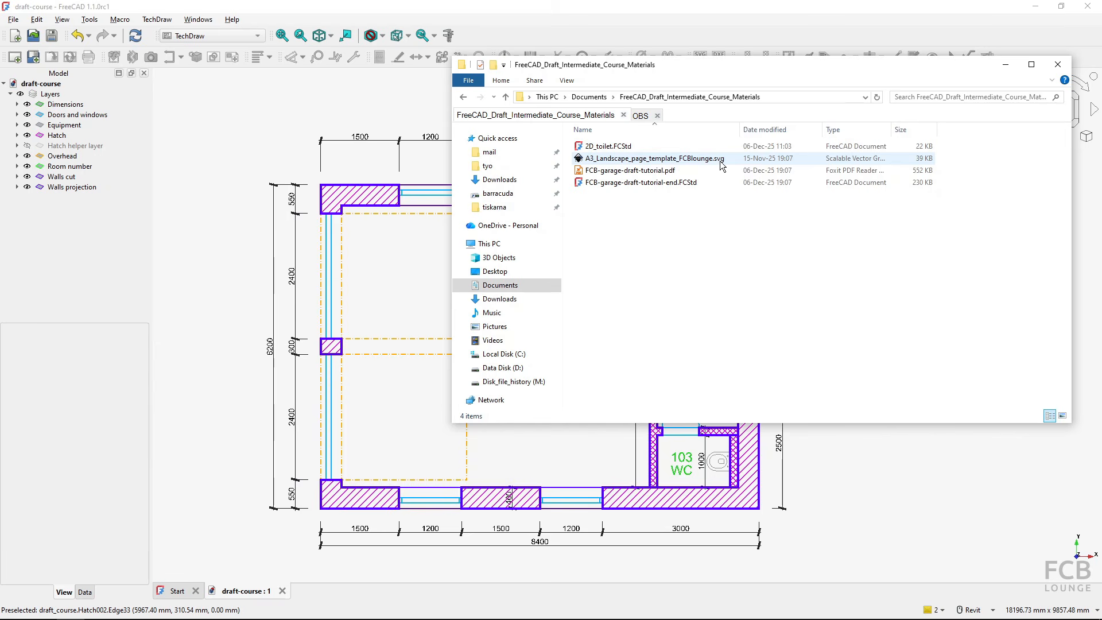
pyautogui.press('ctrl')
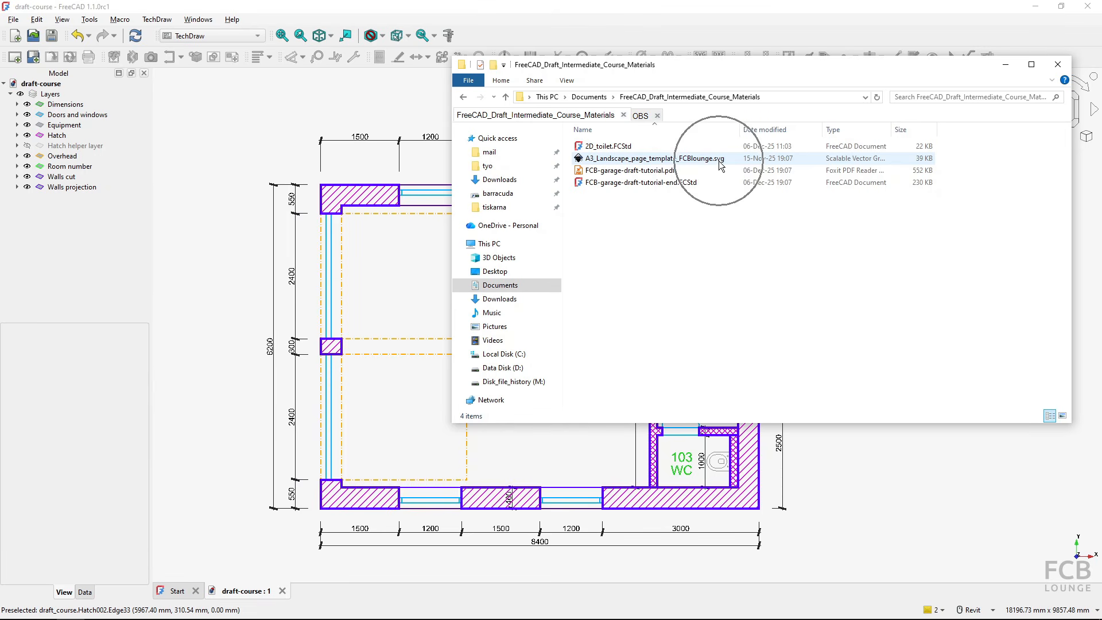
pyautogui.press('ctrl')
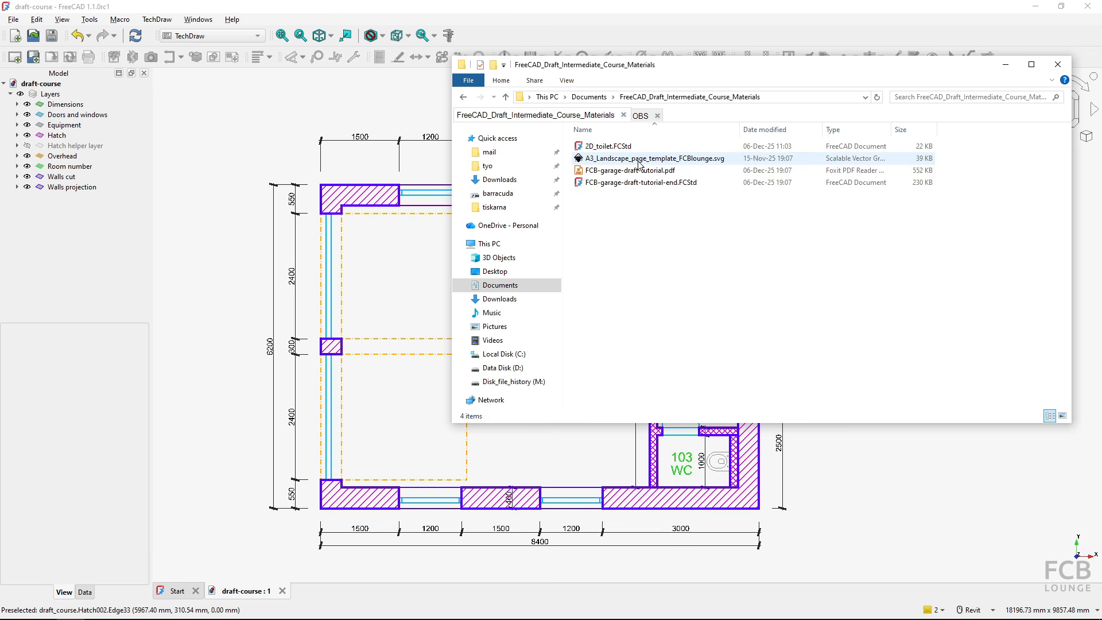
pyautogui.click(370, 15)
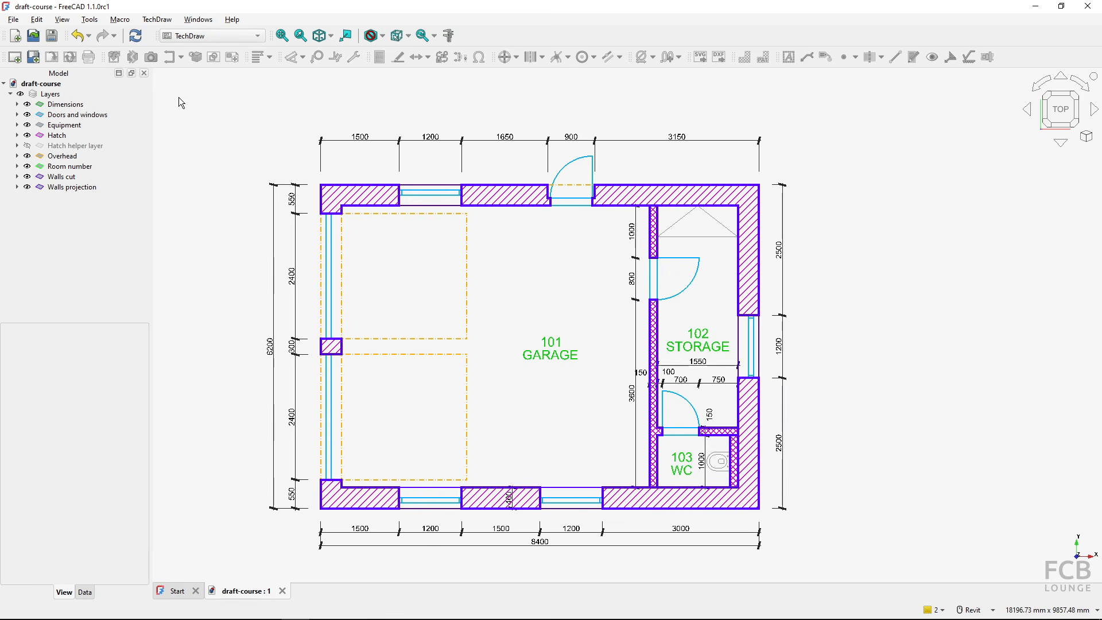
# - Create a new drawing page from the custom template A3_Landscape_page_template_FCBlounge.svg in the FreeCAD_Draft_Intermediate_Course_Materials folder under Documents
pyautogui.click(35, 60)
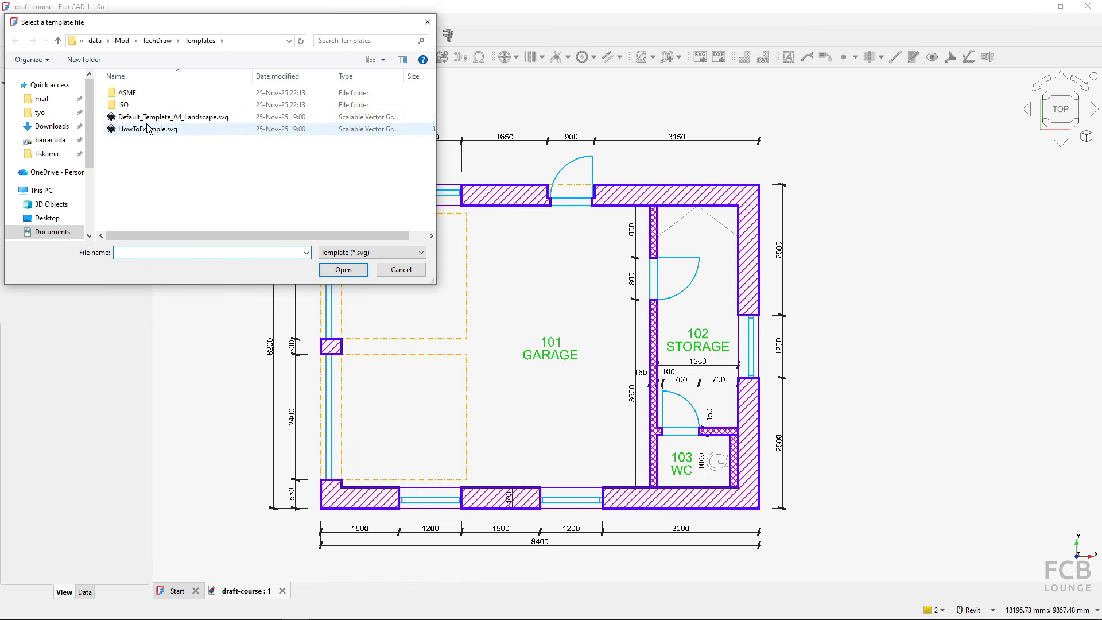
pyautogui.doubleClick(124, 104)
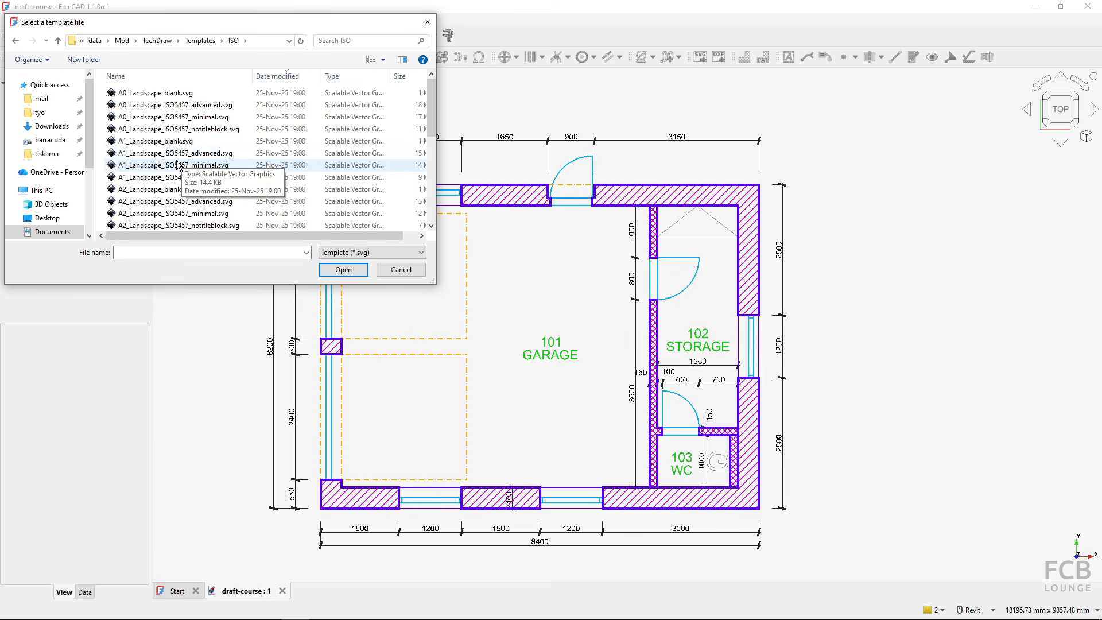
pyautogui.click(56, 232)
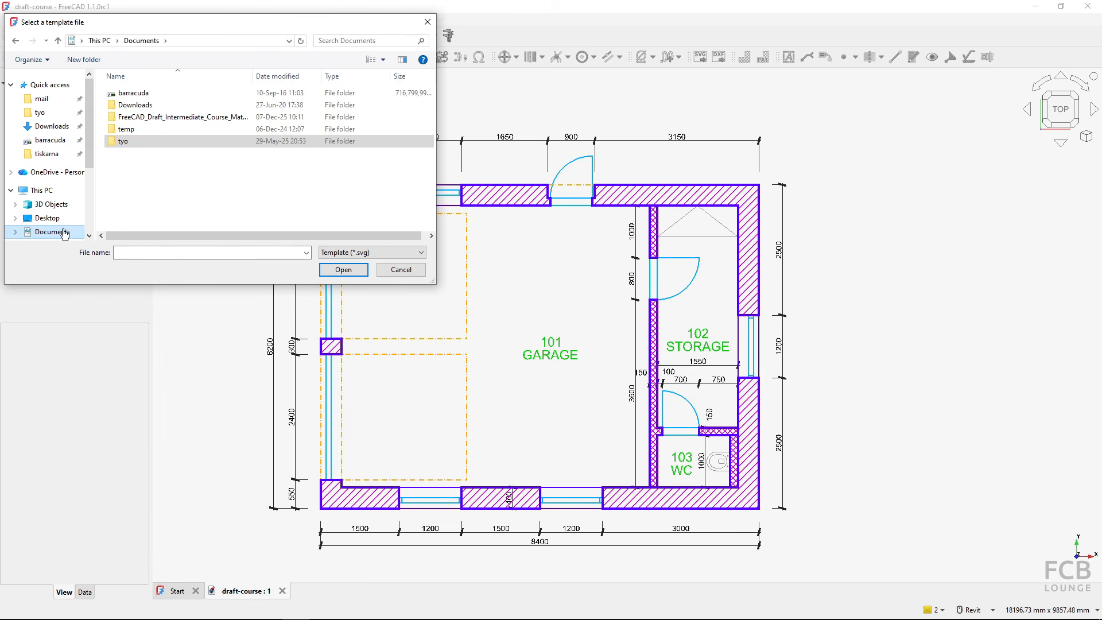
pyautogui.doubleClick(197, 116)
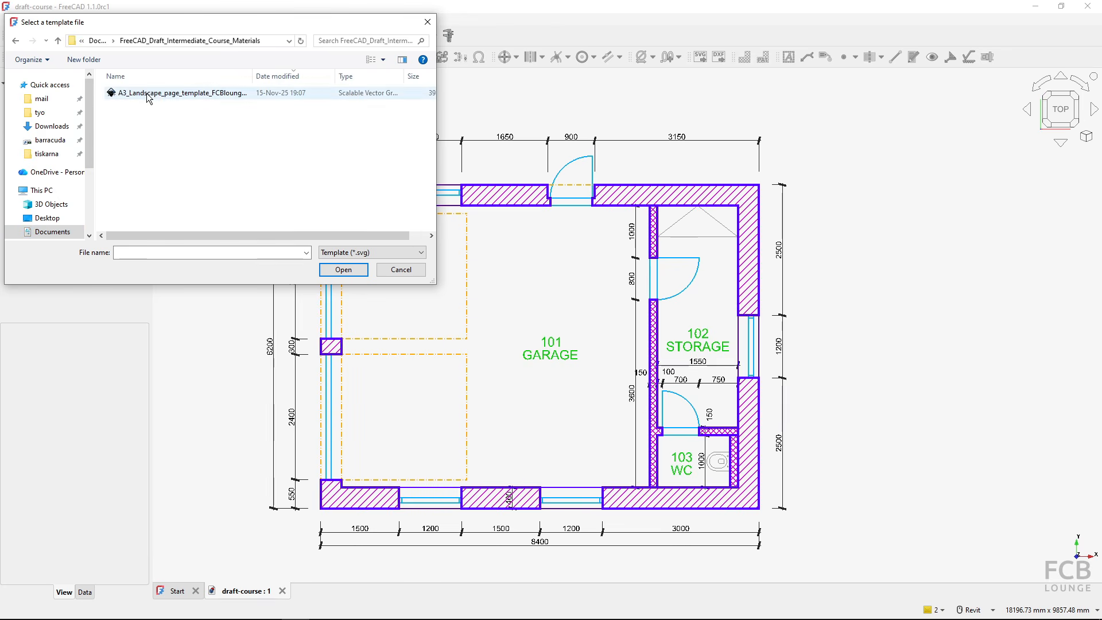
pyautogui.click(146, 93)
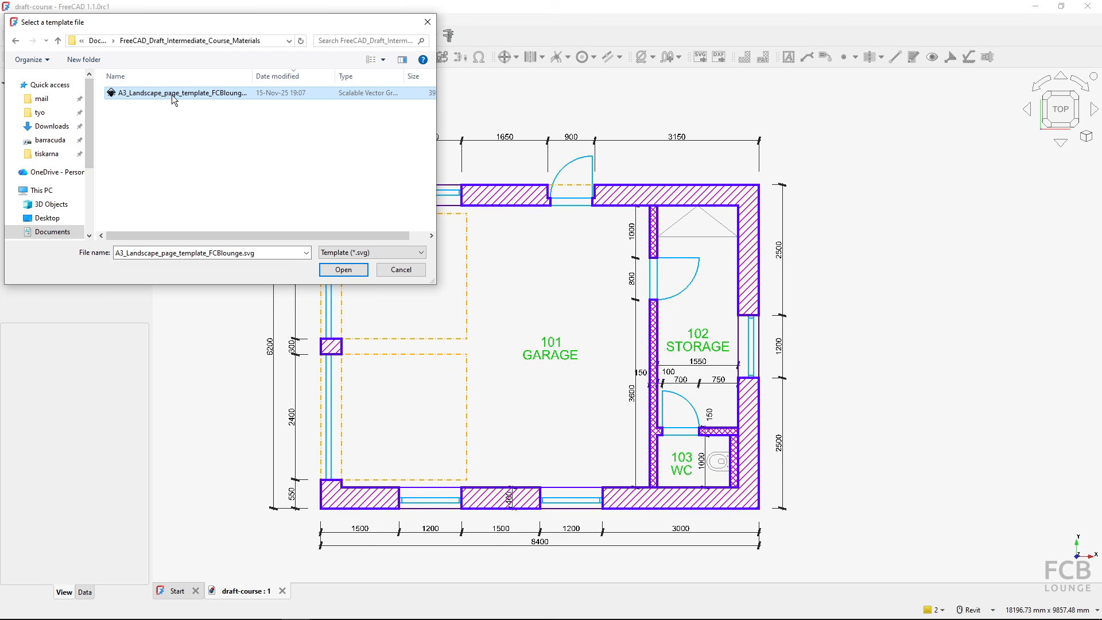
pyautogui.click(343, 270)
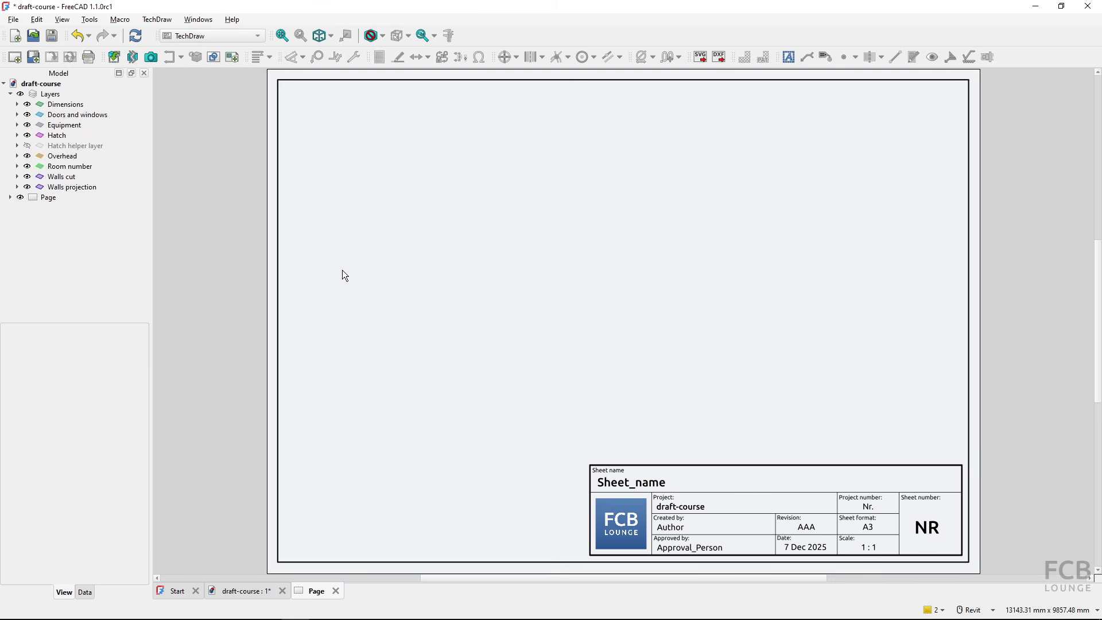
# - Set the sheet name in the page's title block to FLOOR PLAN
pyautogui.click(50, 199)
pyautogui.click(623, 487)
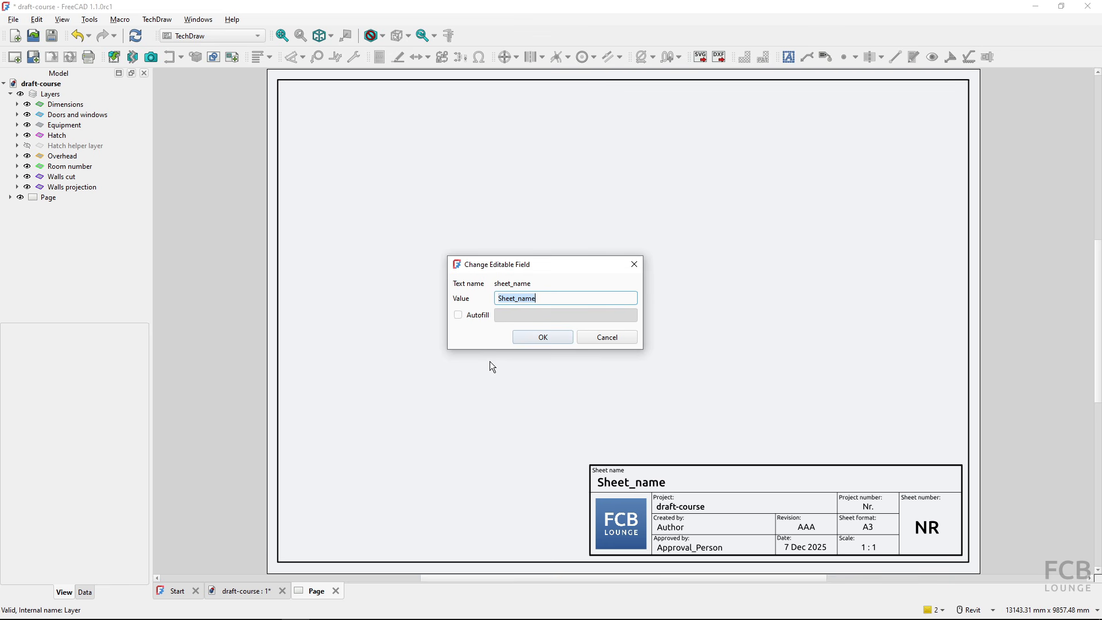
pyautogui.press('BackSpace')
pyautogui.write('FLOOR PLAN')
pyautogui.click(539, 337)
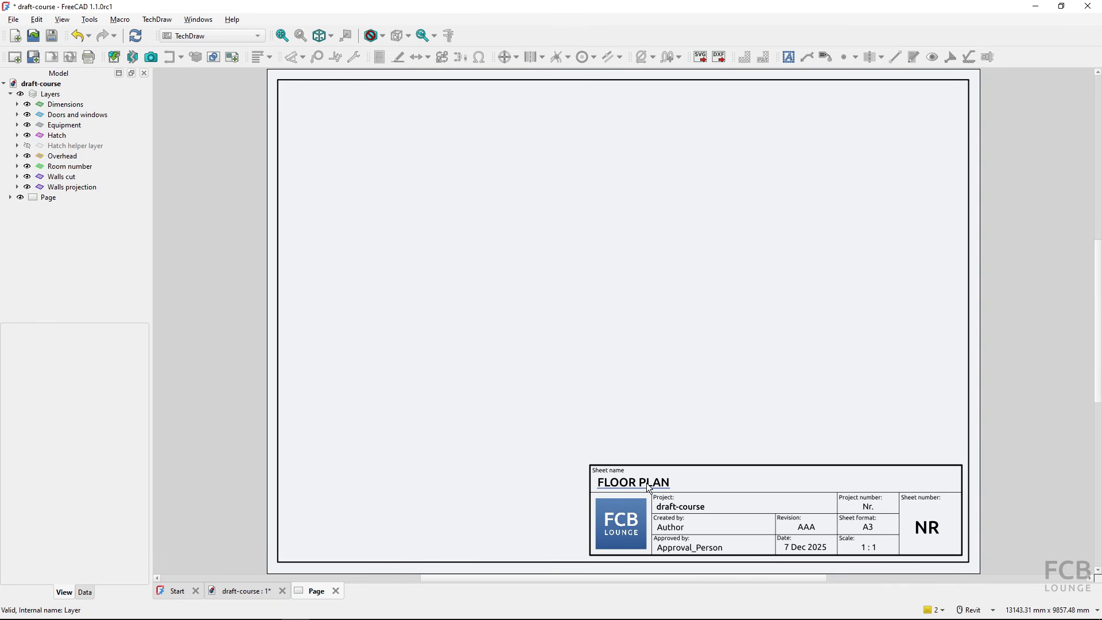
# - Set the project title in the title block to GARAGE PROJECT
pyautogui.click(667, 511)
pyautogui.write('GA')
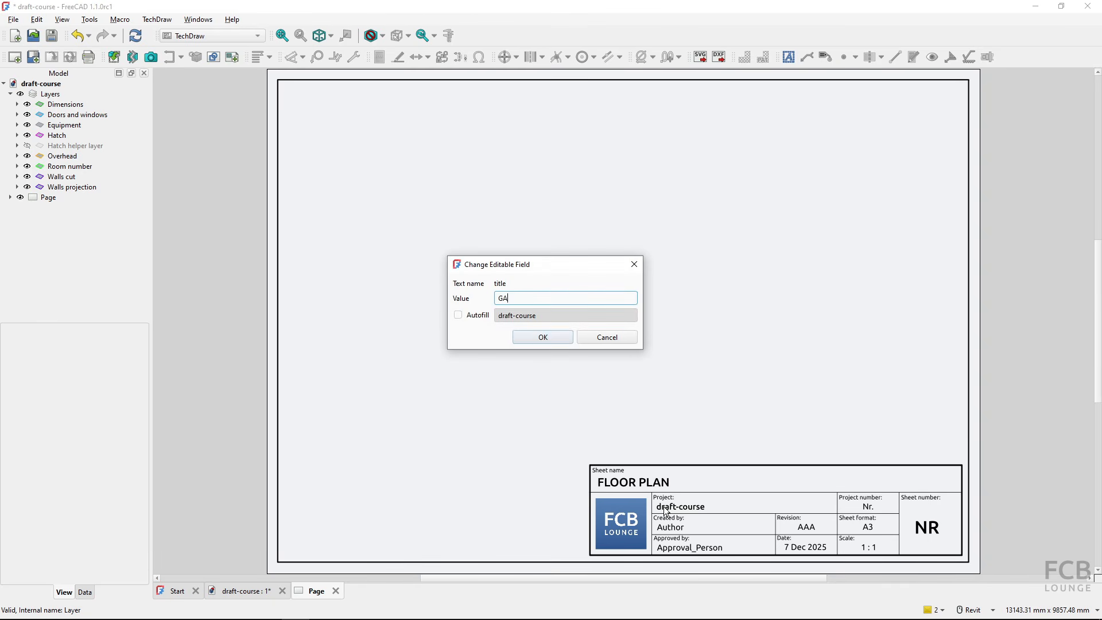
pyautogui.write('RAGE PROJECT')
pyautogui.press('Return')
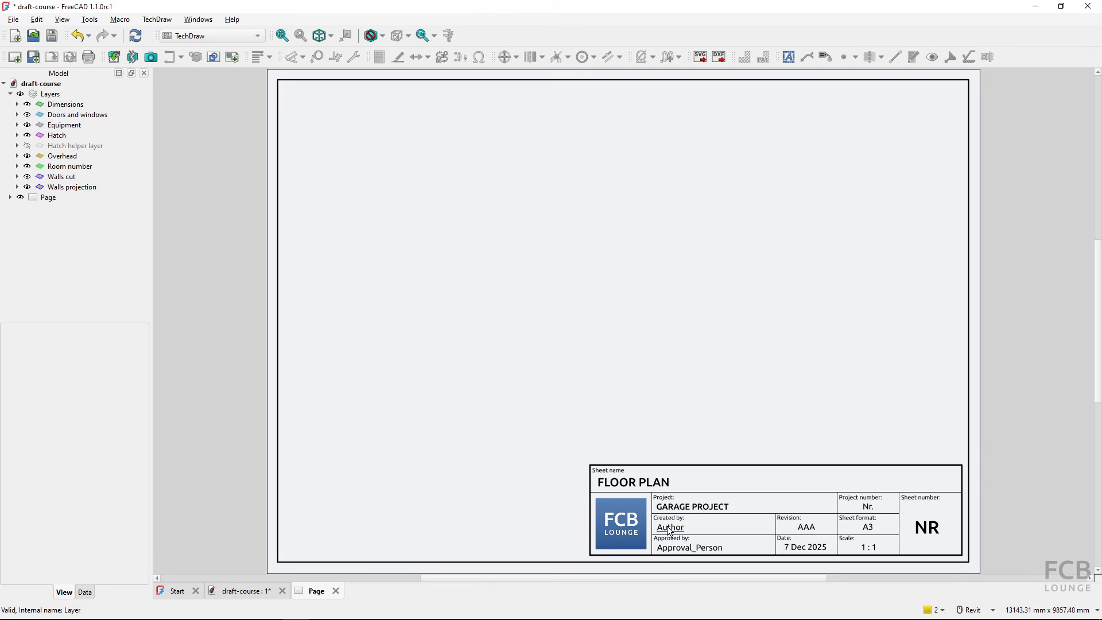
# - Fill in the author's full name in the Created by field of the title block
pyautogui.click(669, 528)
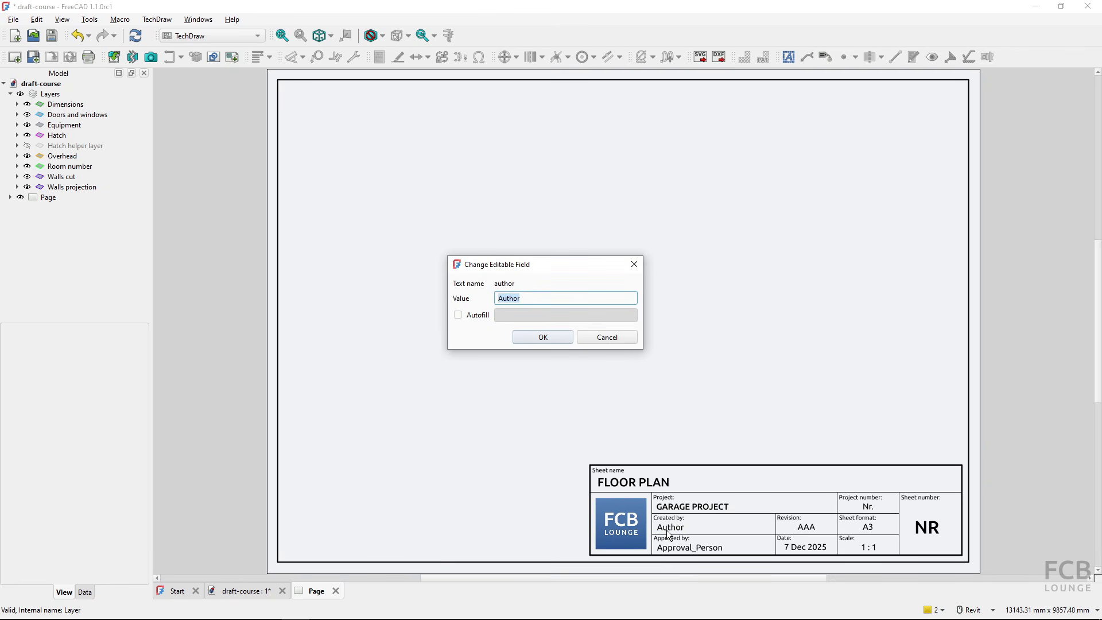
pyautogui.write('TOMAS POLAK')
pyautogui.press('Return')
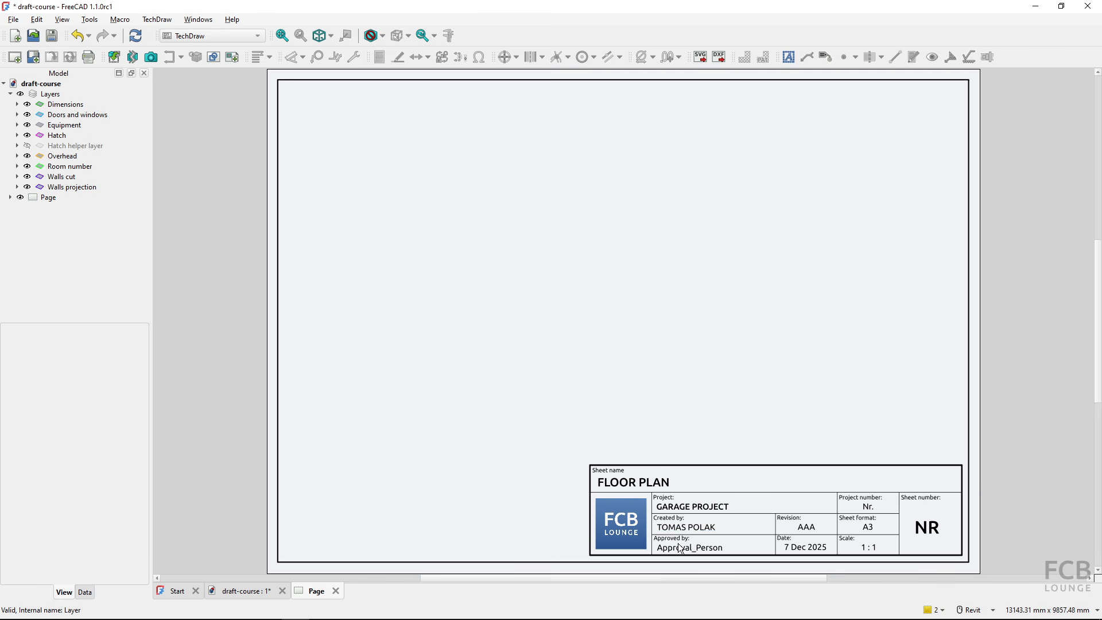
# - Set the title block's project number to 1 and its sheet number to A101
pyautogui.click(807, 540)
pyautogui.click(807, 549)
pyautogui.click(869, 510)
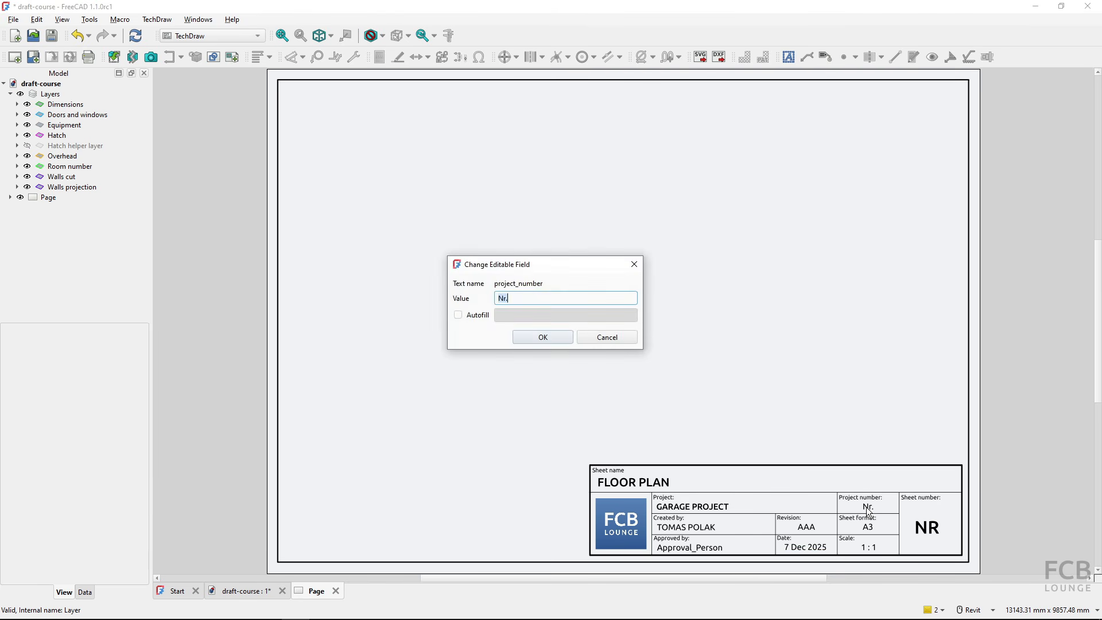
pyautogui.write('1')
pyautogui.click(558, 338)
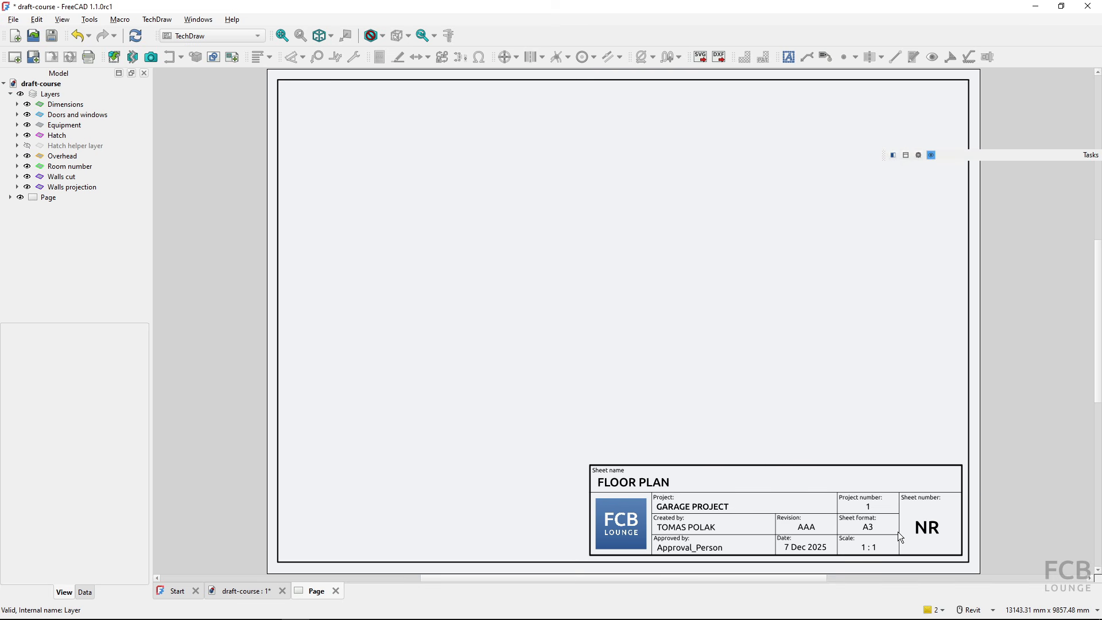
pyautogui.click(925, 533)
pyautogui.write('A101')
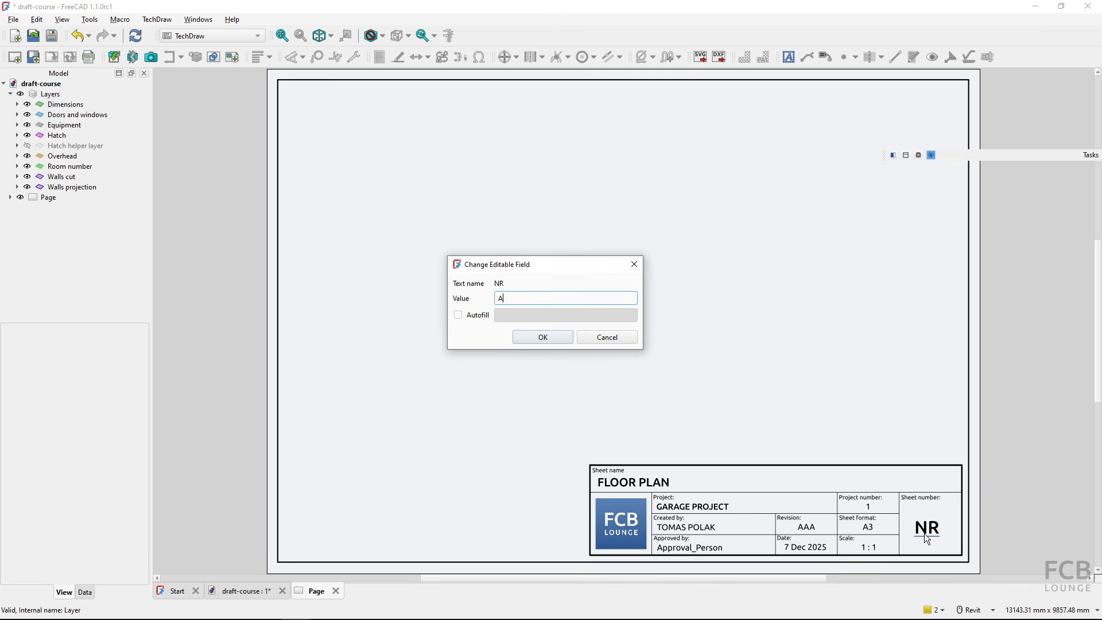
pyautogui.click(542, 338)
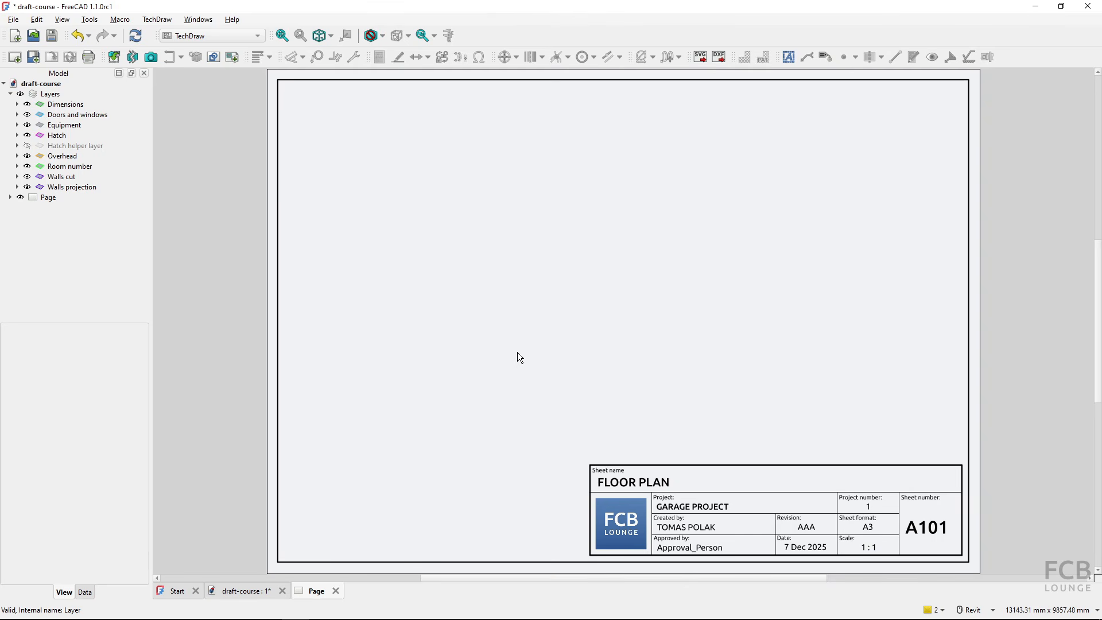
# - Set the scale text in the title block to 1 : 40
pyautogui.click(868, 549)
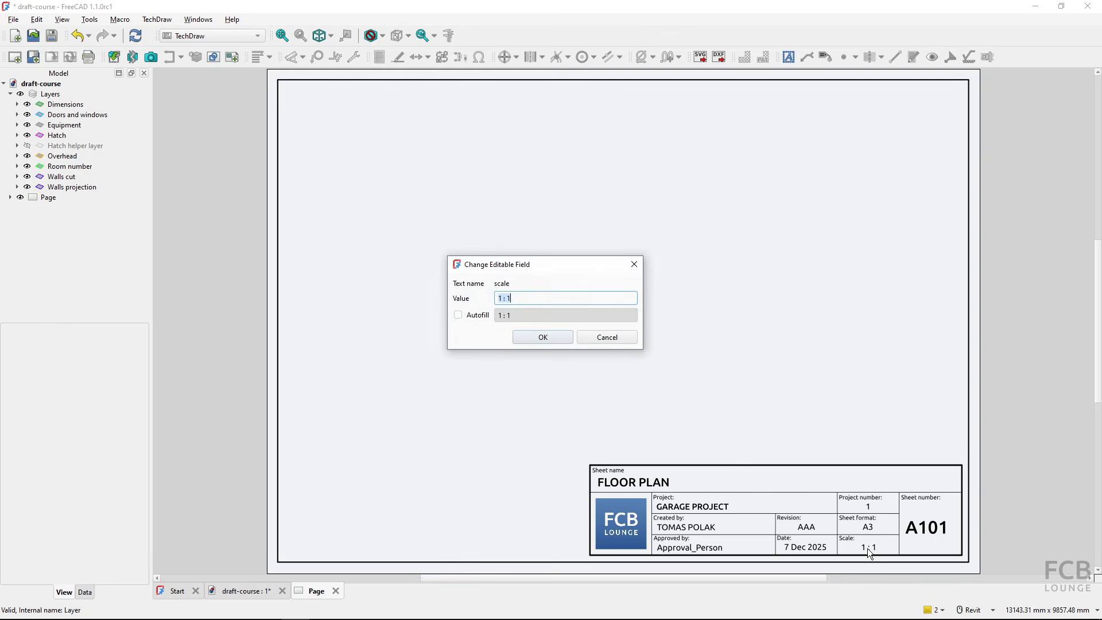
pyautogui.click(546, 298)
pyautogui.press('BackSpace')
pyautogui.write('40')
pyautogui.click(544, 337)
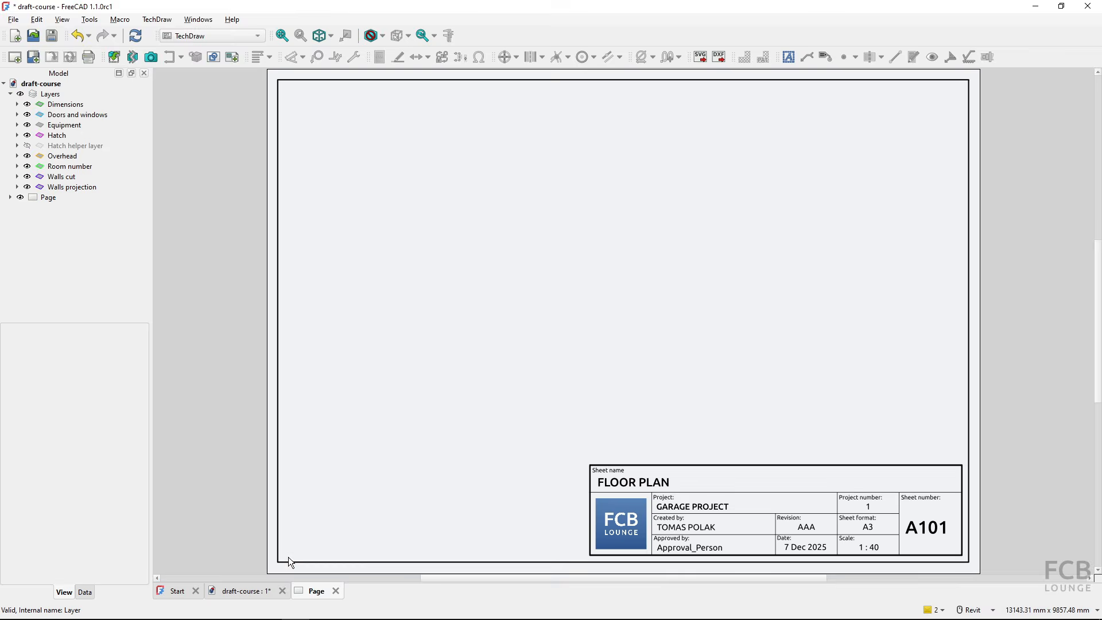
pyautogui.click(258, 596)
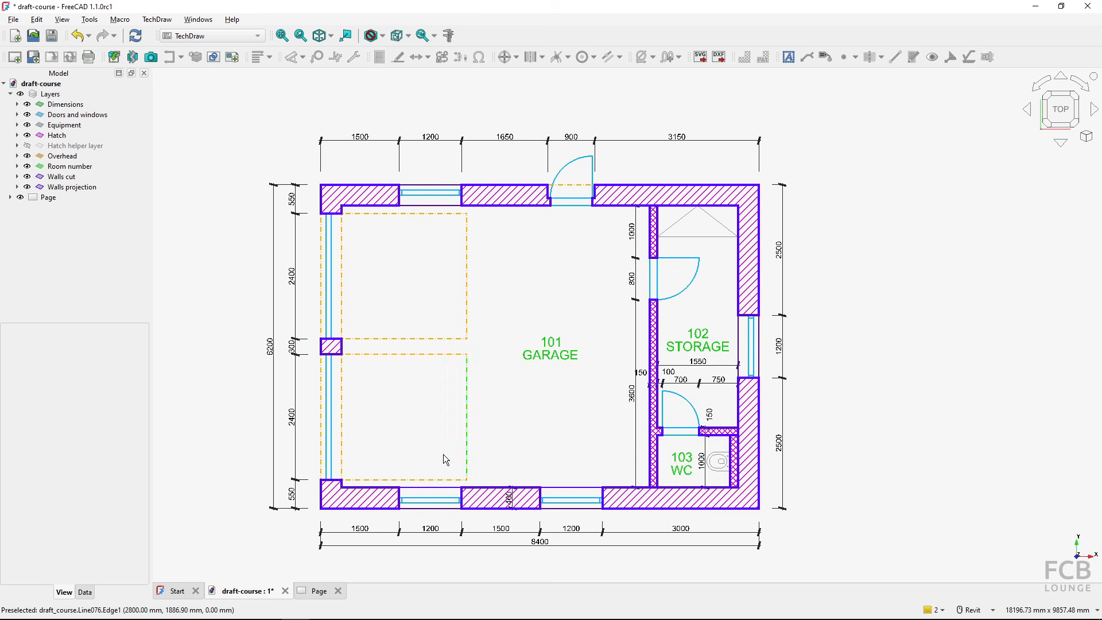
pyautogui.click(319, 592)
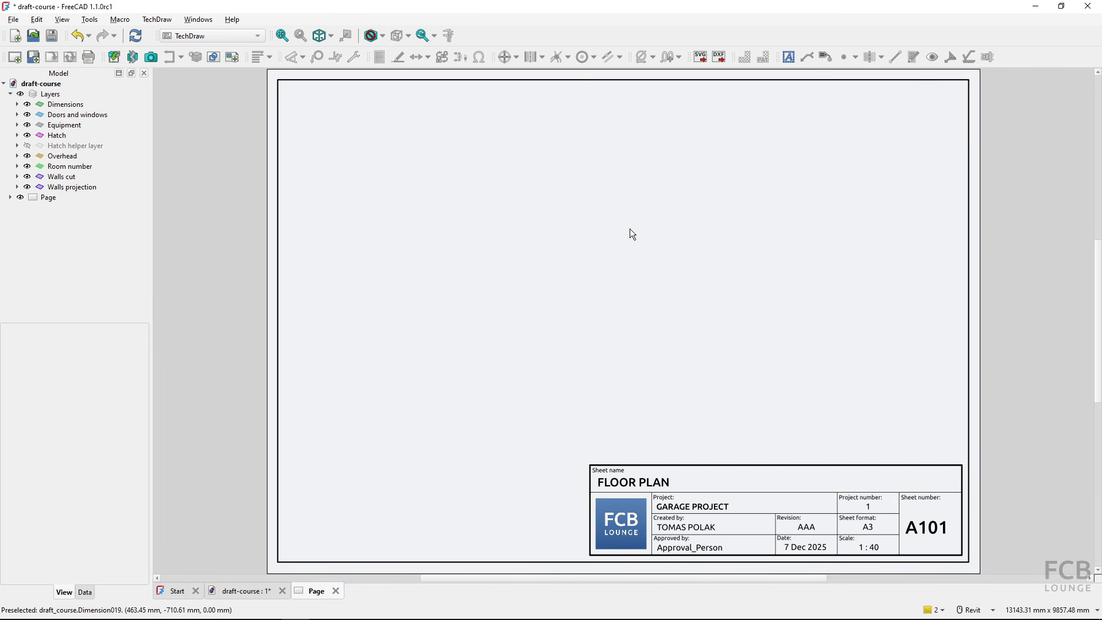
# - Return to the floor plan model in the Draft workbench and create a group named Drawing contents
pyautogui.click(246, 591)
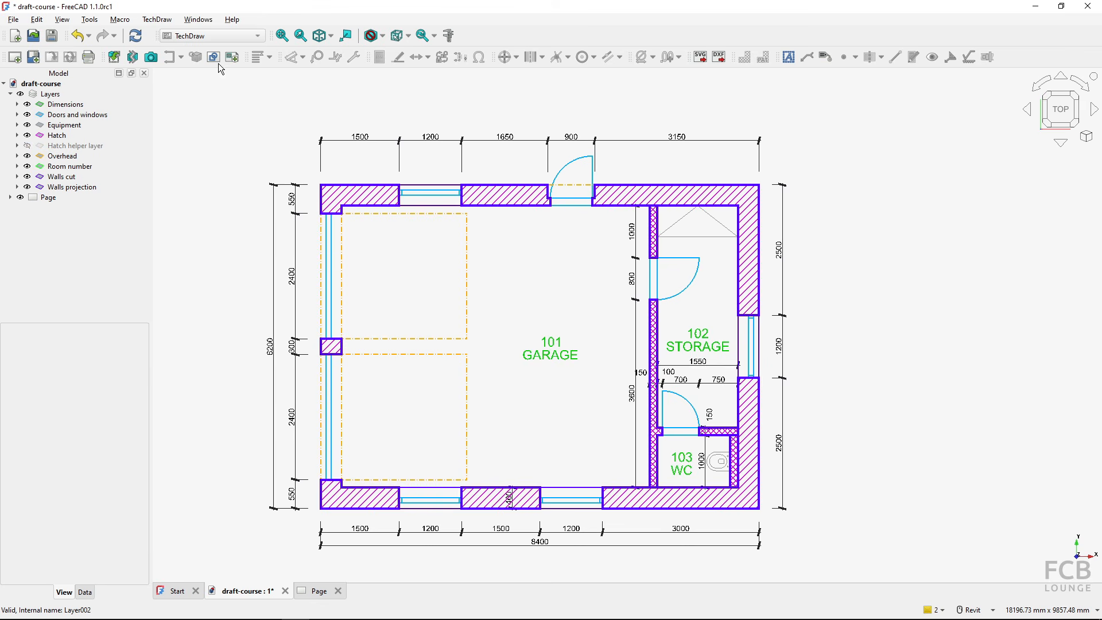
pyautogui.click(219, 35)
pyautogui.click(182, 50)
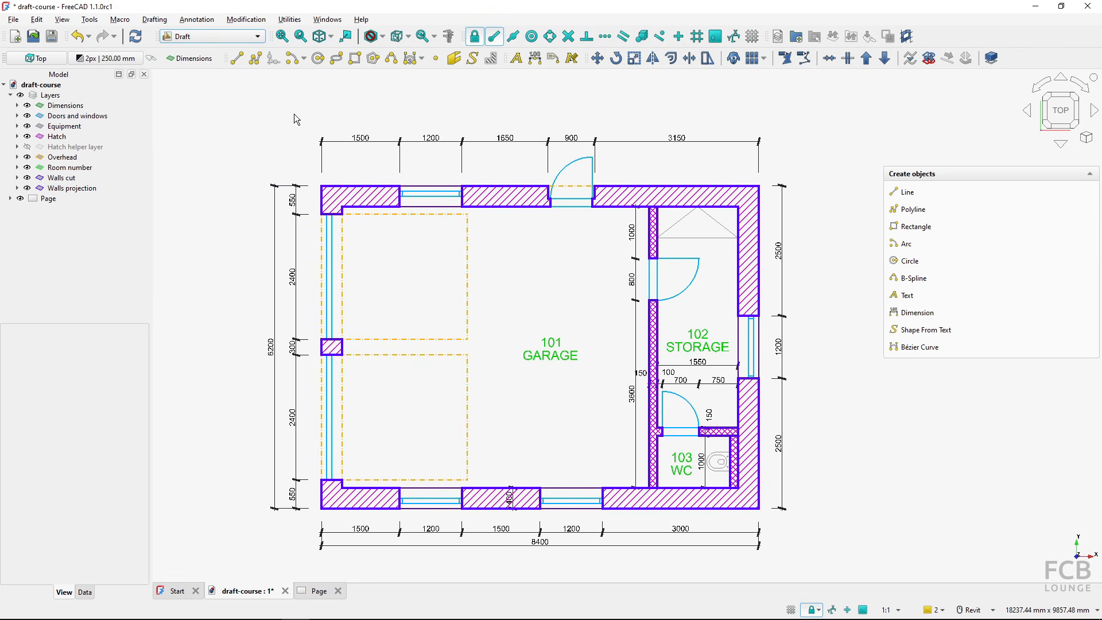
pyautogui.click(797, 39)
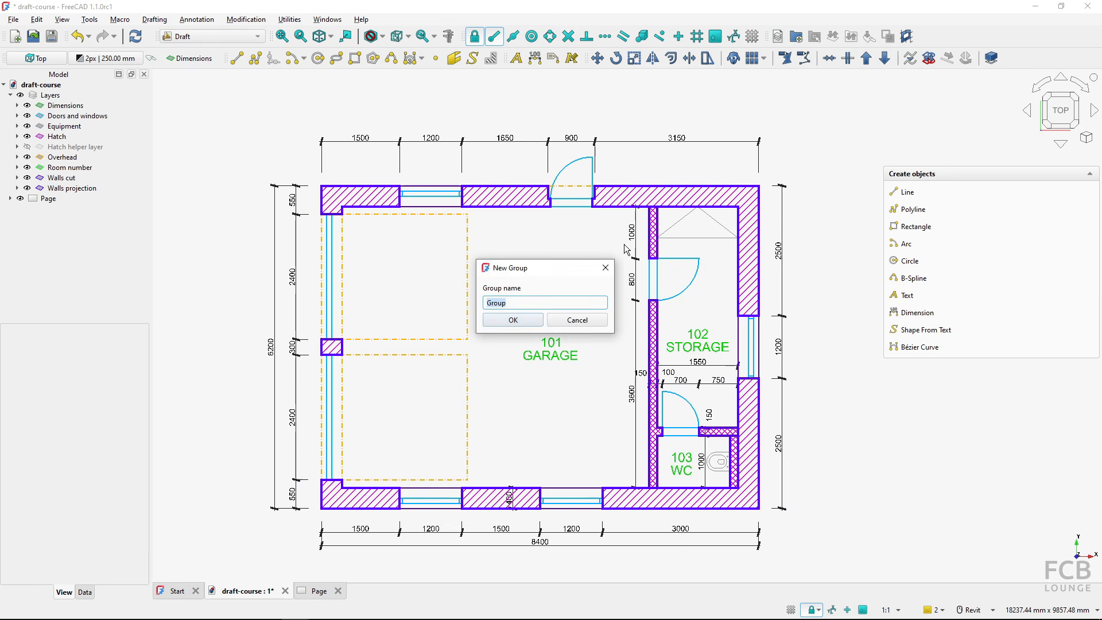
pyautogui.write('Drawing contents')
pyautogui.click(509, 320)
pyautogui.click(62, 209)
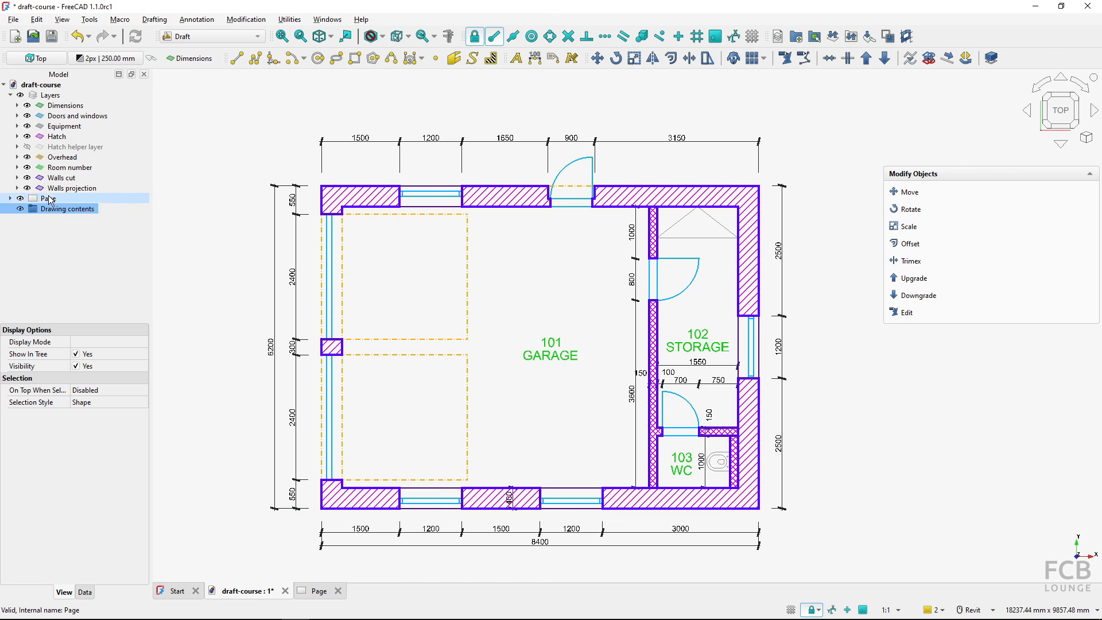
# - Move all layers except the Hatch helper layer into the Drawing contents group and check the group's contents
pyautogui.press('ctrl')
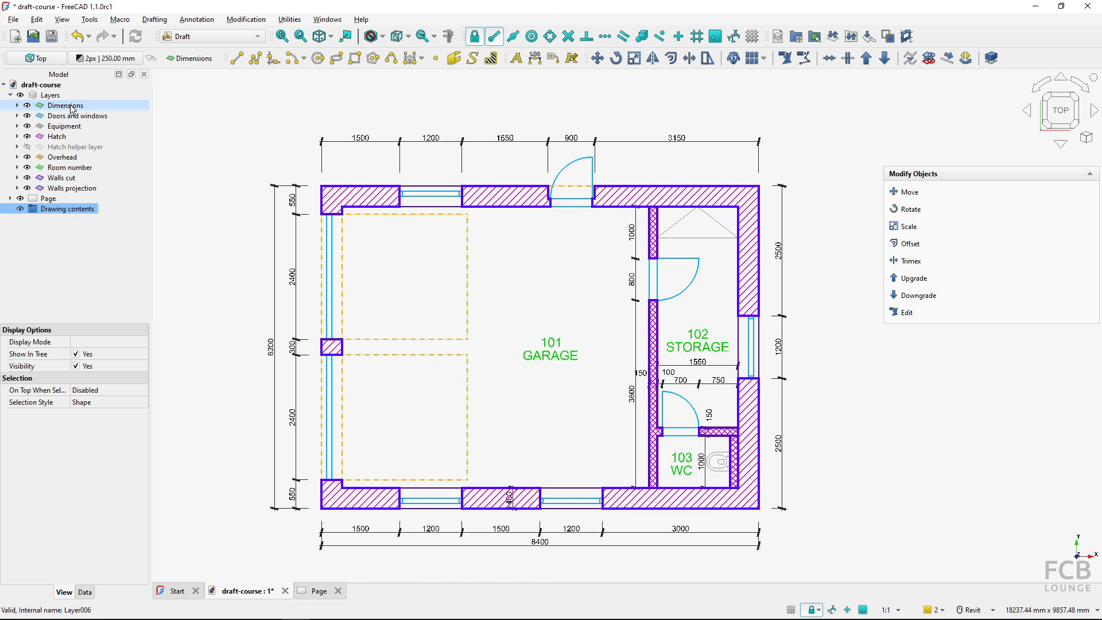
pyautogui.click(70, 107)
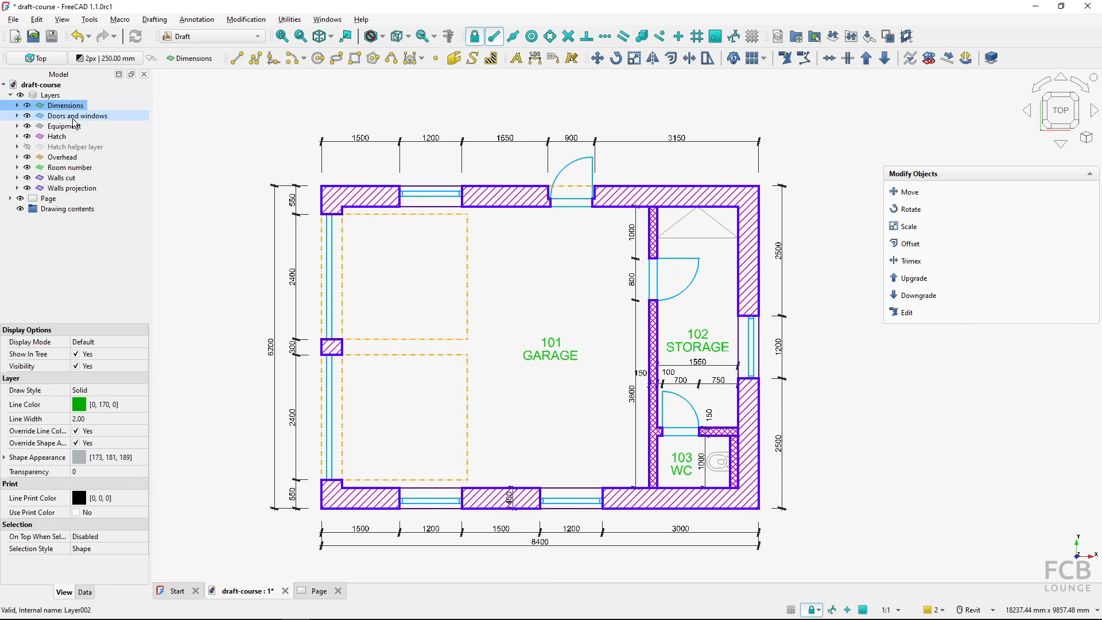
pyautogui.keyDown('ctrl'); pyautogui.click(74, 117); pyautogui.keyUp('ctrl')
pyautogui.keyDown('ctrl'); pyautogui.click(71, 126); pyautogui.keyUp('ctrl')
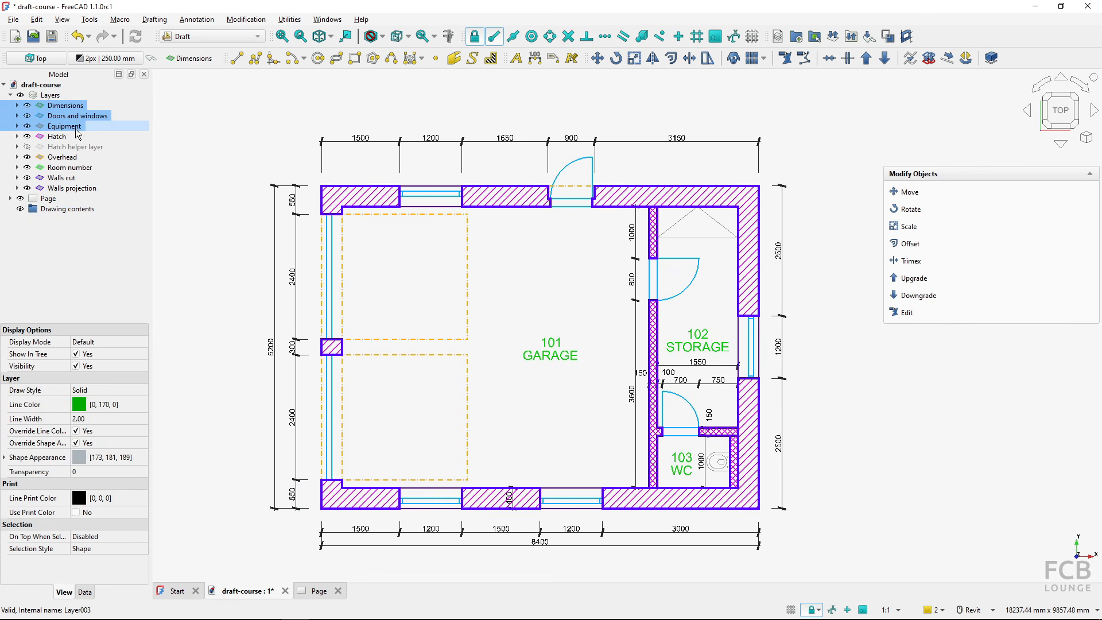
pyautogui.keyDown('ctrl'); pyautogui.click(68, 138); pyautogui.keyUp('ctrl')
pyautogui.keyDown('ctrl'); pyautogui.click(73, 158); pyautogui.keyUp('ctrl')
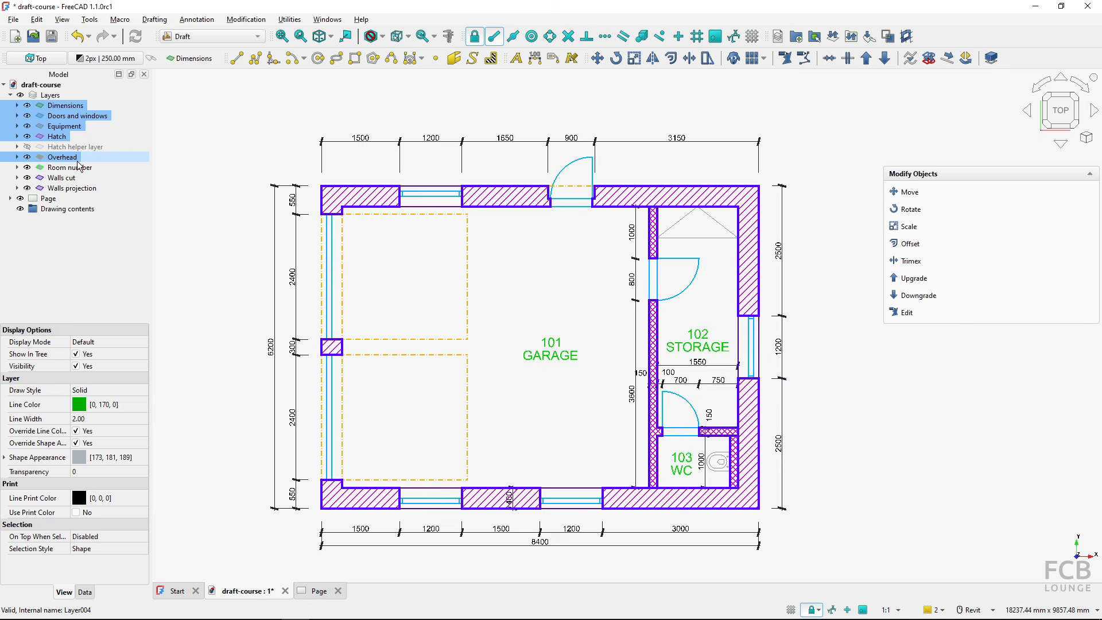
pyautogui.keyDown('ctrl'); pyautogui.click(74, 168); pyautogui.keyUp('ctrl')
pyautogui.keyDown('ctrl'); pyautogui.click(75, 178); pyautogui.keyUp('ctrl')
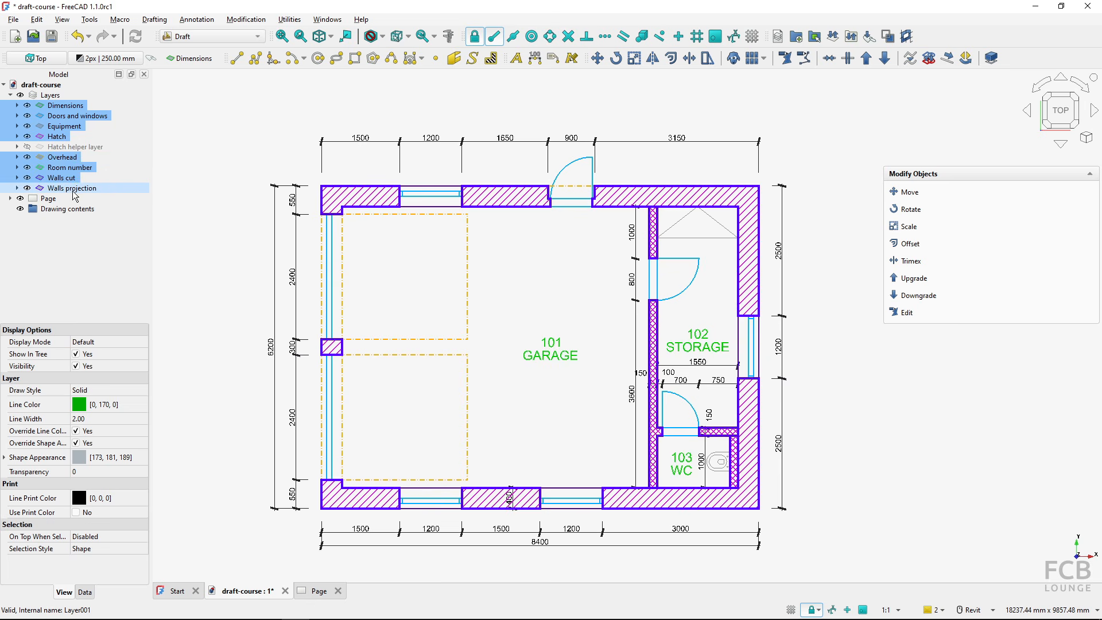
pyautogui.keyDown('ctrl'); pyautogui.click(78, 188); pyautogui.keyUp('ctrl')
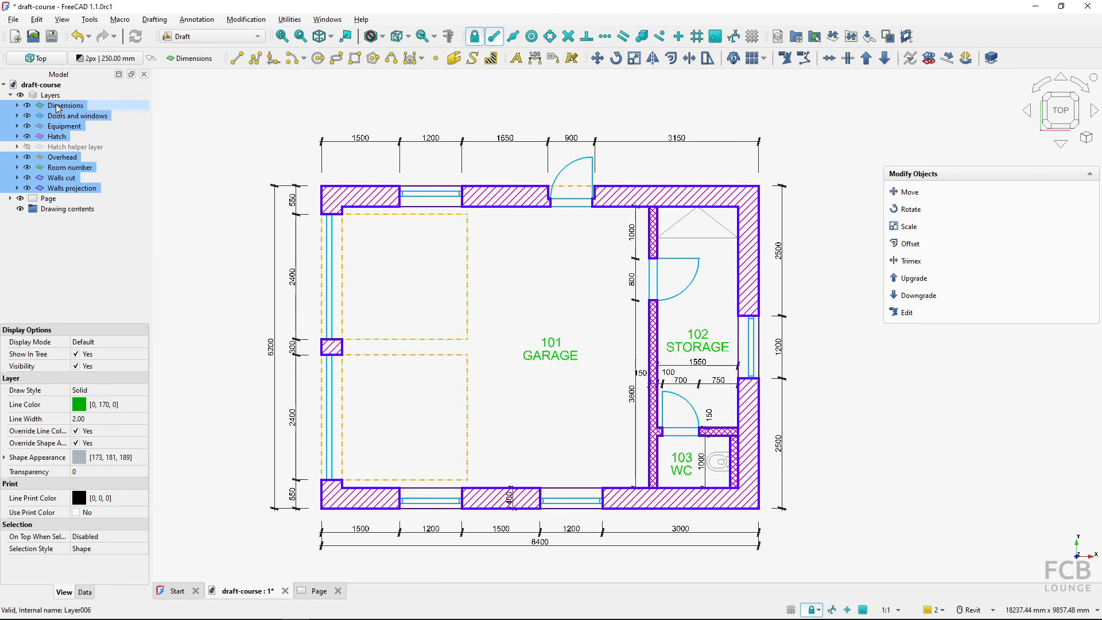
pyautogui.moveTo(57, 109)
pyautogui.mouseDown()
pyautogui.moveTo(115, 143)
pyautogui.moveTo(104, 193)
pyautogui.moveTo(71, 209)
pyautogui.mouseUp()
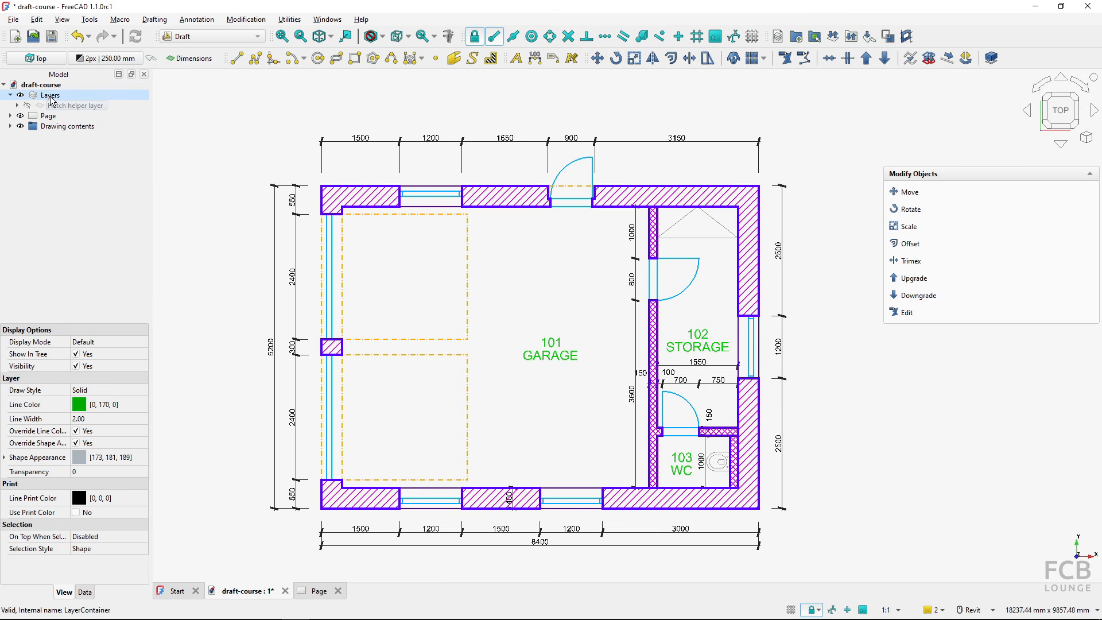
pyautogui.click(69, 107)
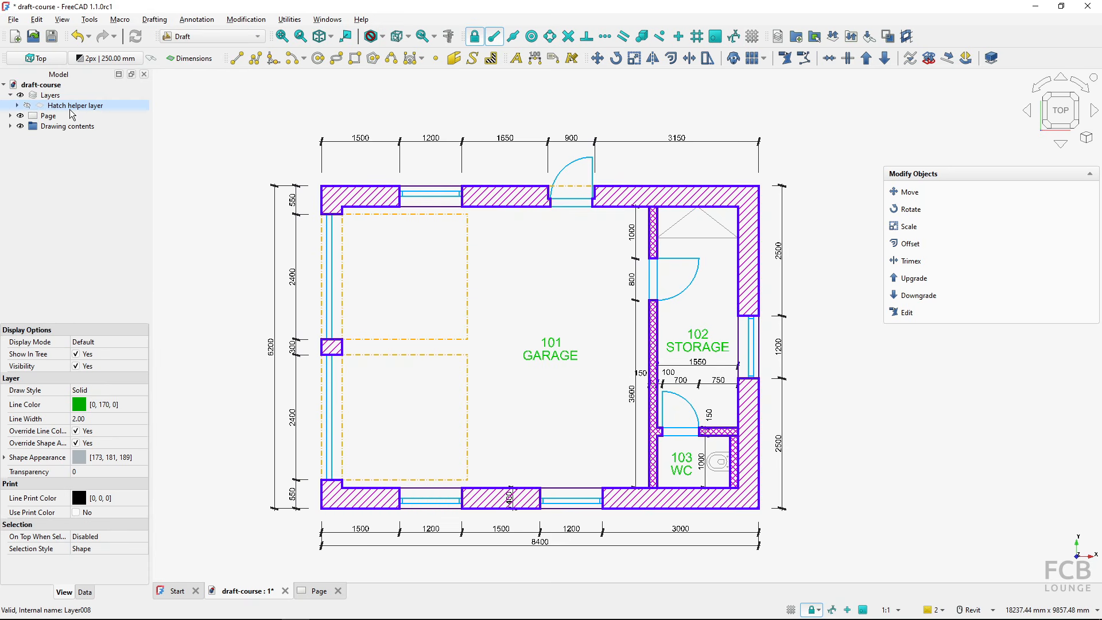
pyautogui.click(68, 126)
pyautogui.click(10, 126)
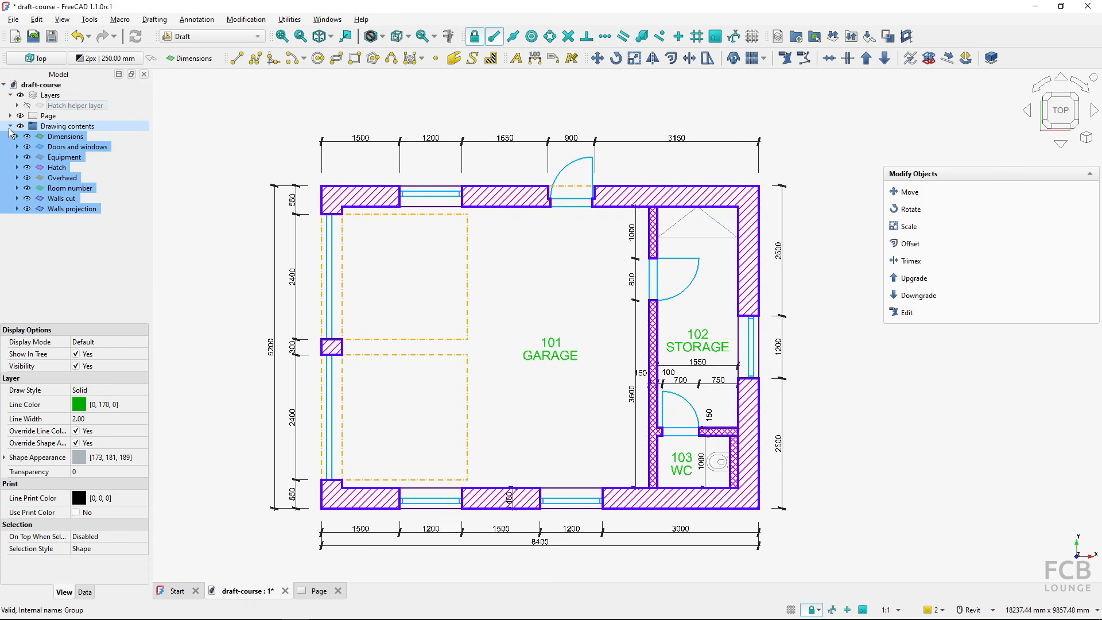
pyautogui.click(68, 240)
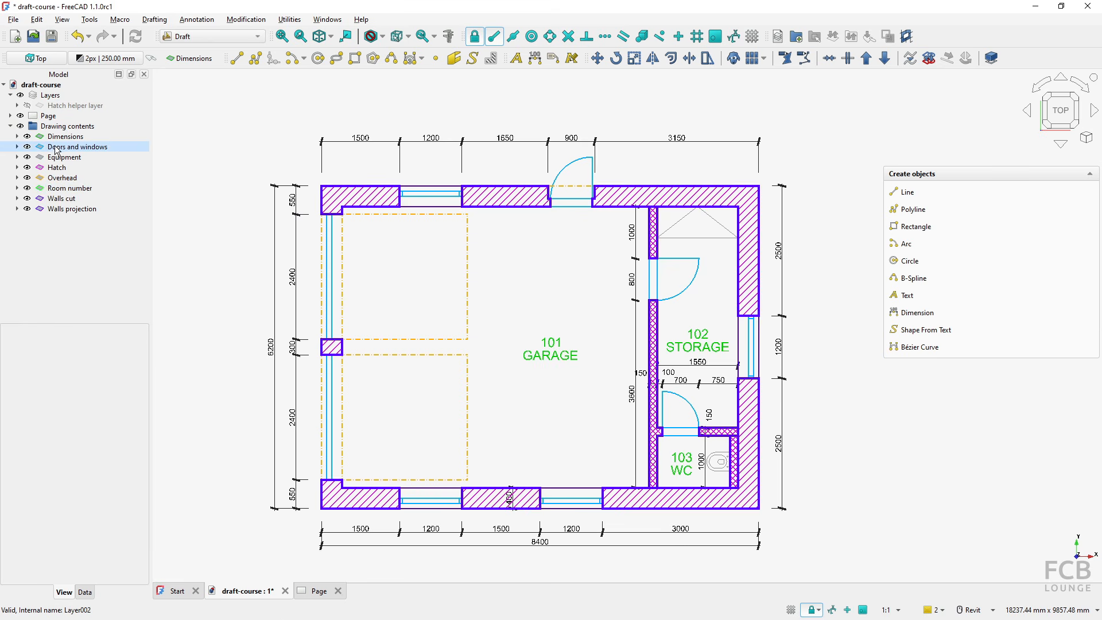
pyautogui.click(11, 126)
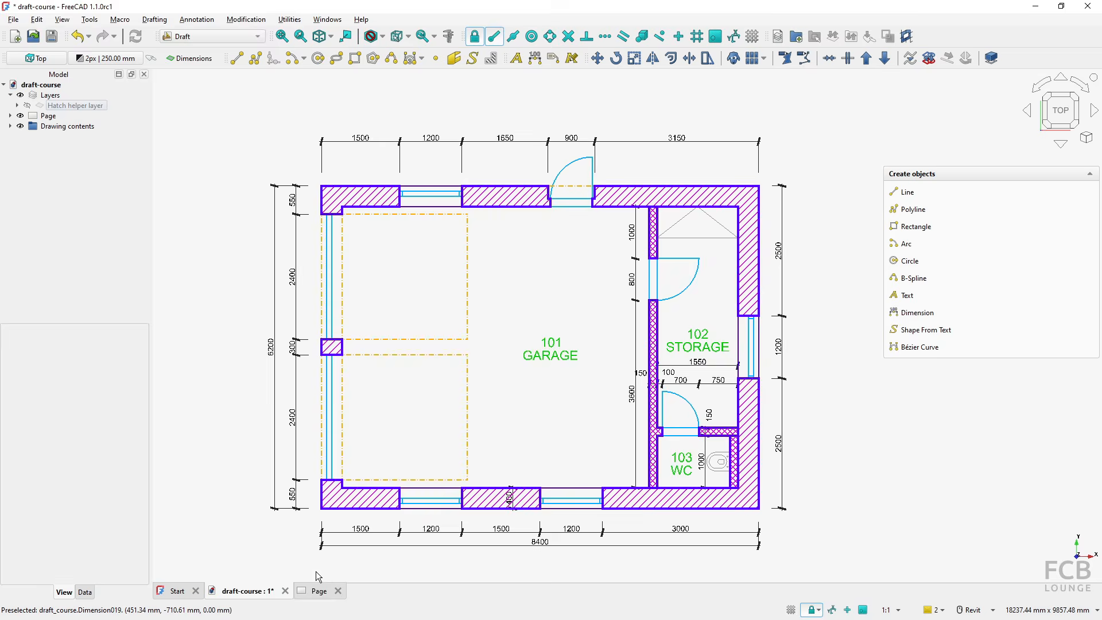
# - Return to the drawing page in the TechDraw workbench and insert a Draft view of the Drawing contents group
pyautogui.click(317, 591)
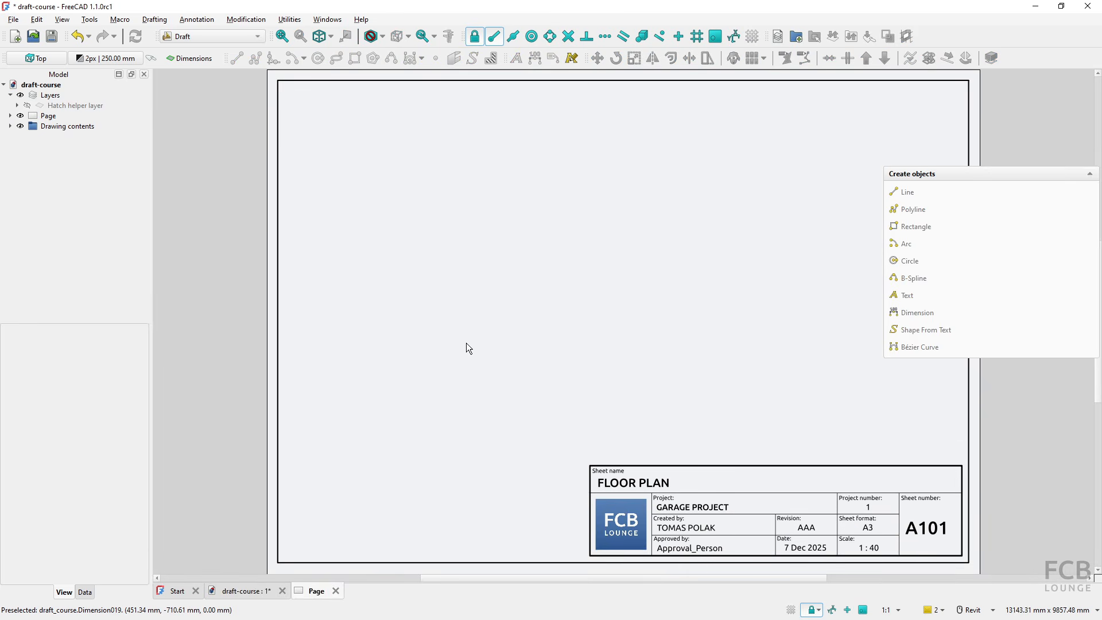
pyautogui.click(222, 37)
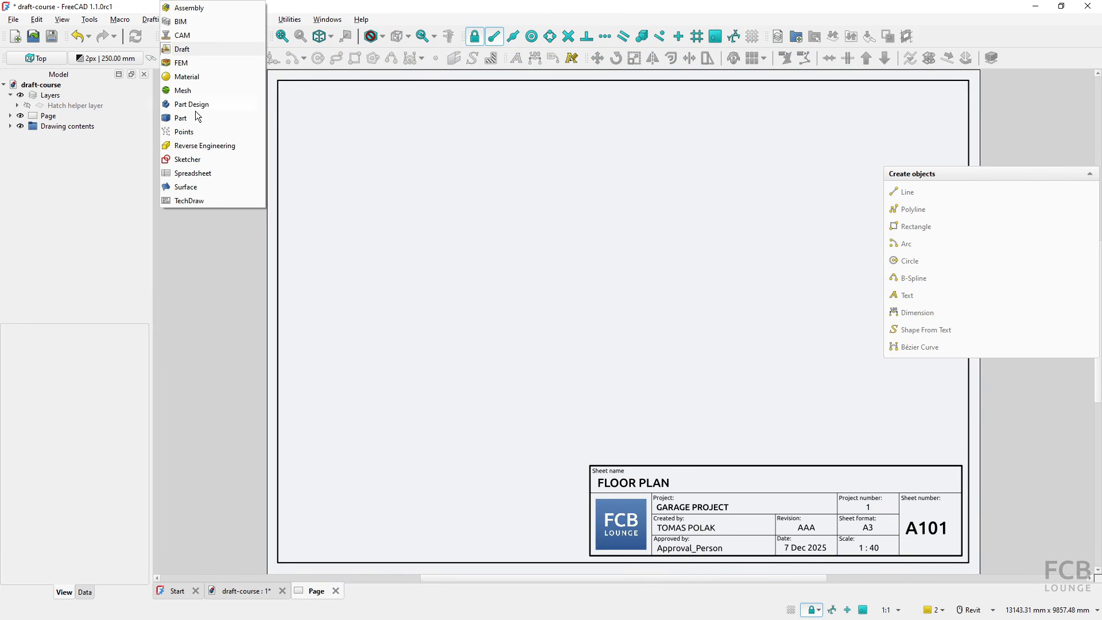
pyautogui.click(189, 201)
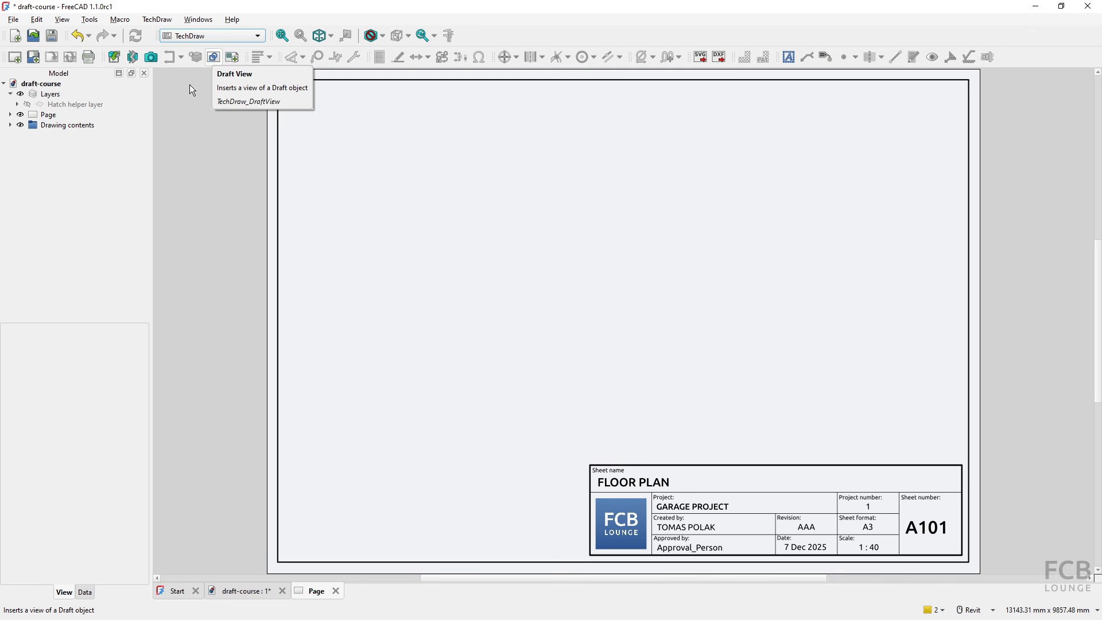
pyautogui.click(52, 126)
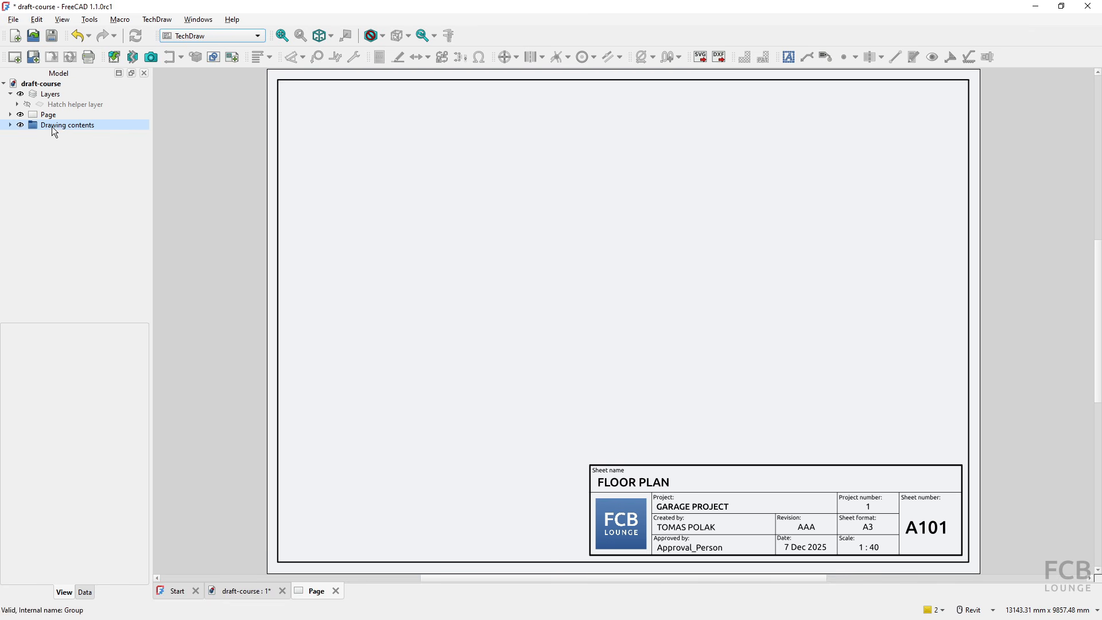
pyautogui.click(46, 126)
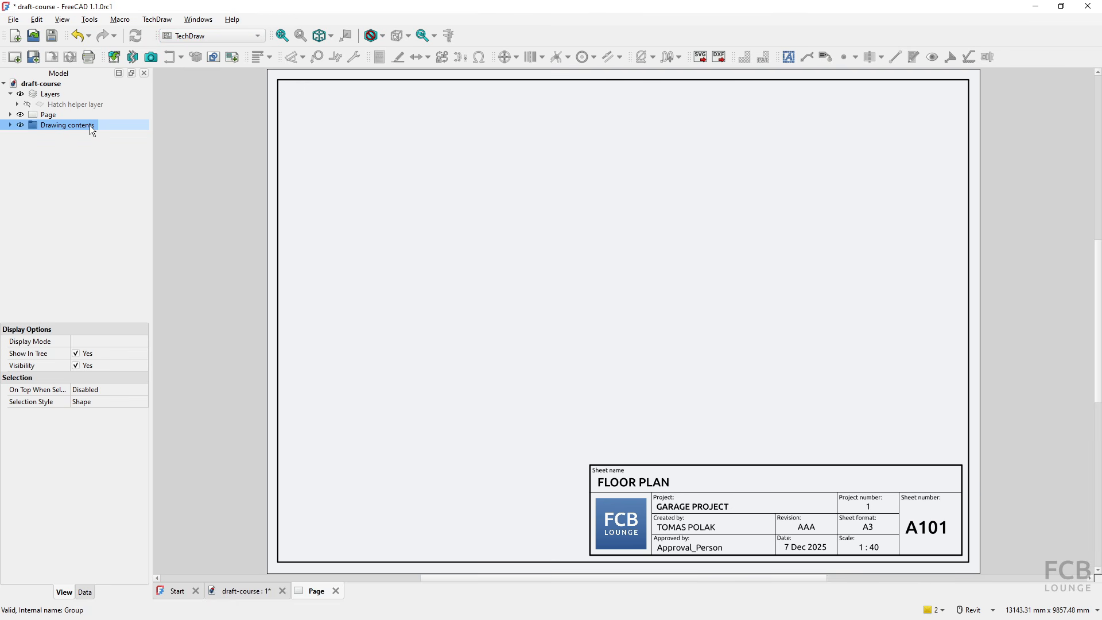
pyautogui.press('ctrl')
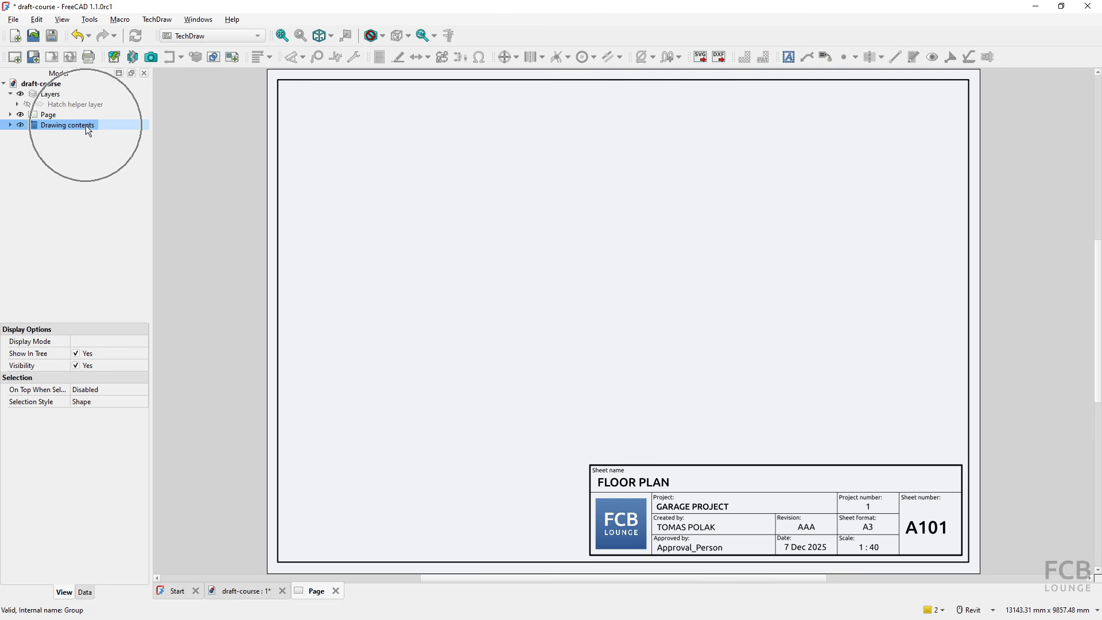
pyautogui.click(216, 60)
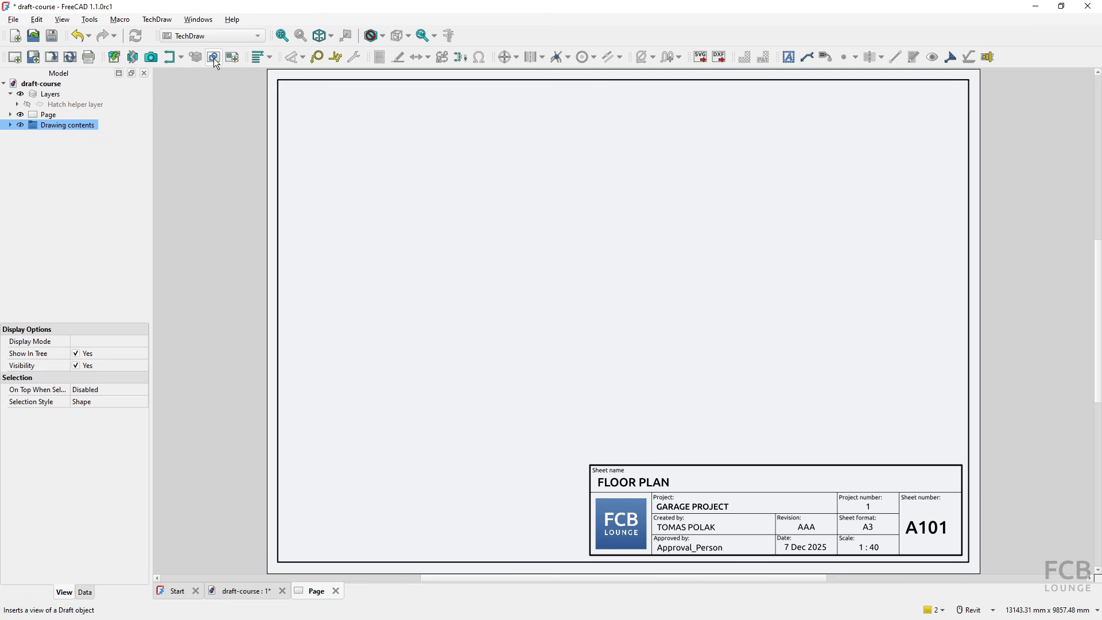
# - Compare the inserted Draft view's extent with the sheet and set the view's scale to 0.02
pyautogui.click(10, 115)
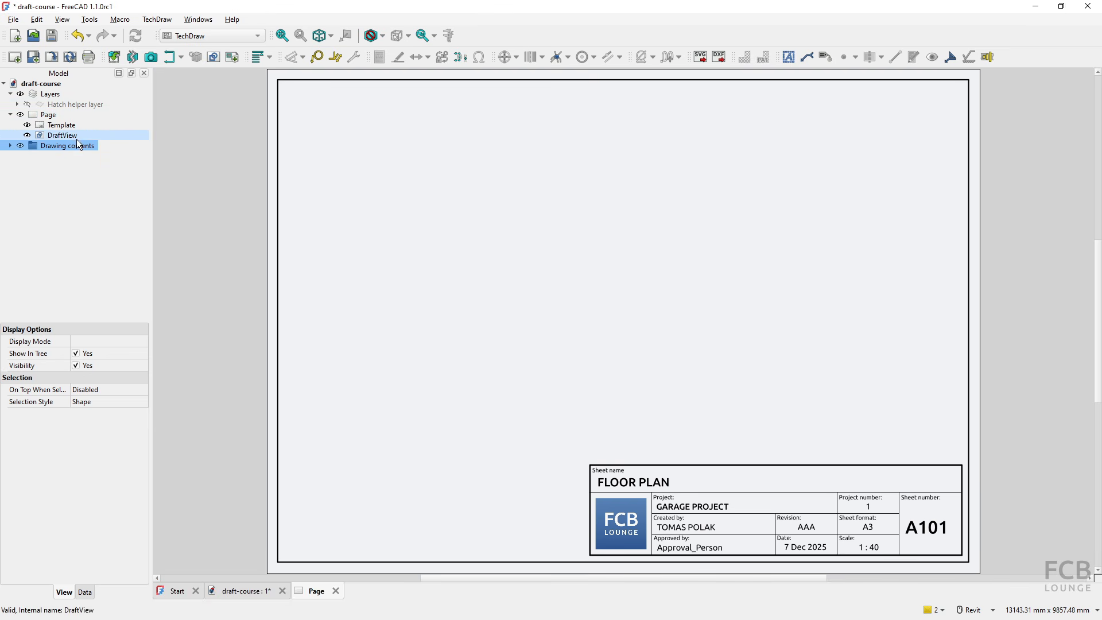
pyautogui.press('ctrl')
pyautogui.press('ctrl')
pyautogui.press('ctrl')
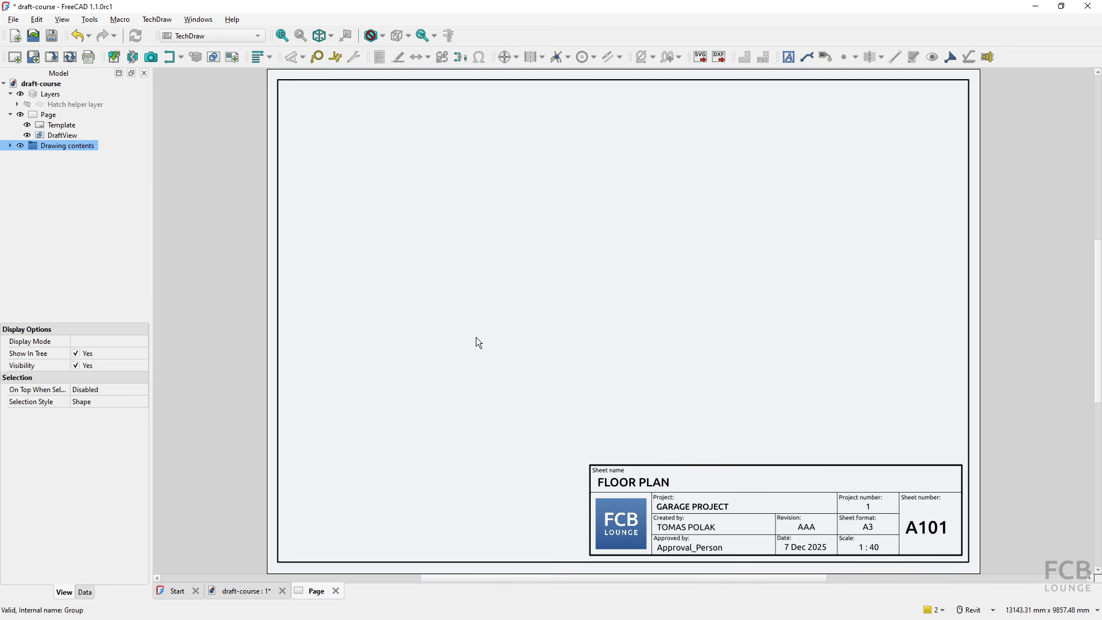
pyautogui.scroll(-8, 476, 338)
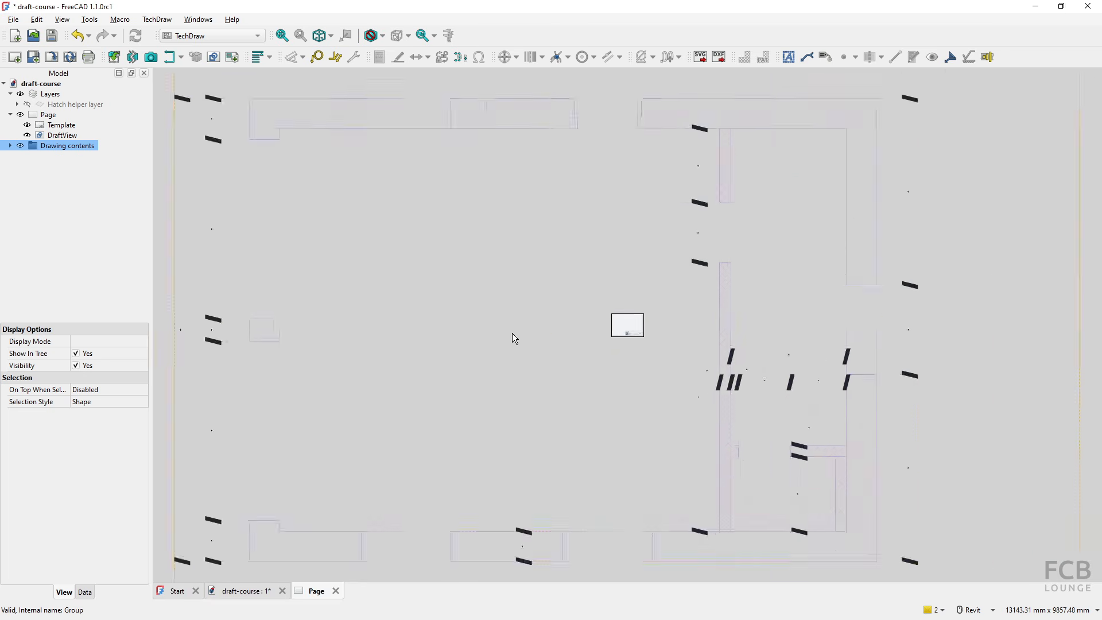
pyautogui.scroll(-3, 516, 339)
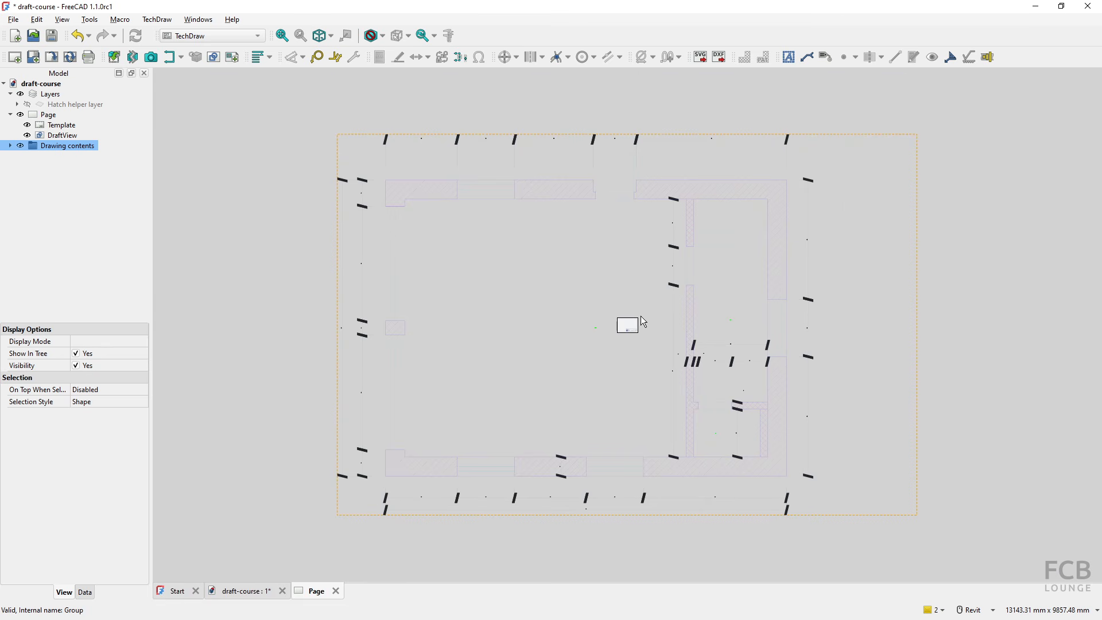
pyautogui.scroll(10, 631, 324)
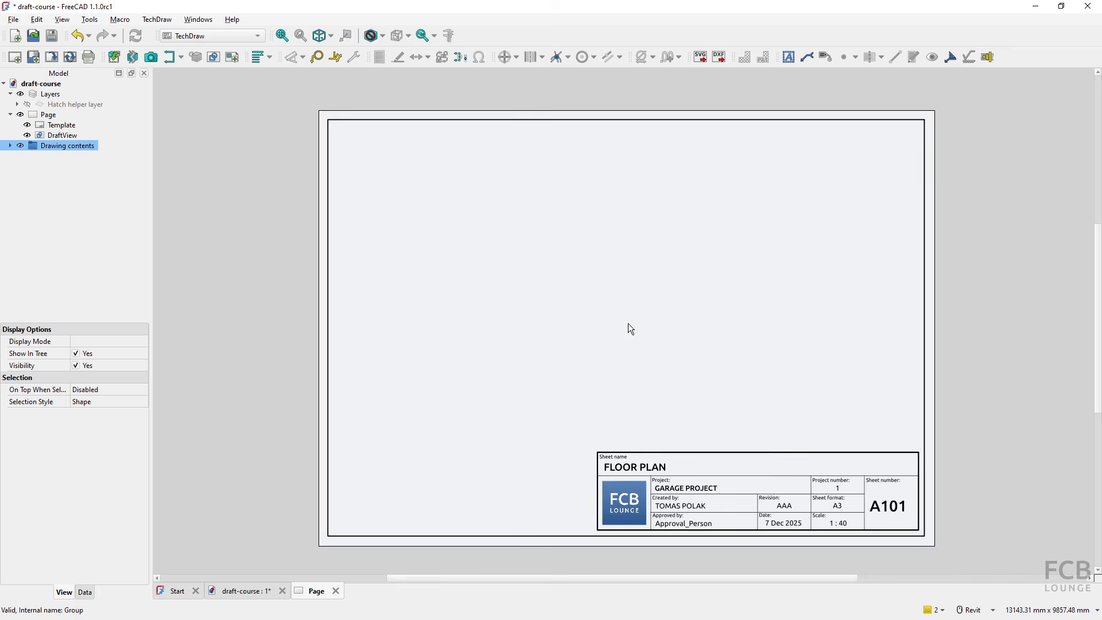
pyautogui.click(63, 136)
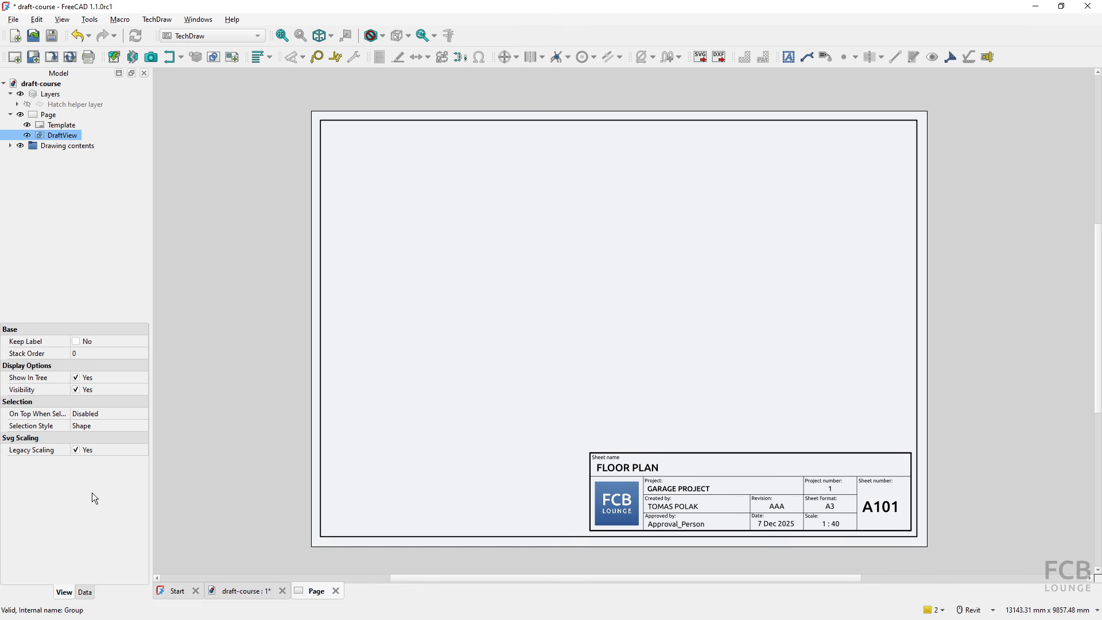
pyautogui.click(83, 593)
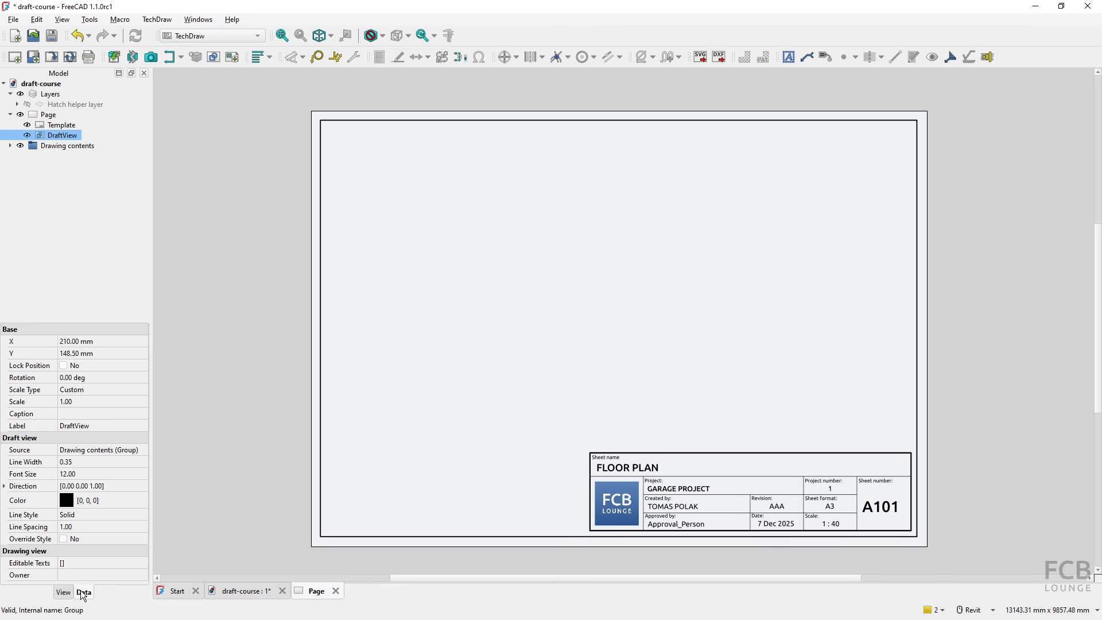
pyautogui.click(67, 401)
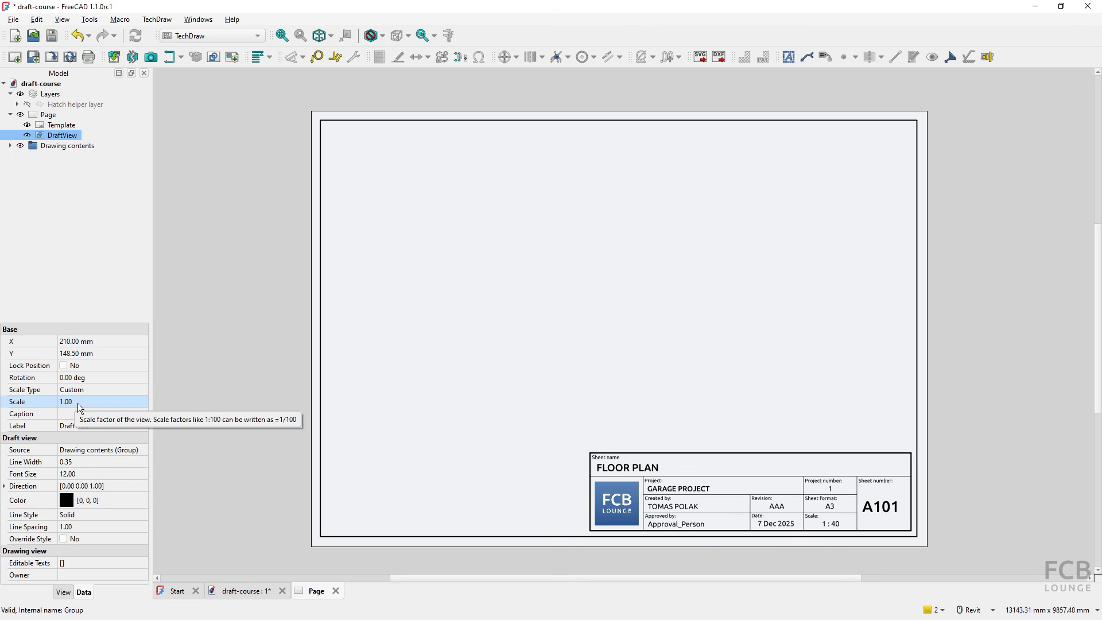
pyautogui.click(81, 402)
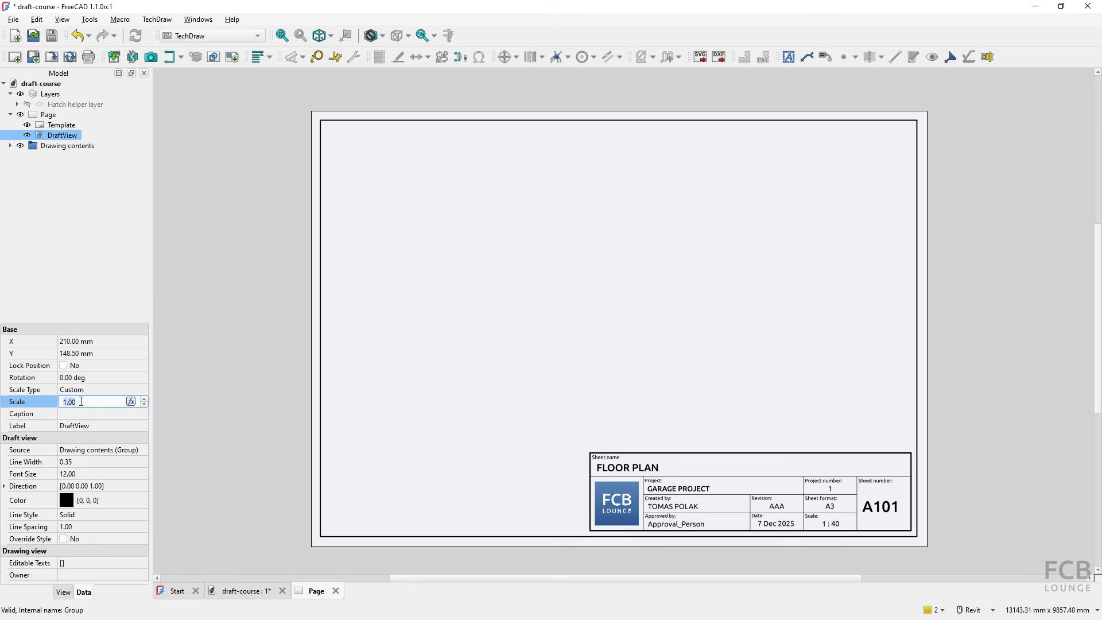
pyautogui.write('0.')
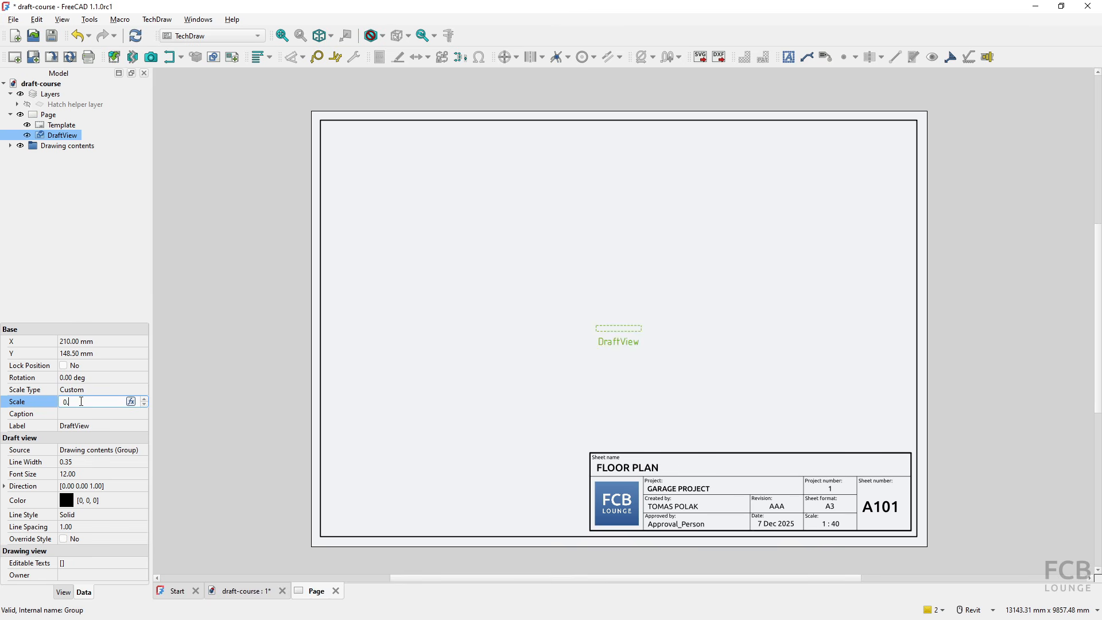
pyautogui.write('02')
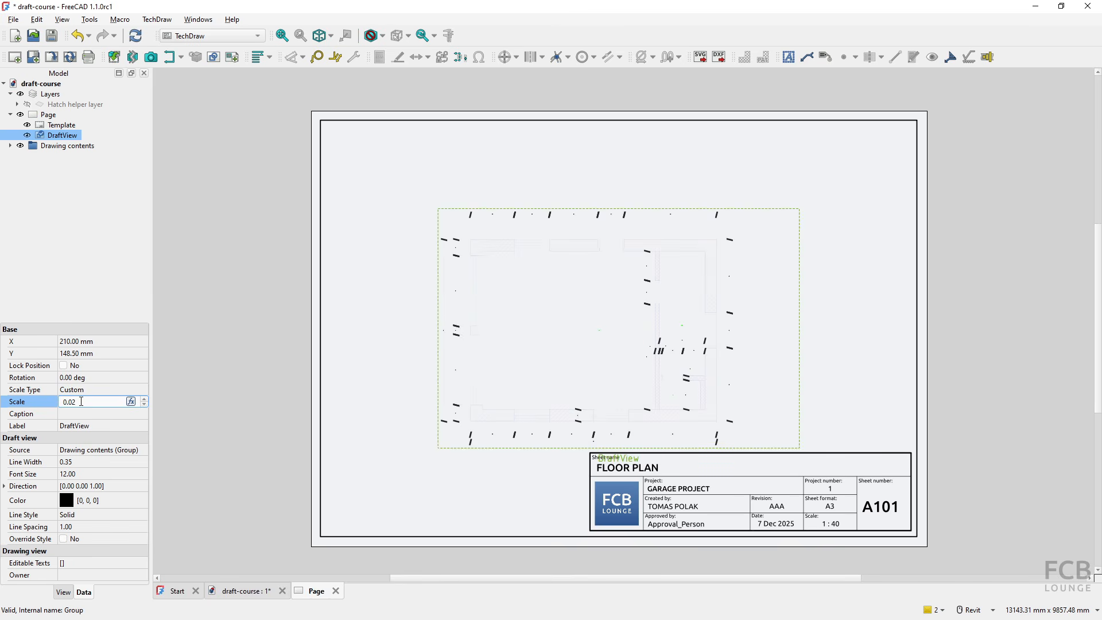
pyautogui.click(256, 338)
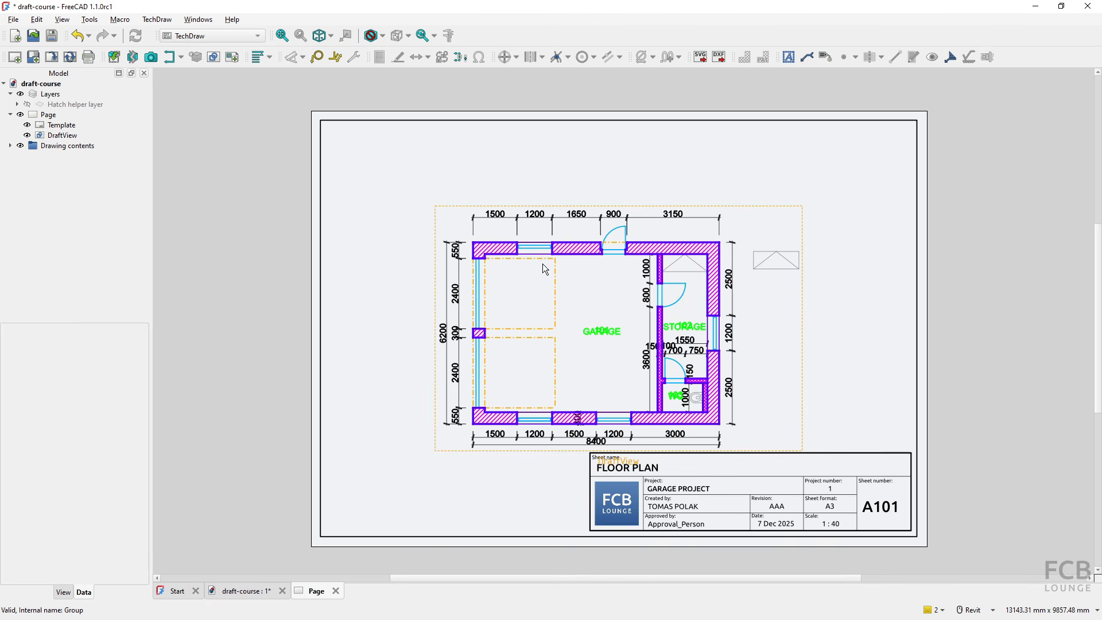
# - Set the Draft view's scale with the expression 1/40 and check the scale property
pyautogui.click(535, 350)
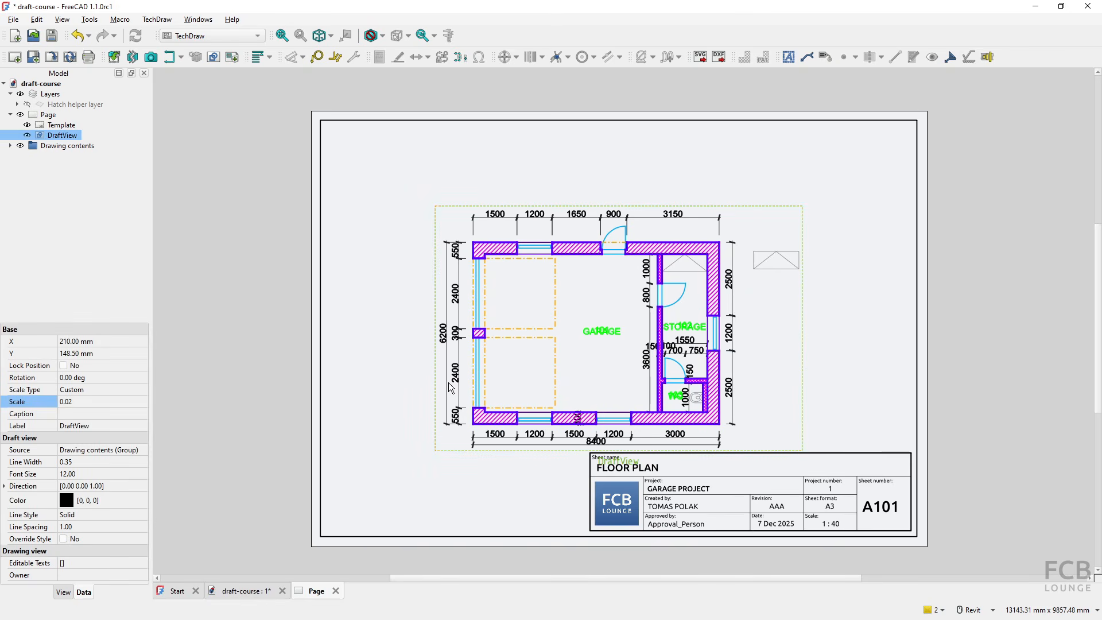
pyautogui.click(72, 402)
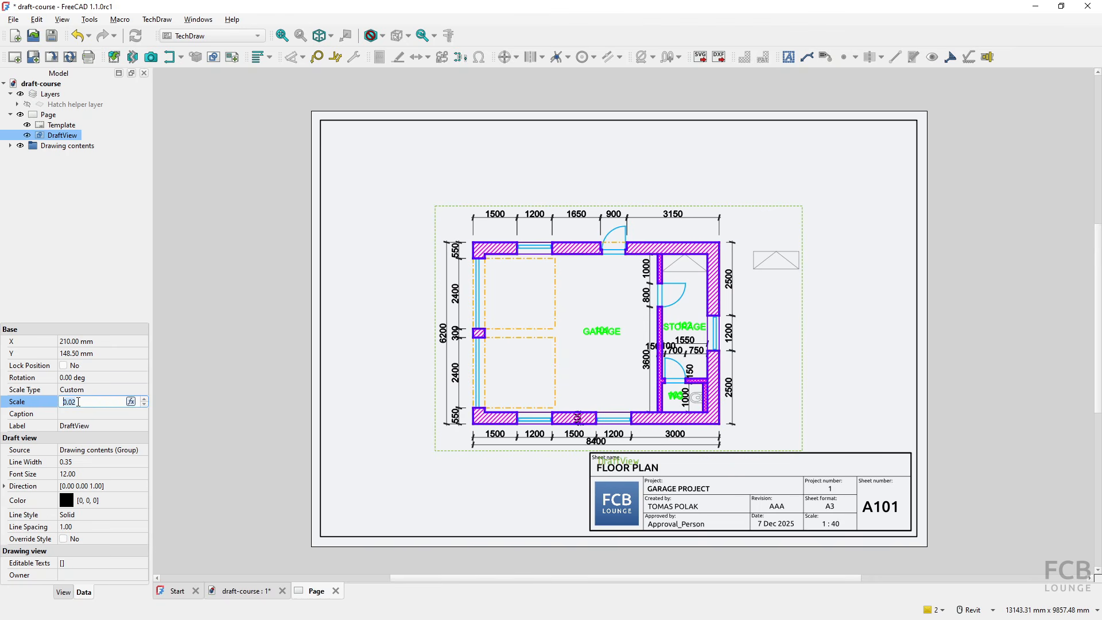
pyautogui.click(131, 402)
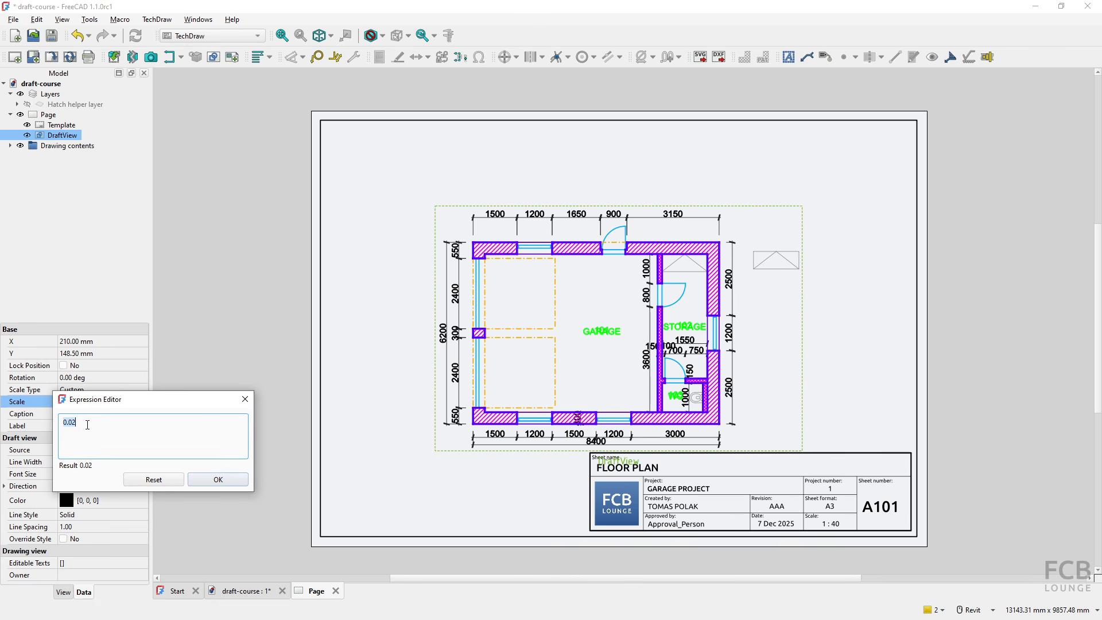
pyautogui.write('1/')
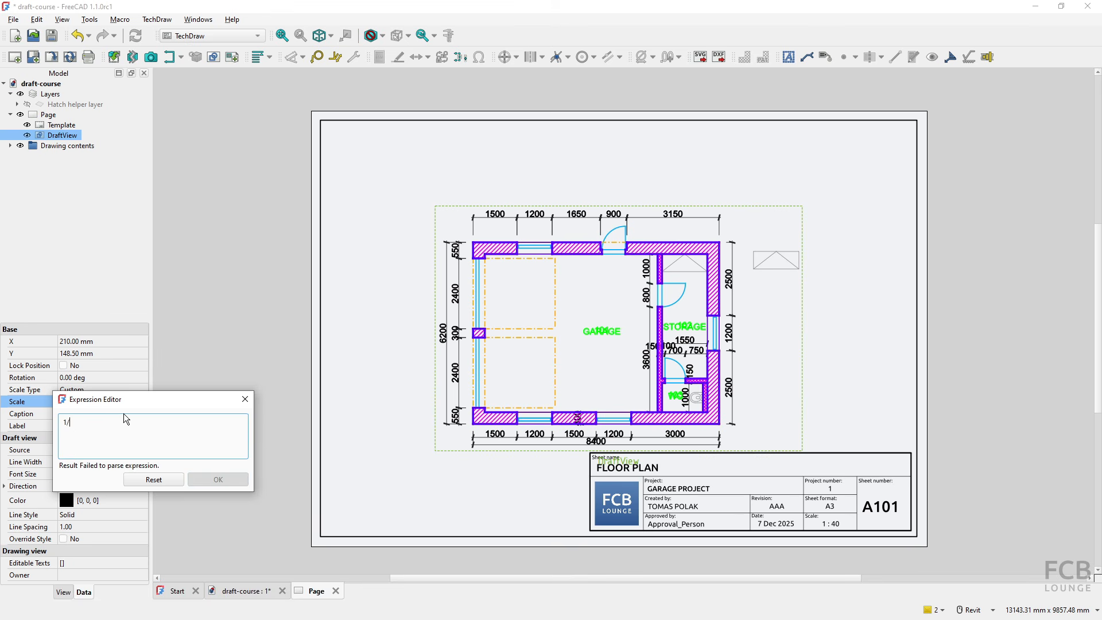
pyautogui.write('40')
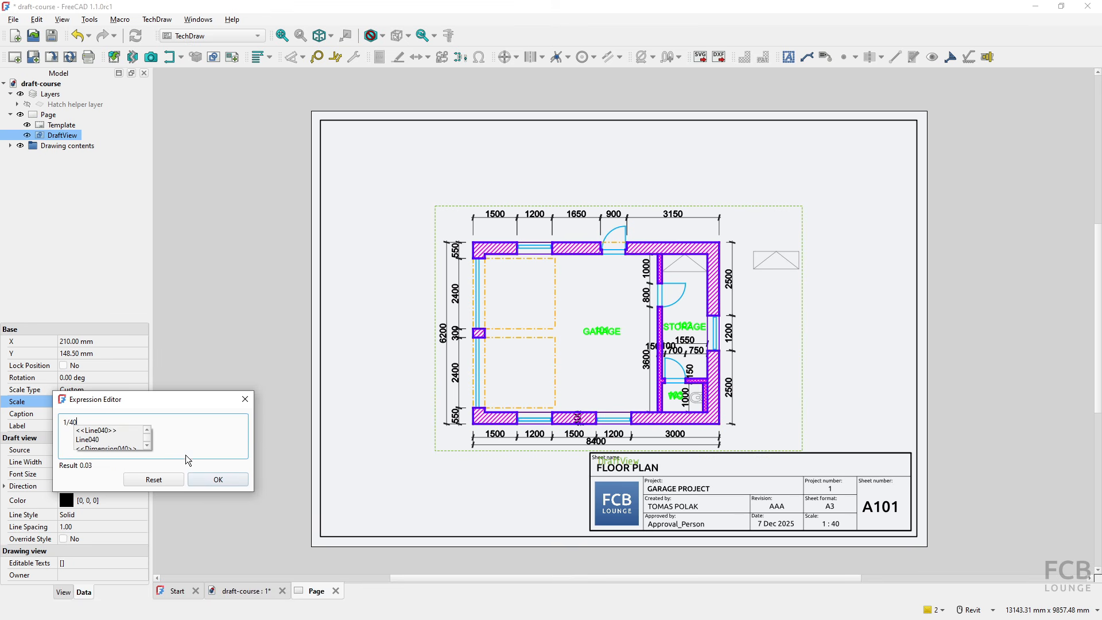
pyautogui.click(222, 477)
pyautogui.click(221, 478)
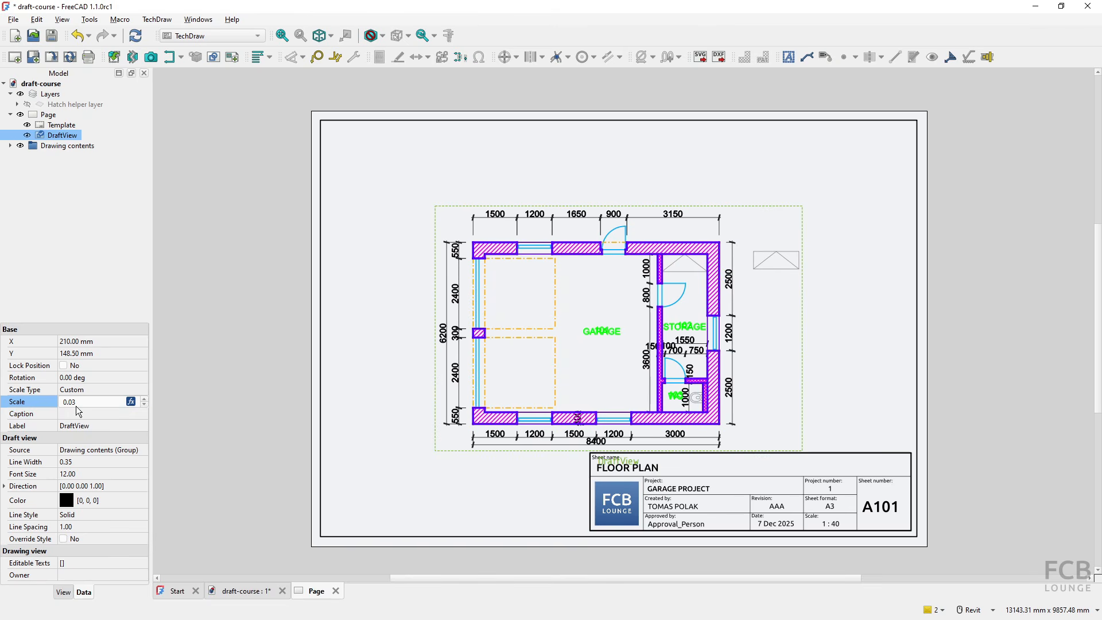
pyautogui.click(170, 401)
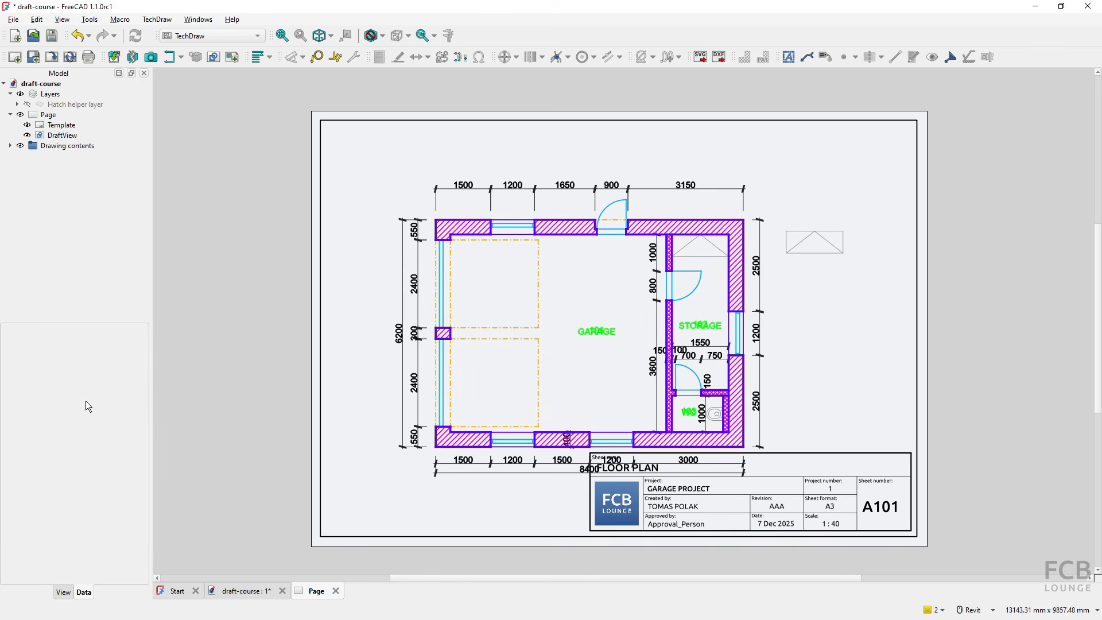
pyautogui.click(61, 136)
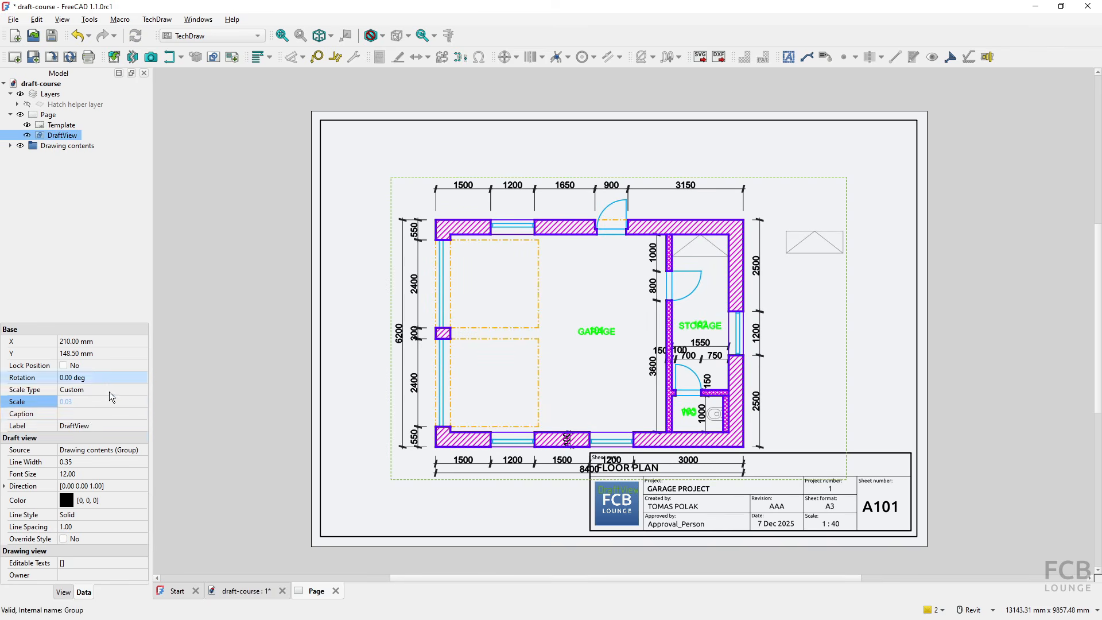
pyautogui.click(81, 405)
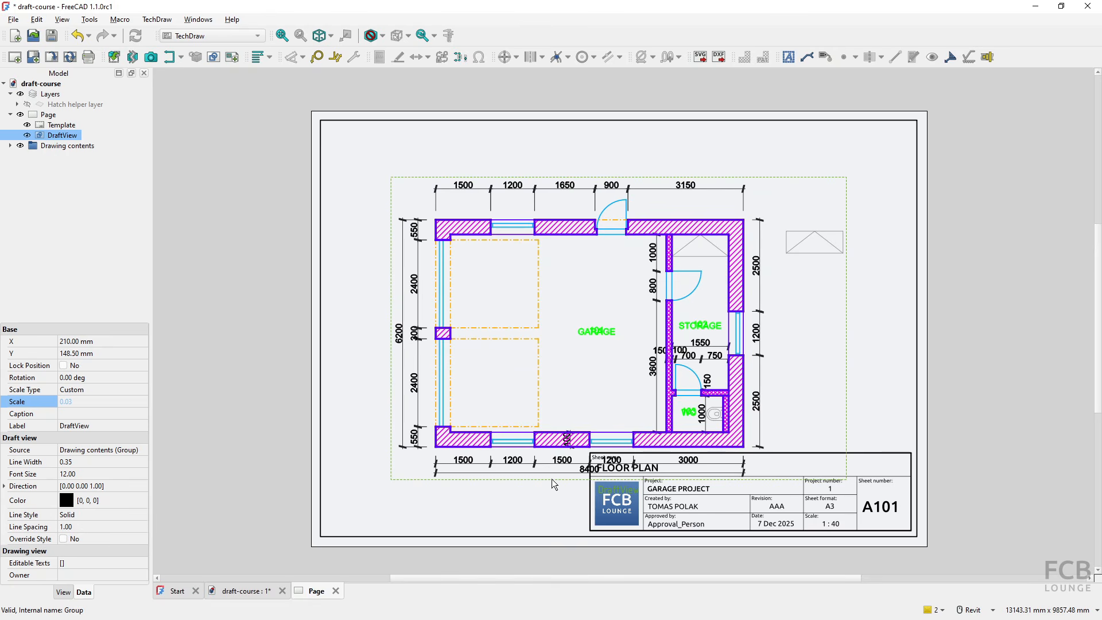
# - Move the Draft view up and to the left on the sheet so that it clears the title block
pyautogui.moveTo(552, 479); pyautogui.dragTo(528, 429)
pyautogui.moveTo(511, 431); pyautogui.dragTo(508, 432)
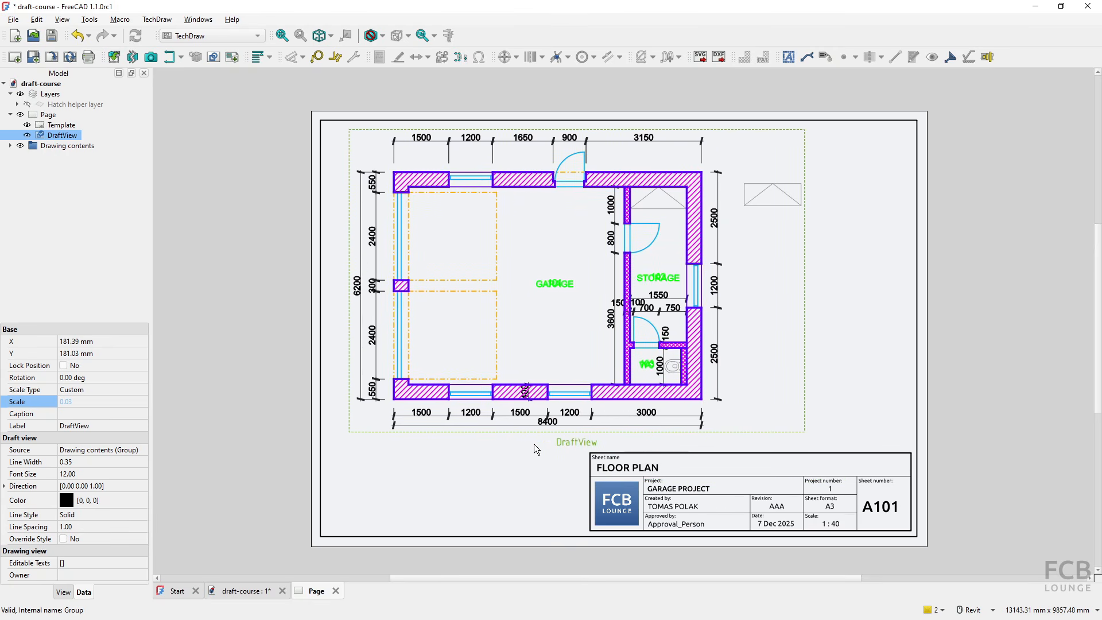
pyautogui.click(412, 523)
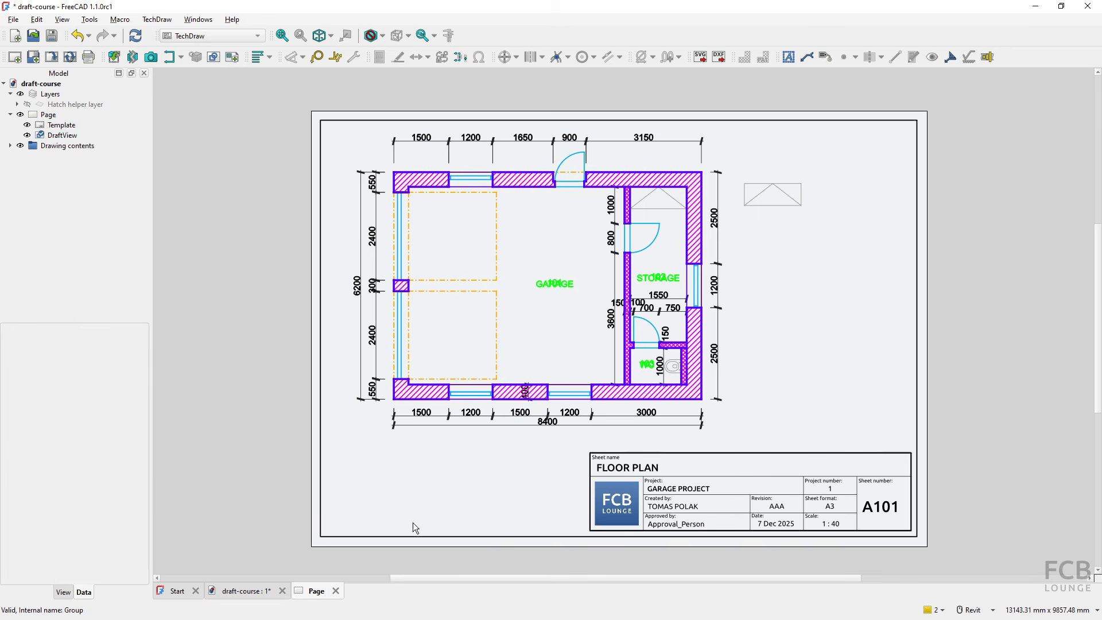
pyautogui.moveTo(566, 437); pyautogui.dragTo(559, 441)
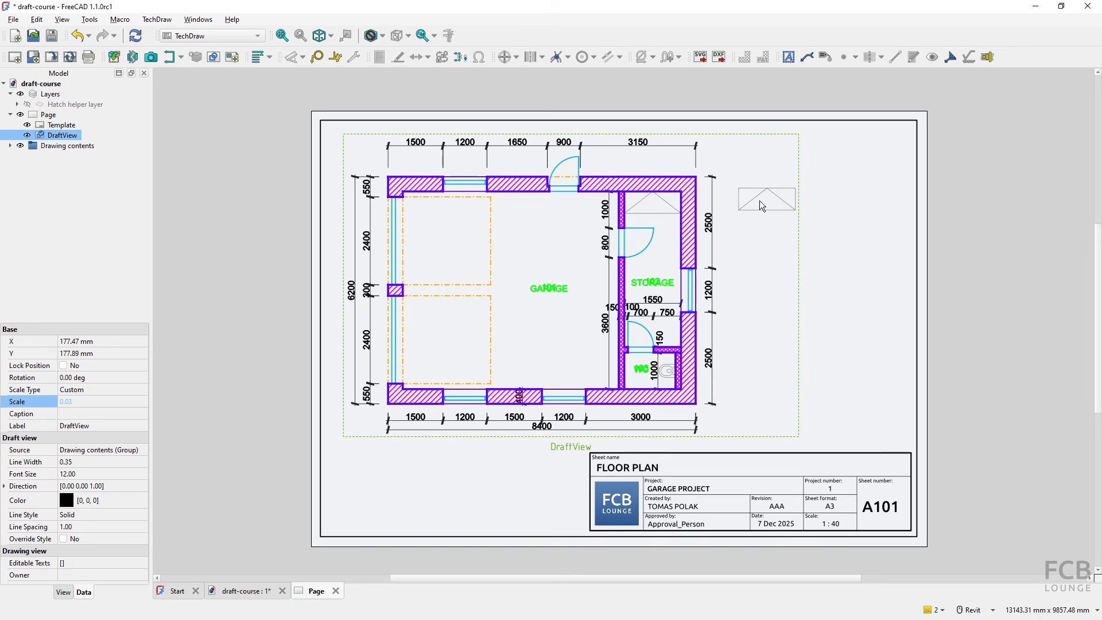
# - Move the stray Rectangle and Wire004 out of the Equipment layer, leaving them only inside Compound004, and collapse the Drawing contents group
pyautogui.click(11, 146)
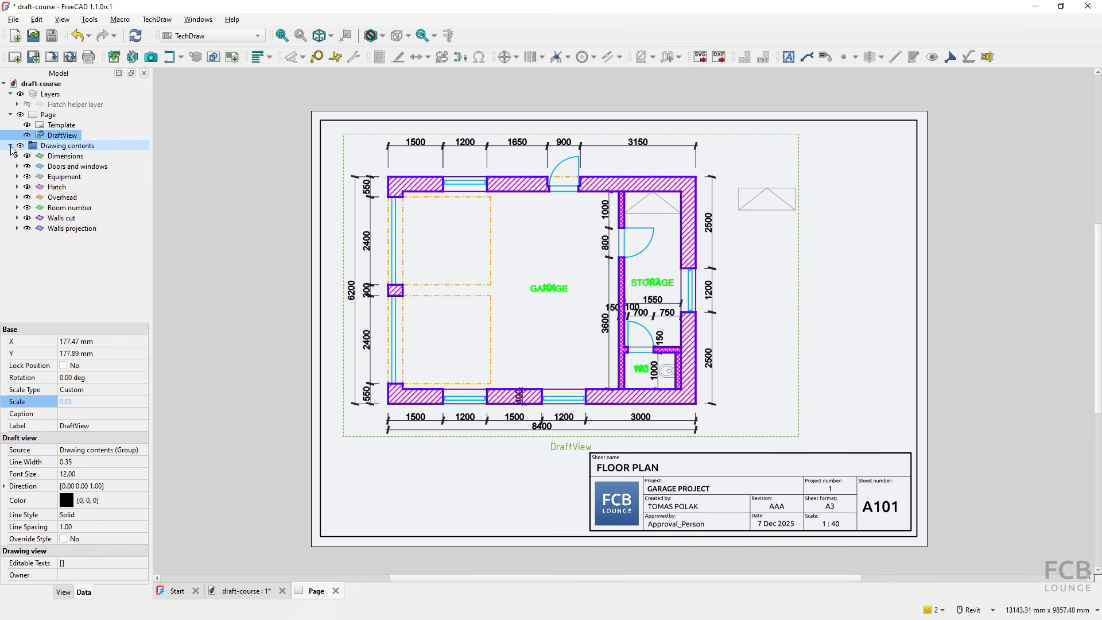
pyautogui.click(17, 177)
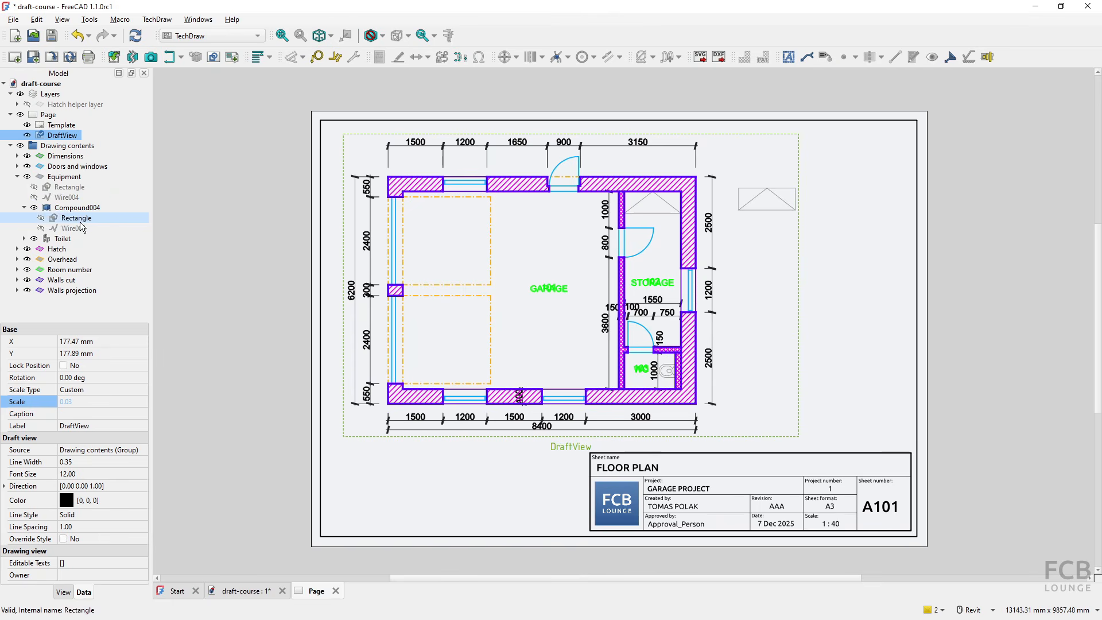
pyautogui.click(69, 187)
pyautogui.keyDown('ctrl'); pyautogui.click(68, 198); pyautogui.keyUp('ctrl')
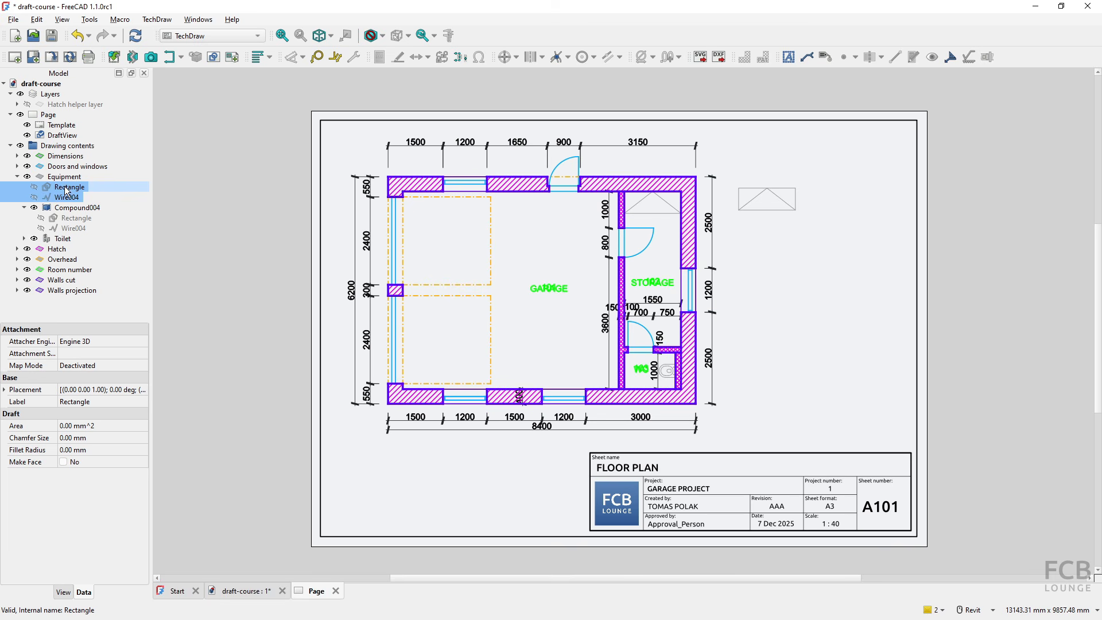
pyautogui.moveTo(68, 191); pyautogui.dragTo(61, 87)
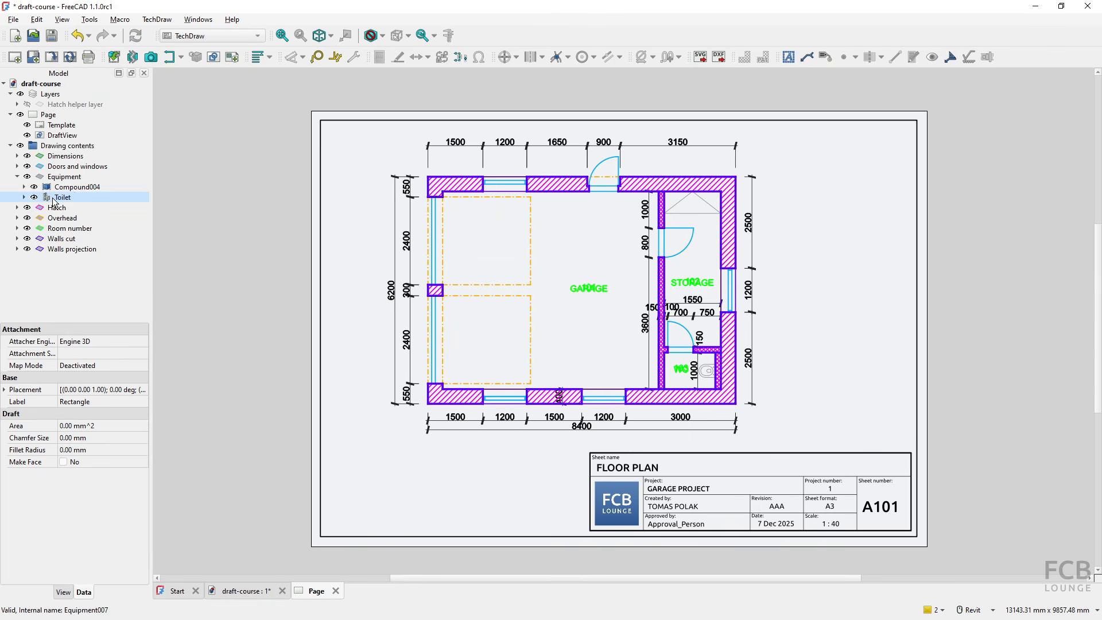
pyautogui.click(16, 176)
pyautogui.click(10, 146)
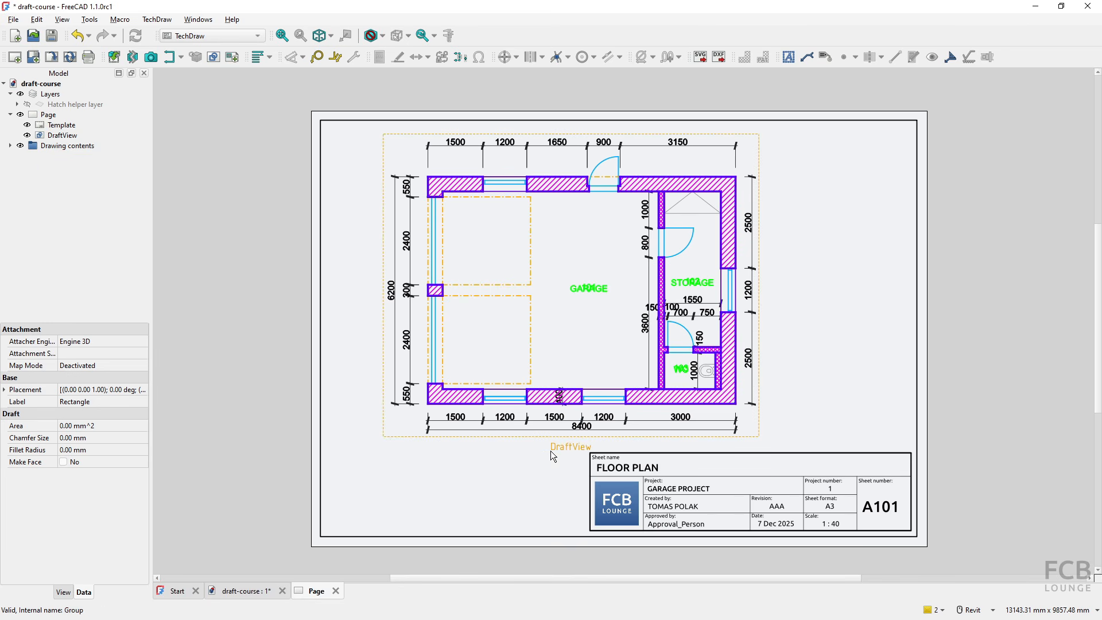
# - Shift the Draft view further left on the sheet and recompute the document with the view selected
pyautogui.moveTo(550, 438); pyautogui.dragTo(518, 440)
pyautogui.click(247, 371)
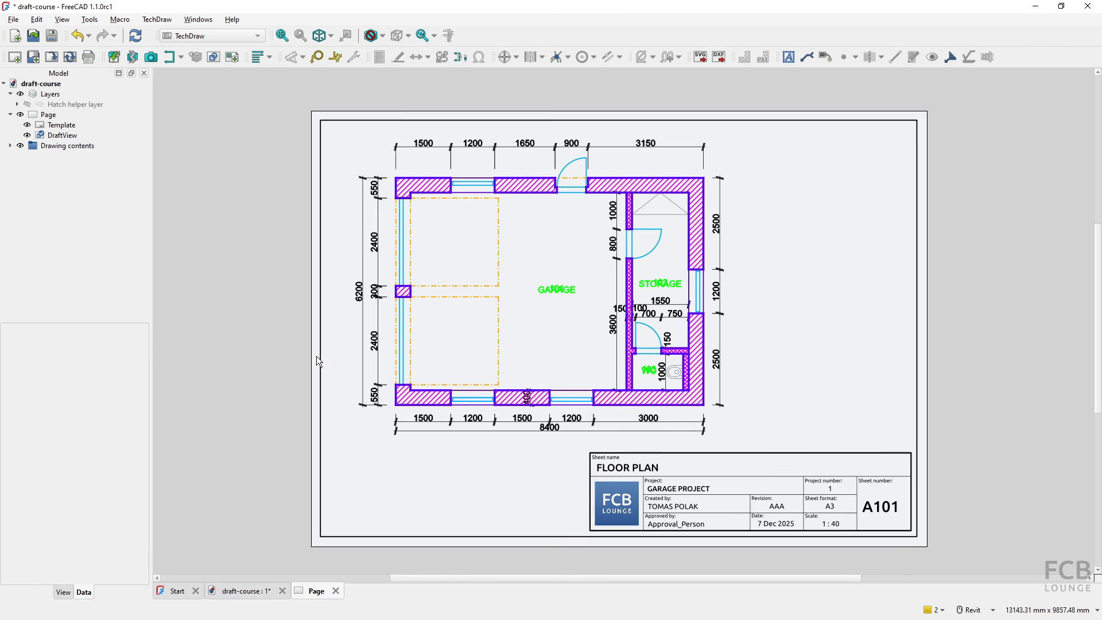
pyautogui.click(61, 136)
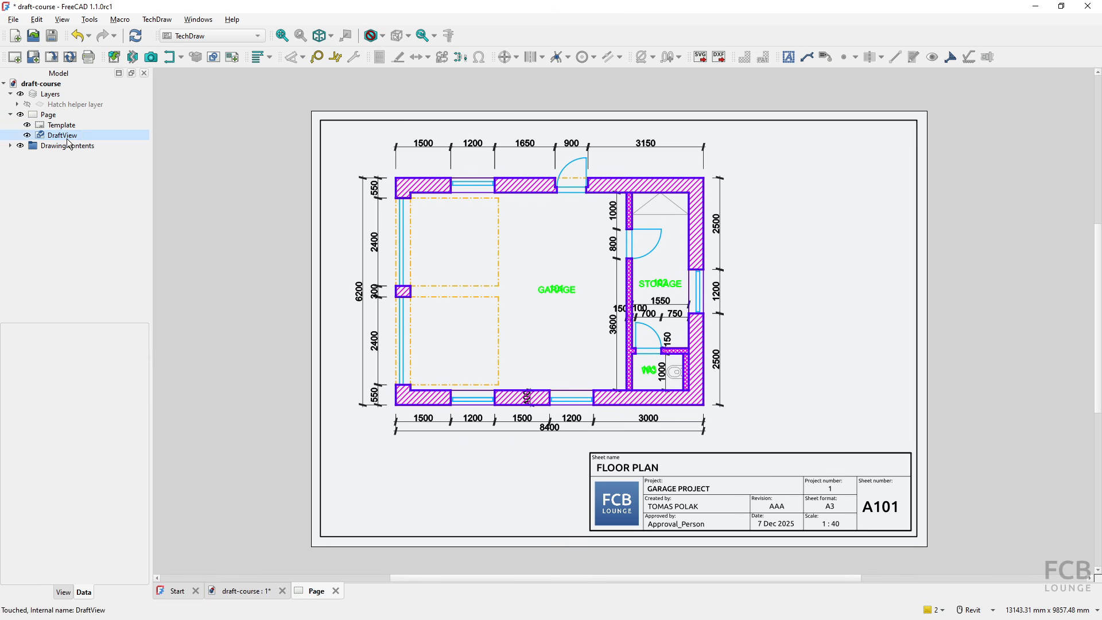
pyautogui.click(135, 35)
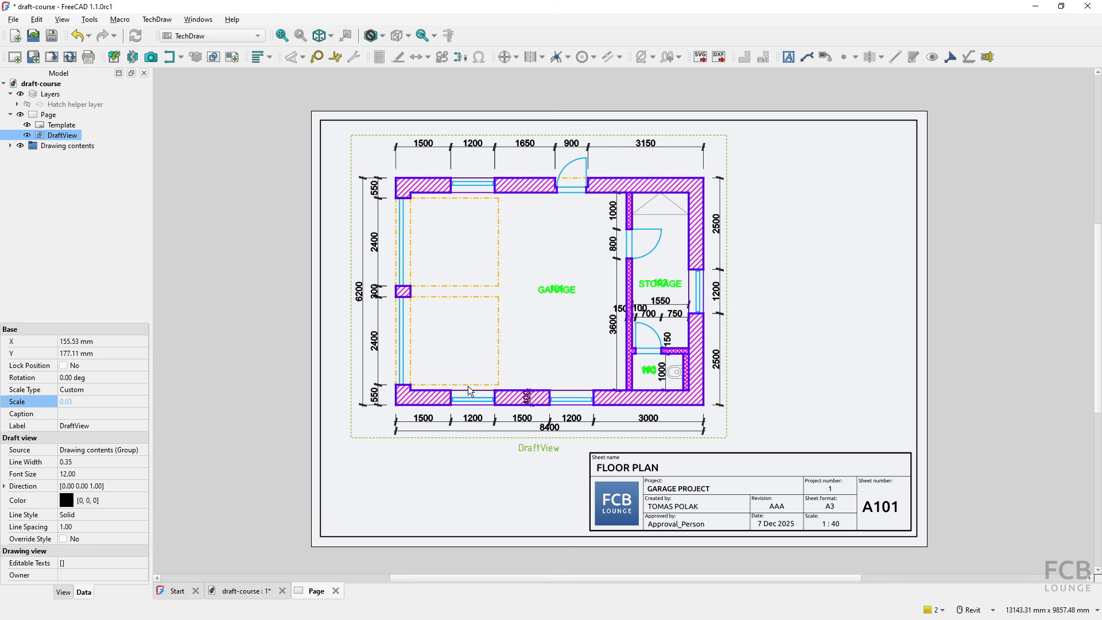
# - Switch to the Draft workbench and examine the line widths of the layers in the Layers Manager without changing them
pyautogui.click(180, 42)
pyautogui.click(185, 51)
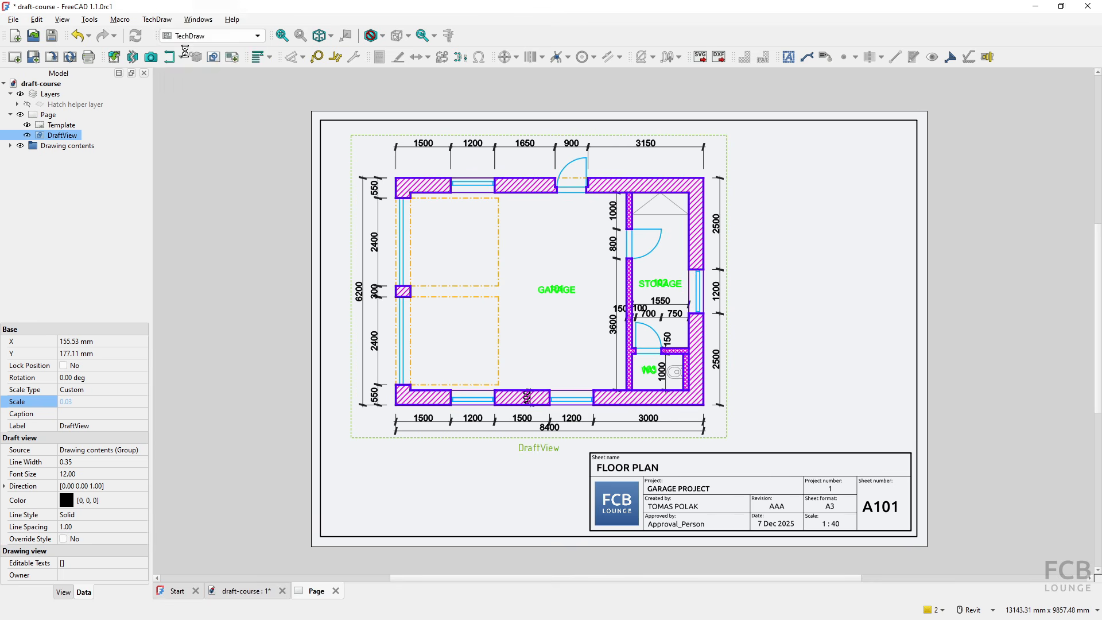
pyautogui.click(778, 36)
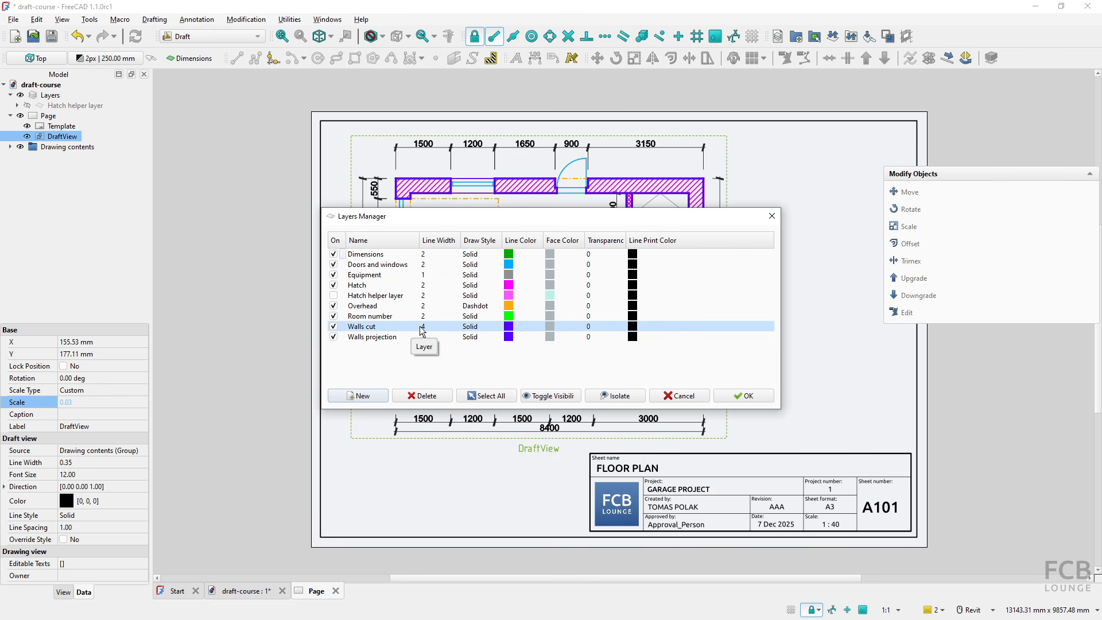
pyautogui.press('ctrl')
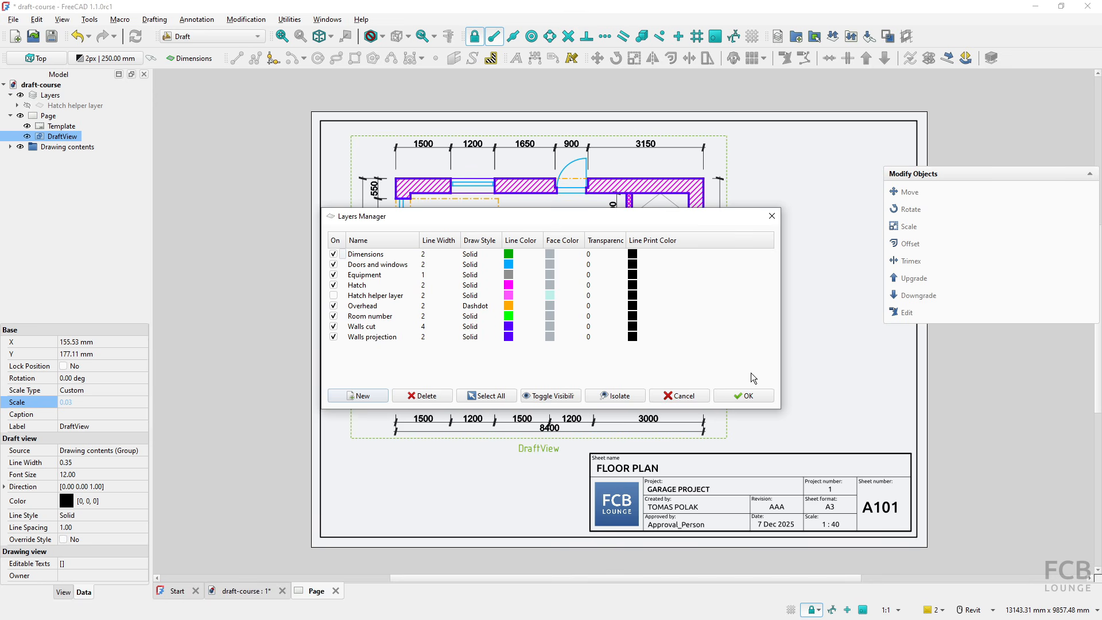
pyautogui.click(677, 397)
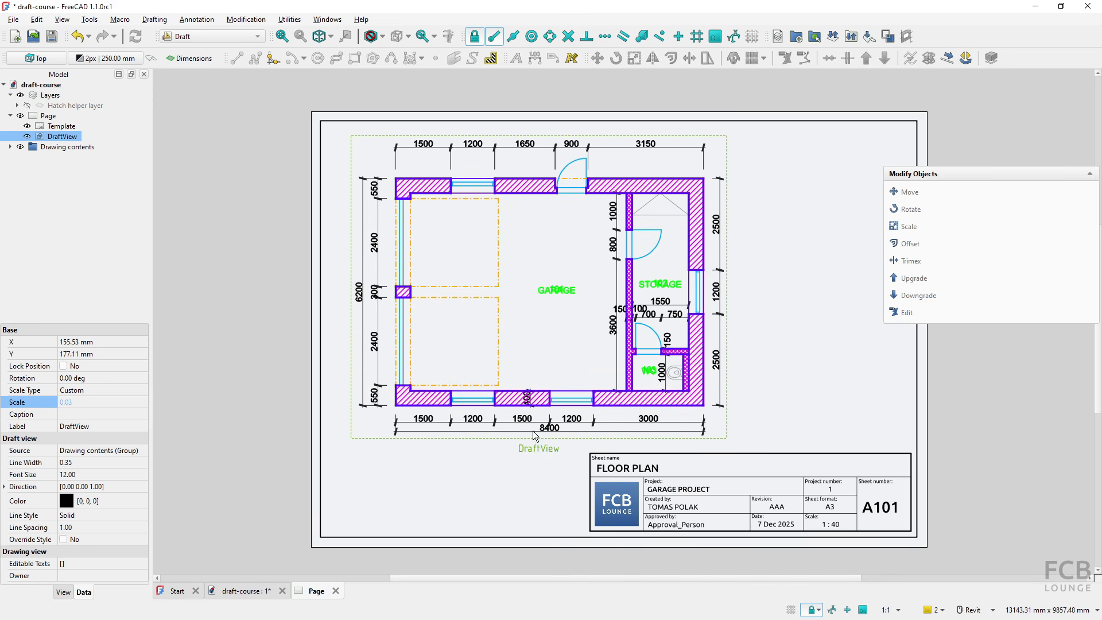
# - Set the Draft view's line width to 0.25
pyautogui.click(101, 464)
pyautogui.write('.')
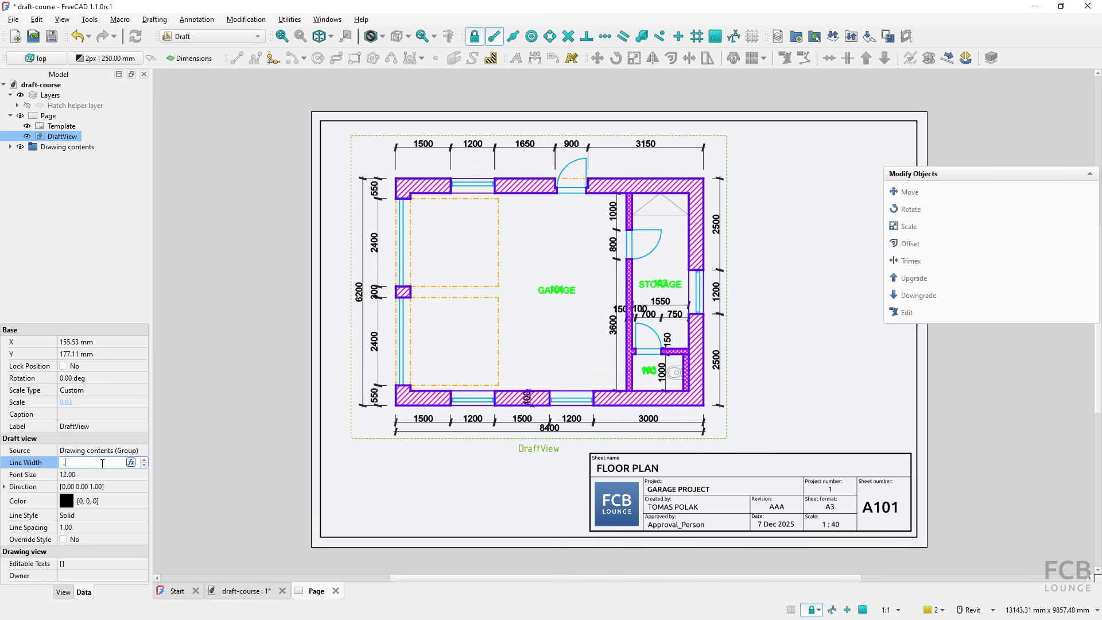
pyautogui.write('25')
pyautogui.press('Return')
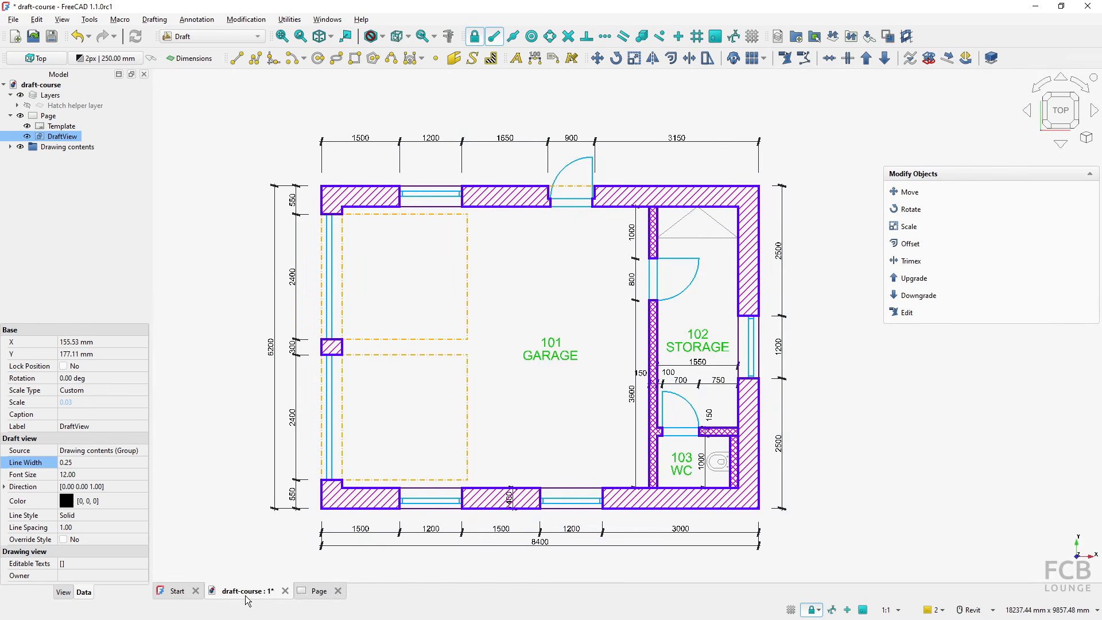
# - Compare the page with the floor plan model and try font sizes 7 and 8 for the Draft view
pyautogui.click(246, 594)
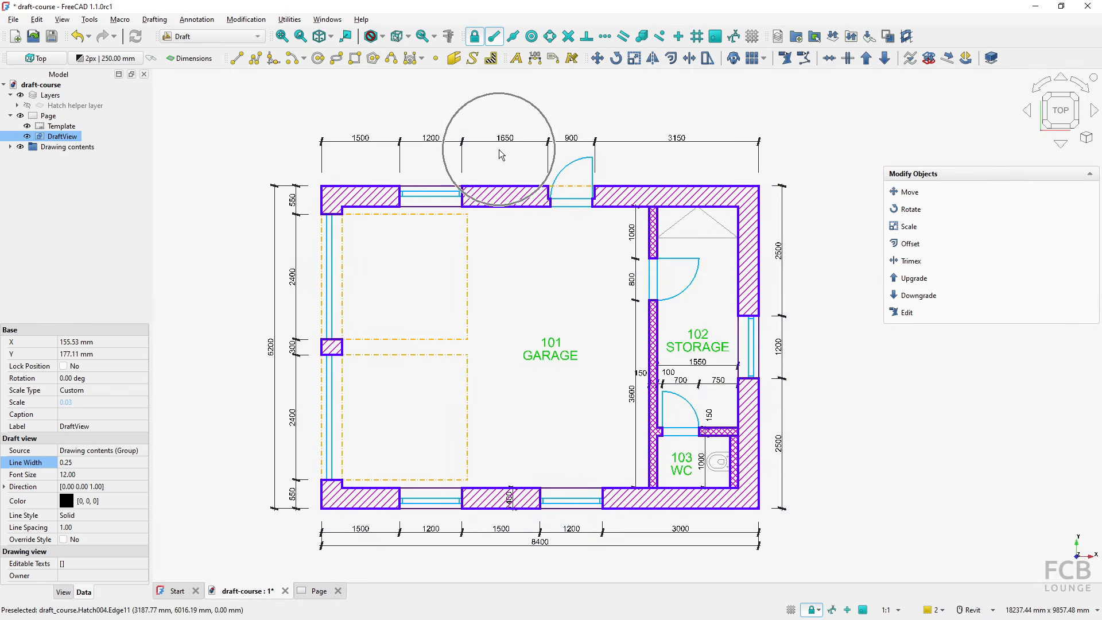
pyautogui.click(317, 587)
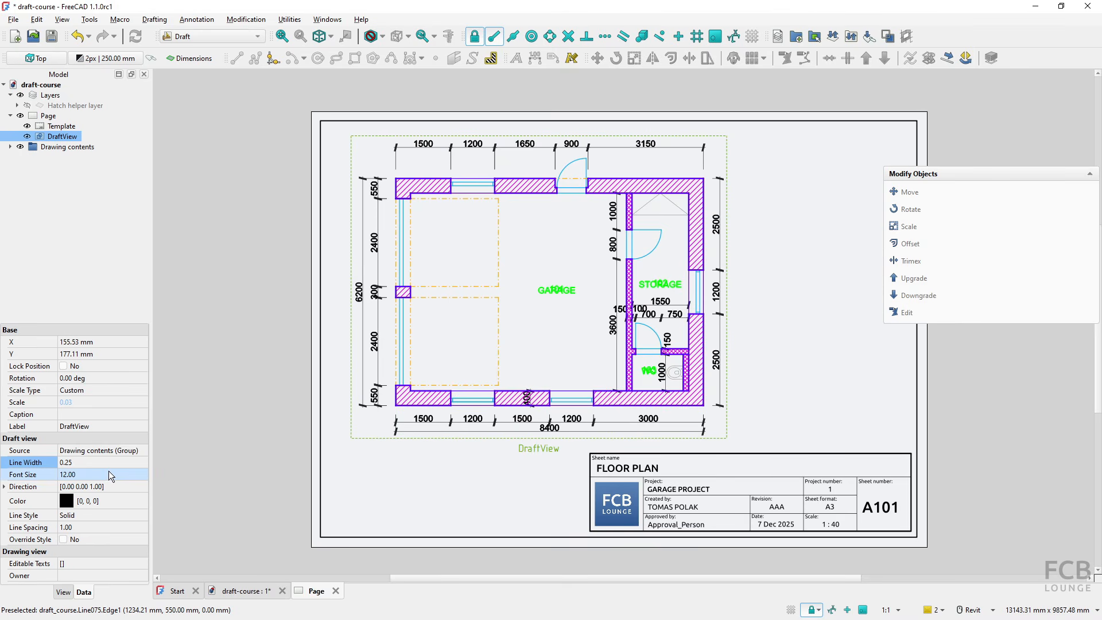
pyautogui.click(79, 477)
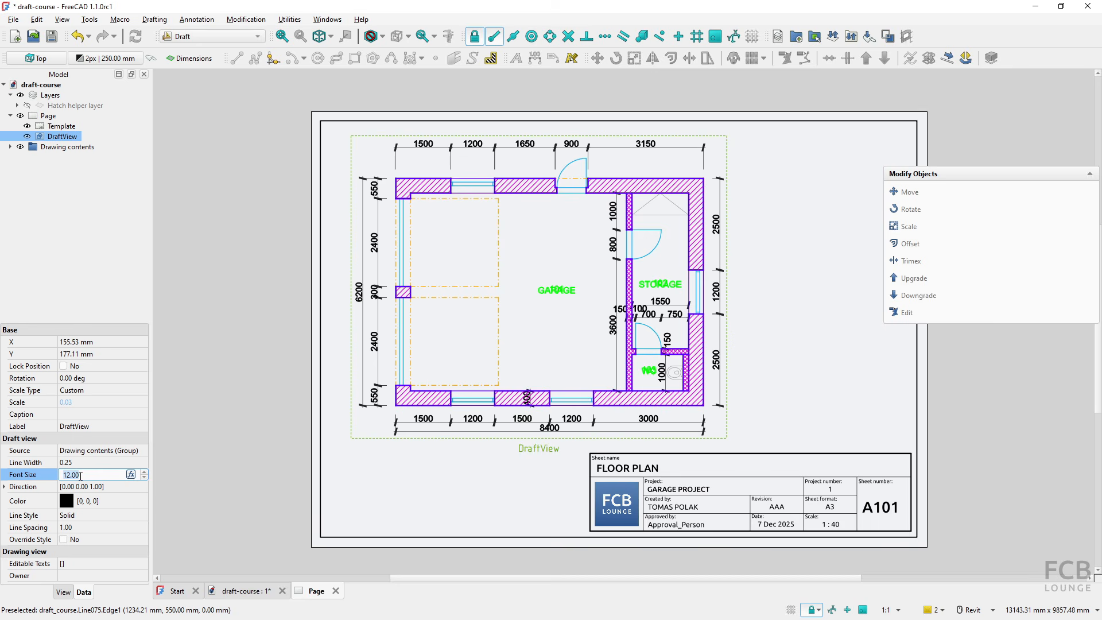
pyautogui.write('7')
pyautogui.press('Return')
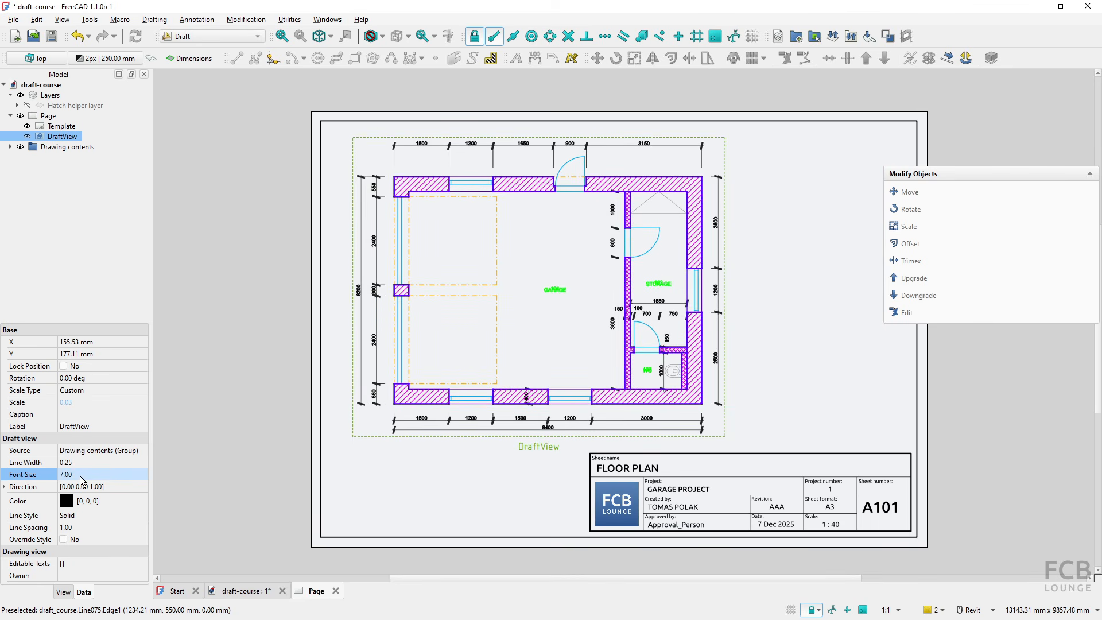
pyautogui.click(81, 476)
pyautogui.write('8')
pyautogui.press('Return')
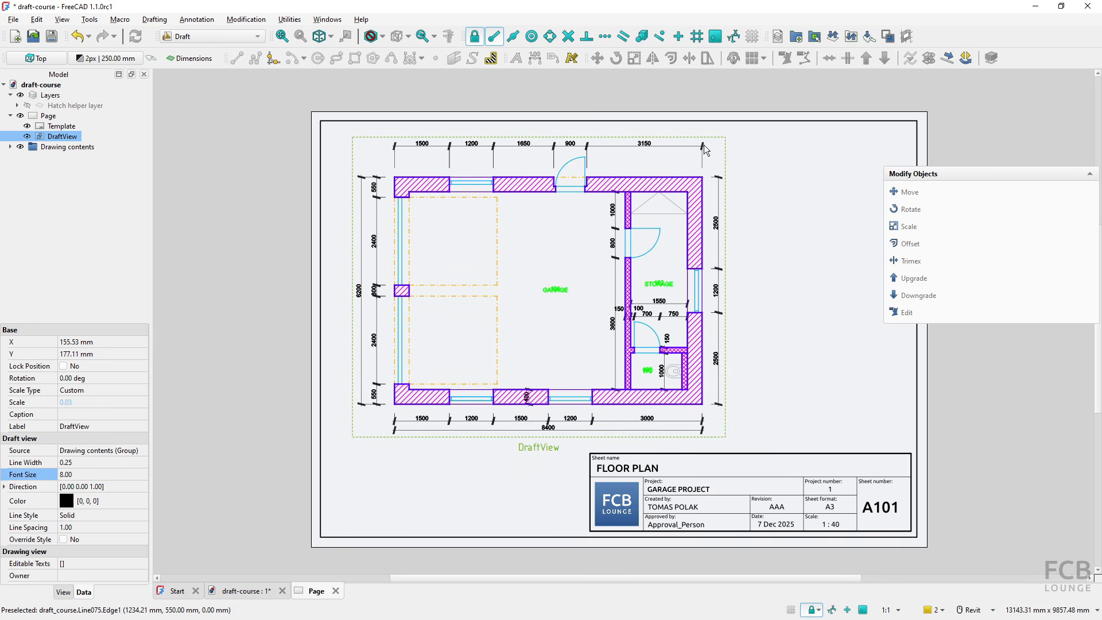
# - Set the Draft view's font size to 9
pyautogui.click(96, 479)
pyautogui.write('9')
pyautogui.press('Return')
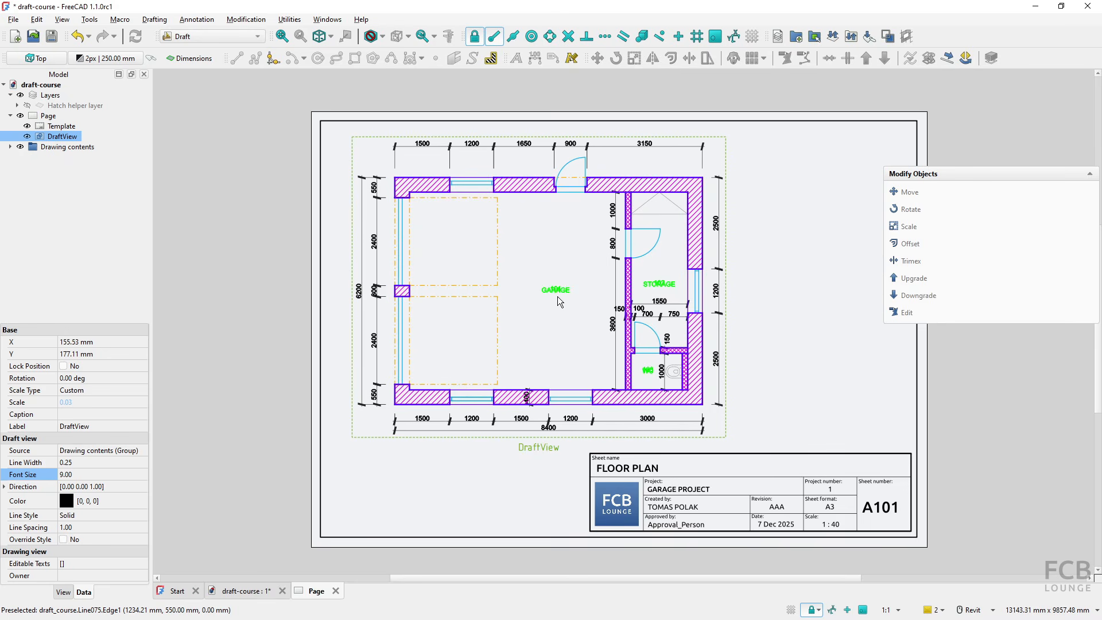
# - Try a line spacing of 3 for the Draft view's room labels
pyautogui.click(92, 526)
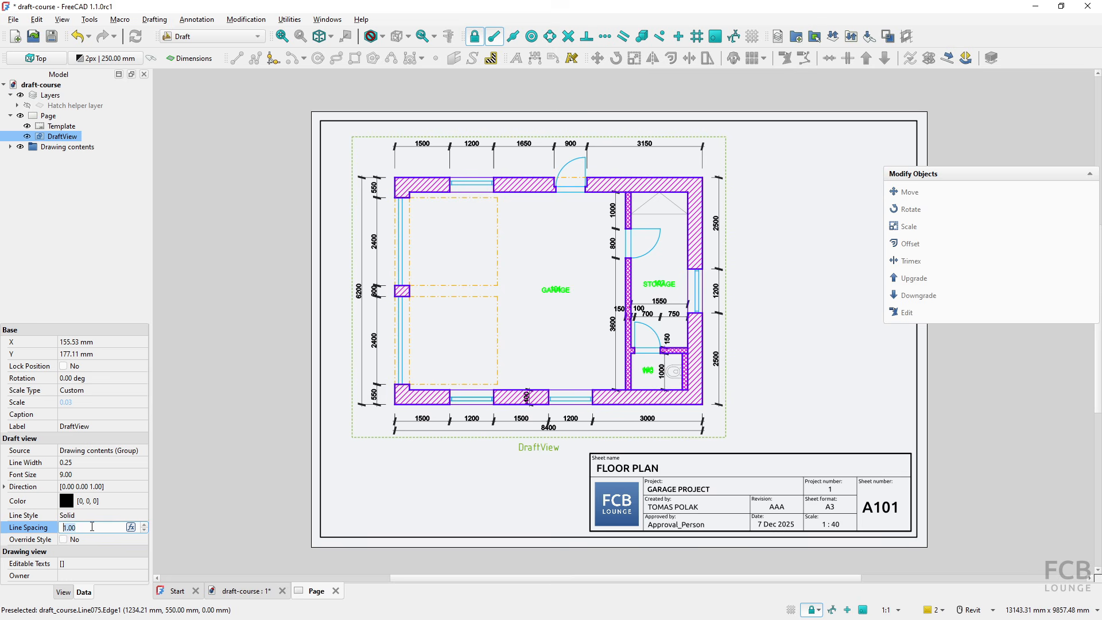
pyautogui.write('3')
pyautogui.press('Return')
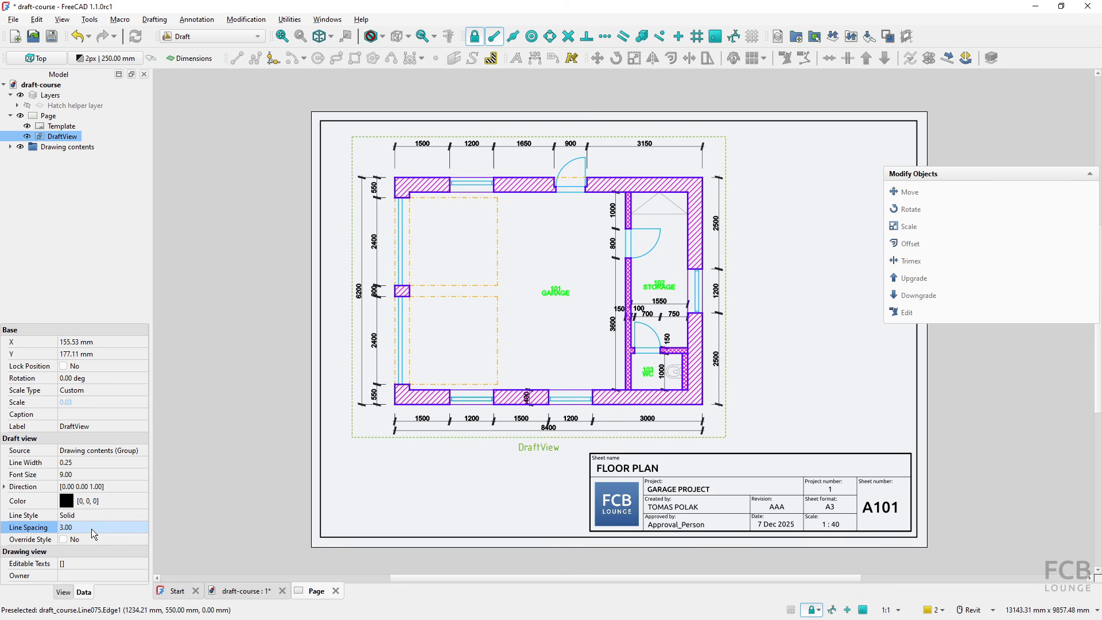
# - Set the Draft view's line spacing to 5 and compare the room labels on the page with the floor plan model
pyautogui.click(91, 529)
pyautogui.write('5')
pyautogui.press('Return')
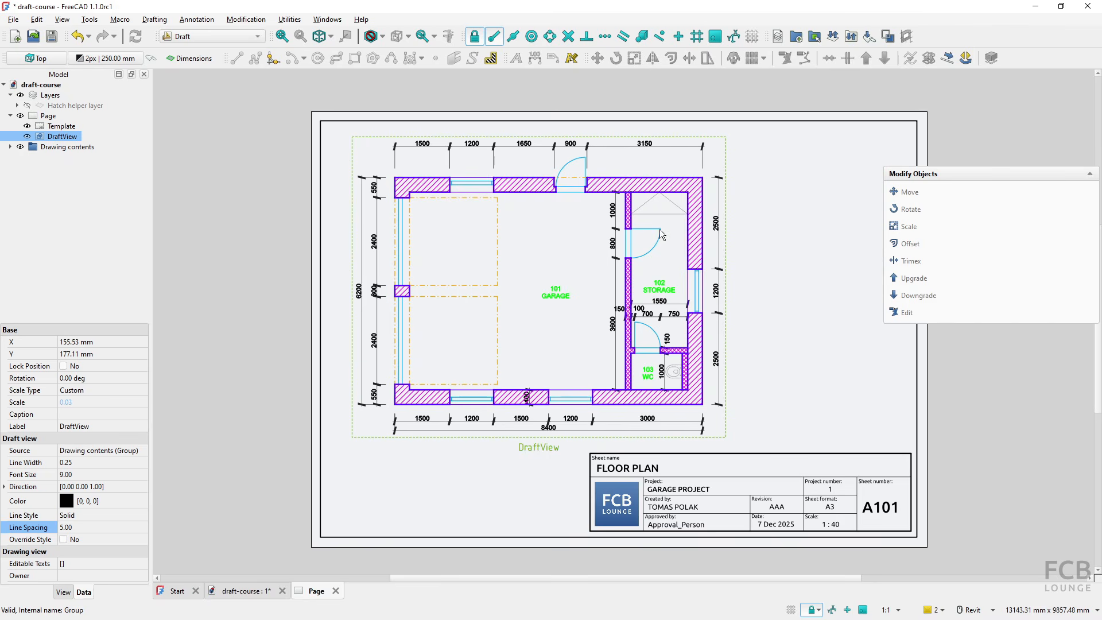
pyautogui.click(229, 589)
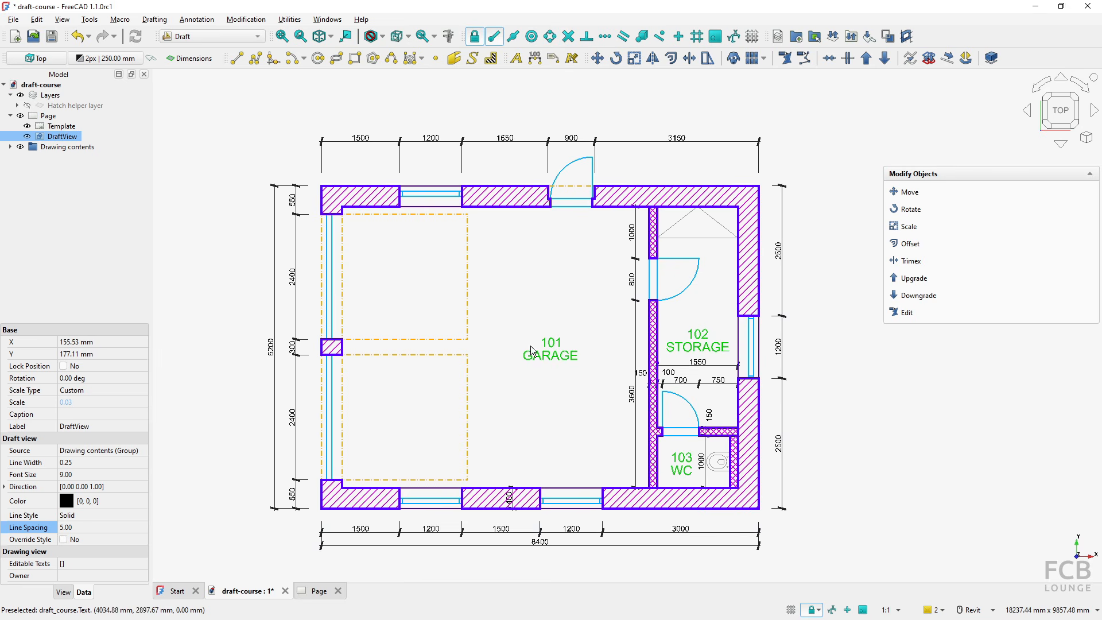
pyautogui.click(318, 591)
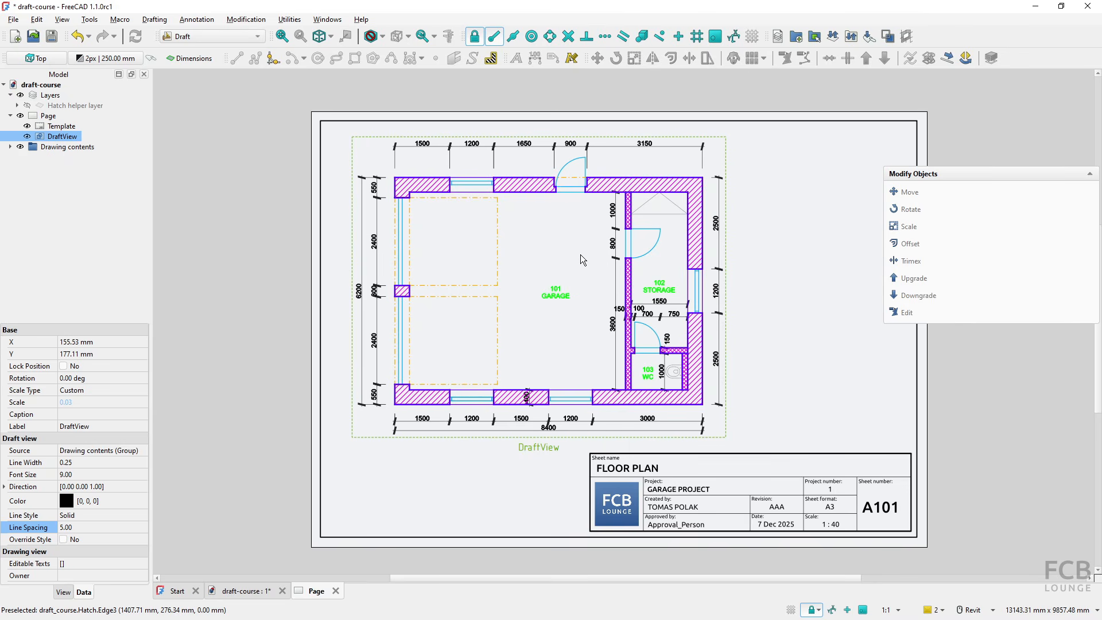
# - Compare the page with the reference PDF in Foxit, and examine the layers' line print colors in FreeCAD's Layers Manager
pyautogui.hotkey('alt', 'Tab')
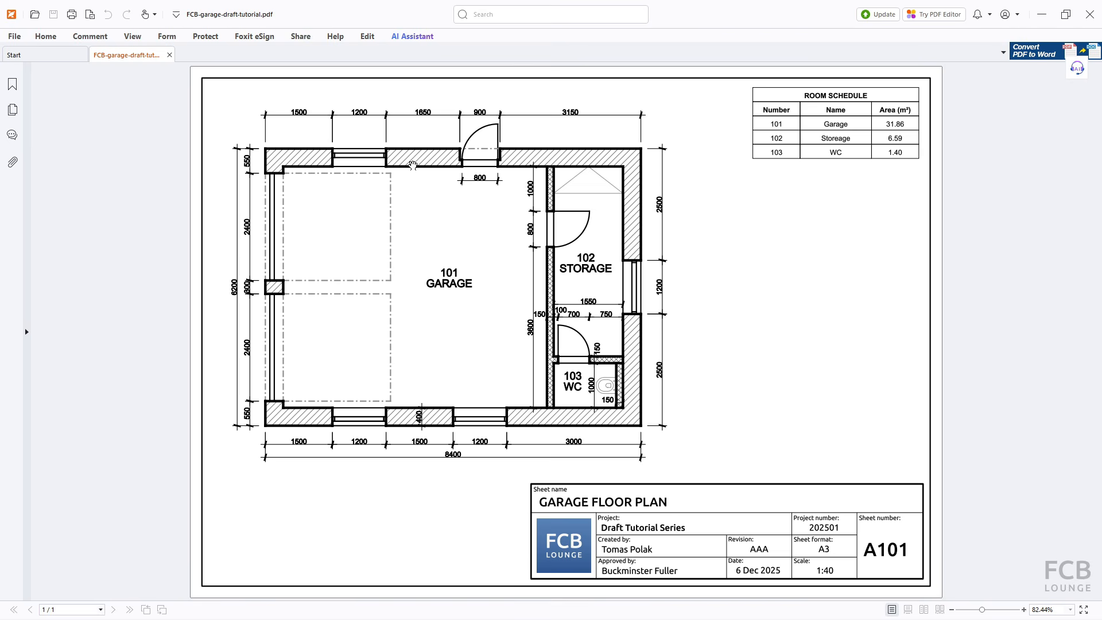
pyautogui.hotkey('alt', 'Tab')
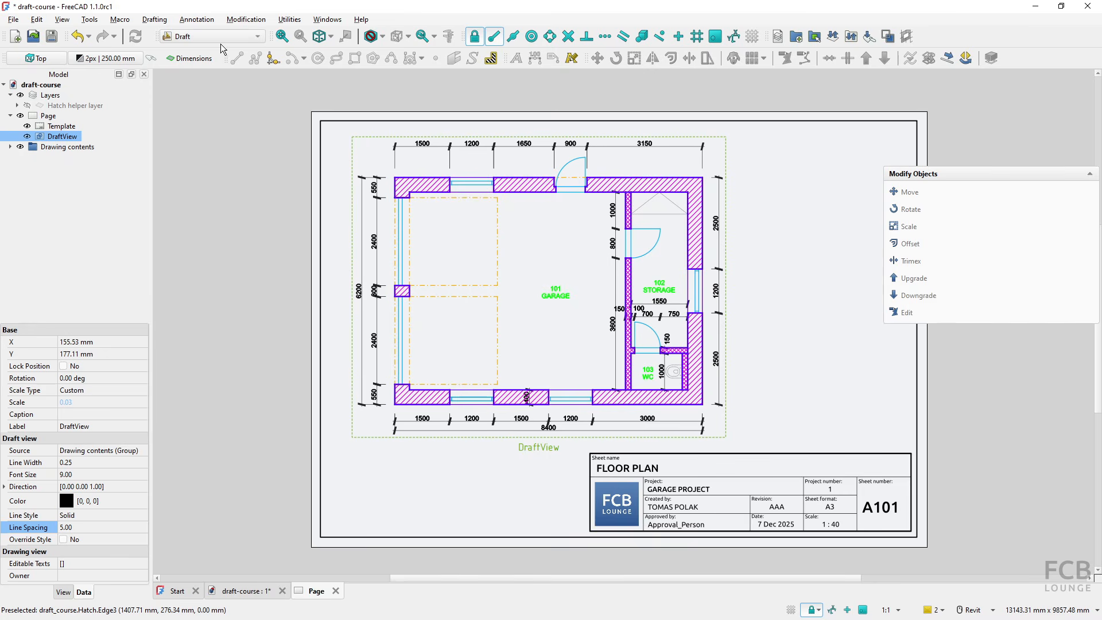
pyautogui.click(779, 37)
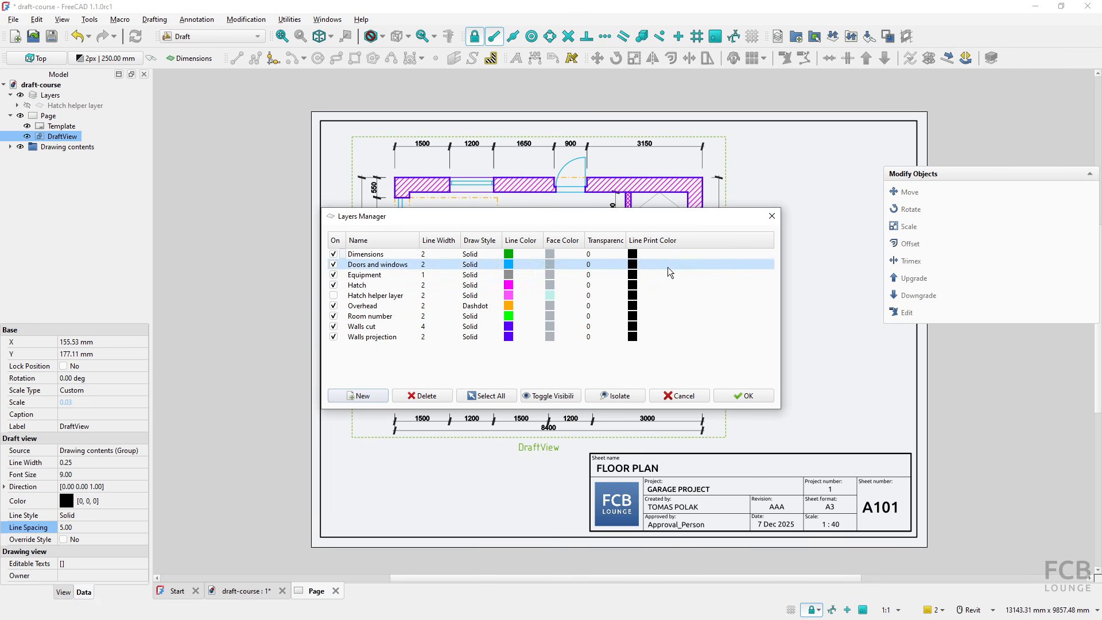
pyautogui.click(723, 397)
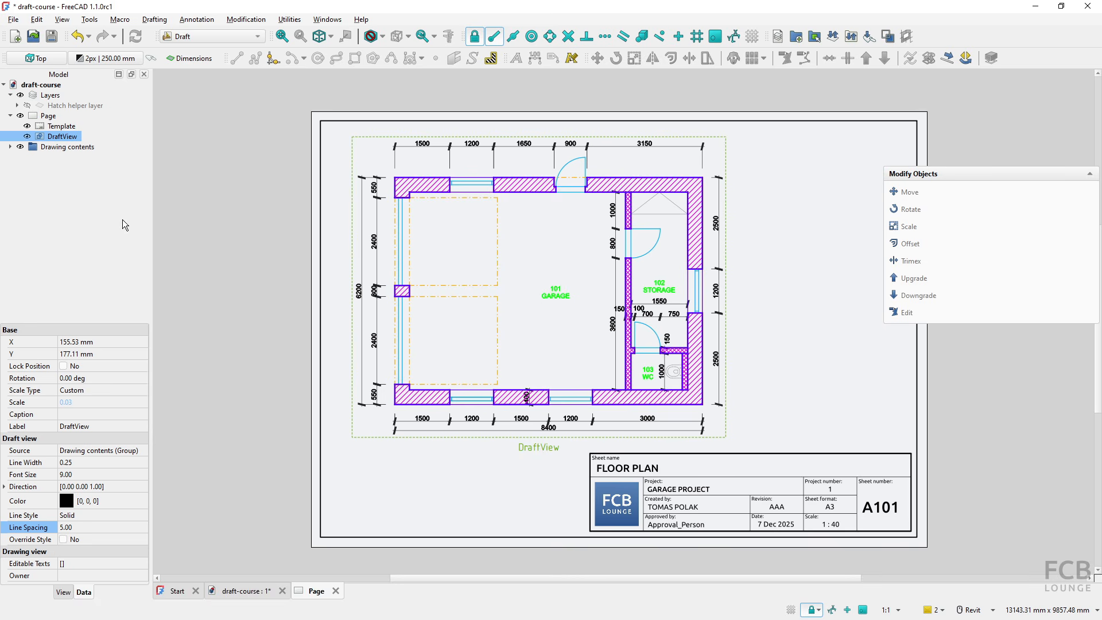
# - Enable Use Print Color for the Overhead layer inside the Drawing contents group
pyautogui.click(11, 147)
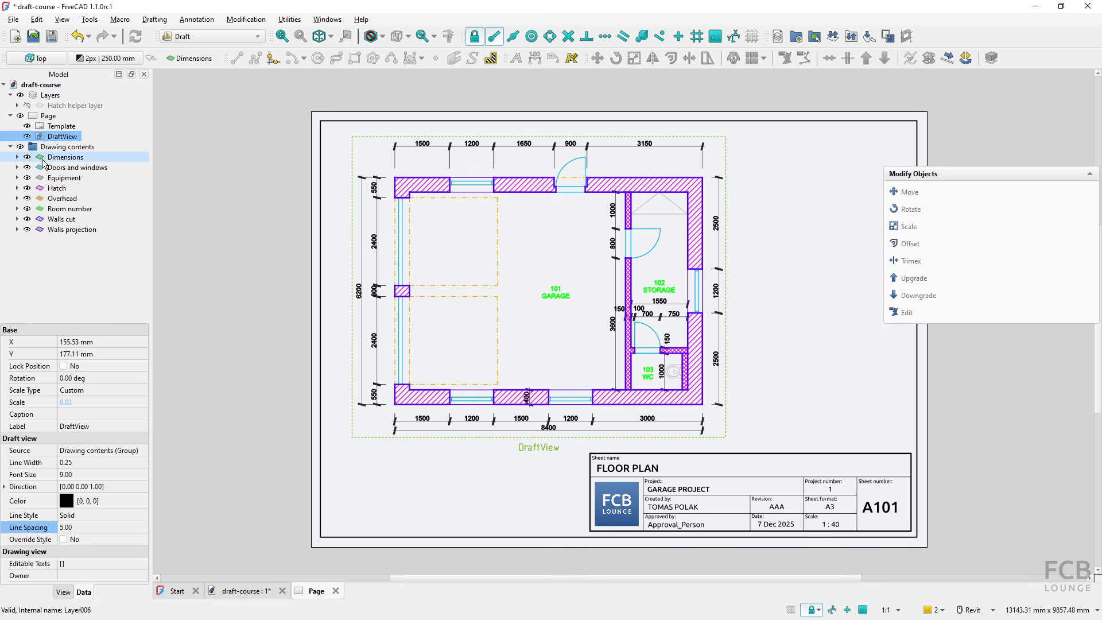
pyautogui.click(65, 158)
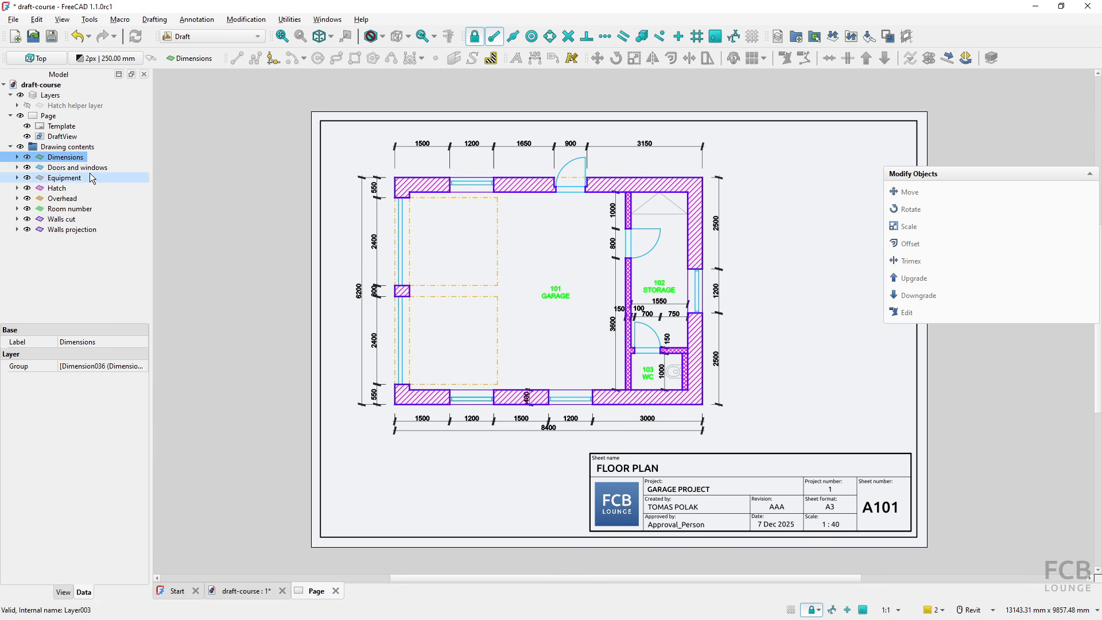
pyautogui.click(73, 199)
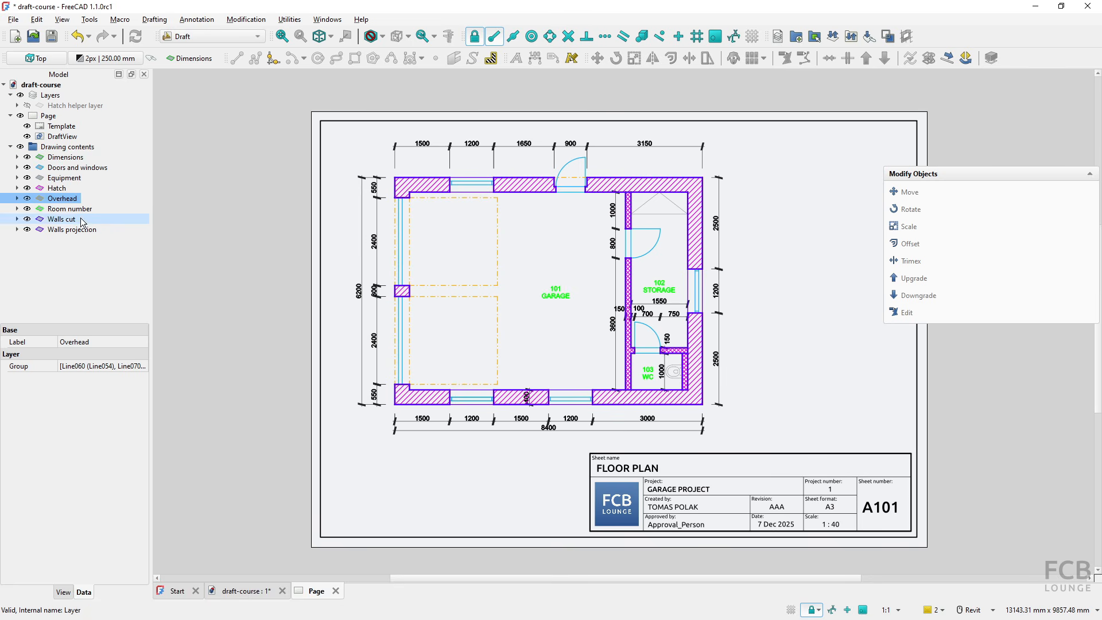
pyautogui.click(62, 591)
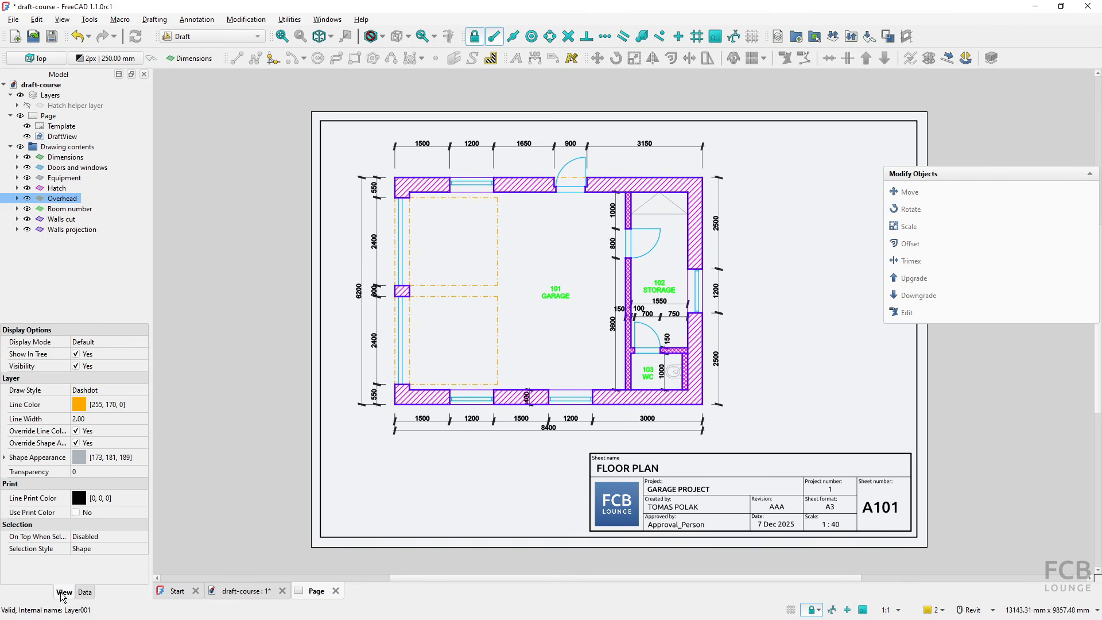
pyautogui.click(75, 513)
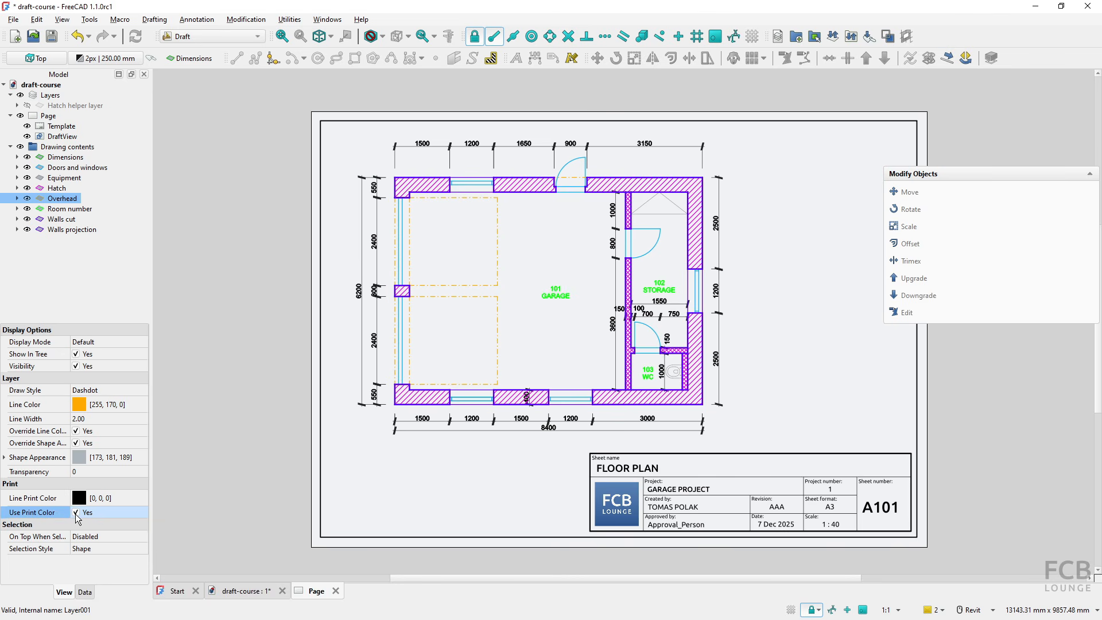
# - Switch to the TechDraw workbench and redraw the page with the Draft view selected
pyautogui.click(355, 437)
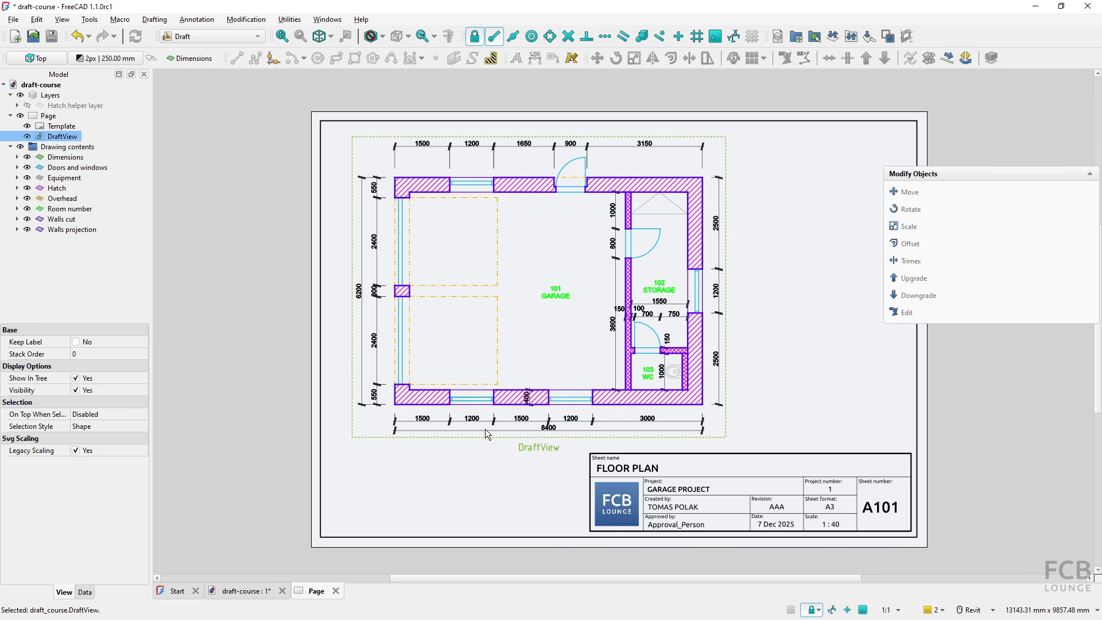
pyautogui.click(217, 42)
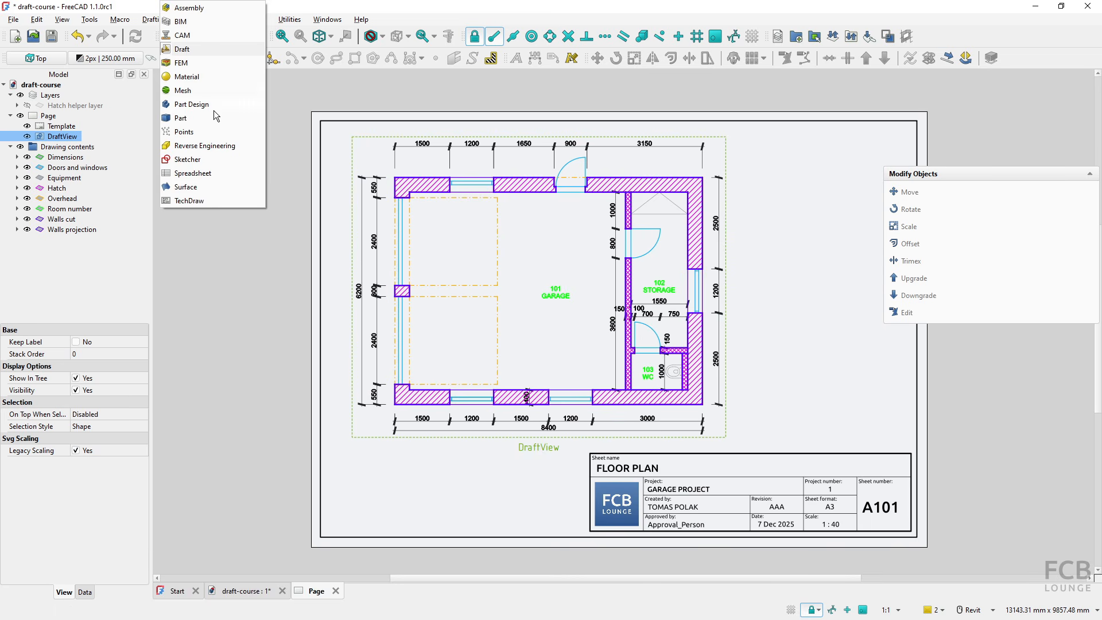
pyautogui.click(192, 201)
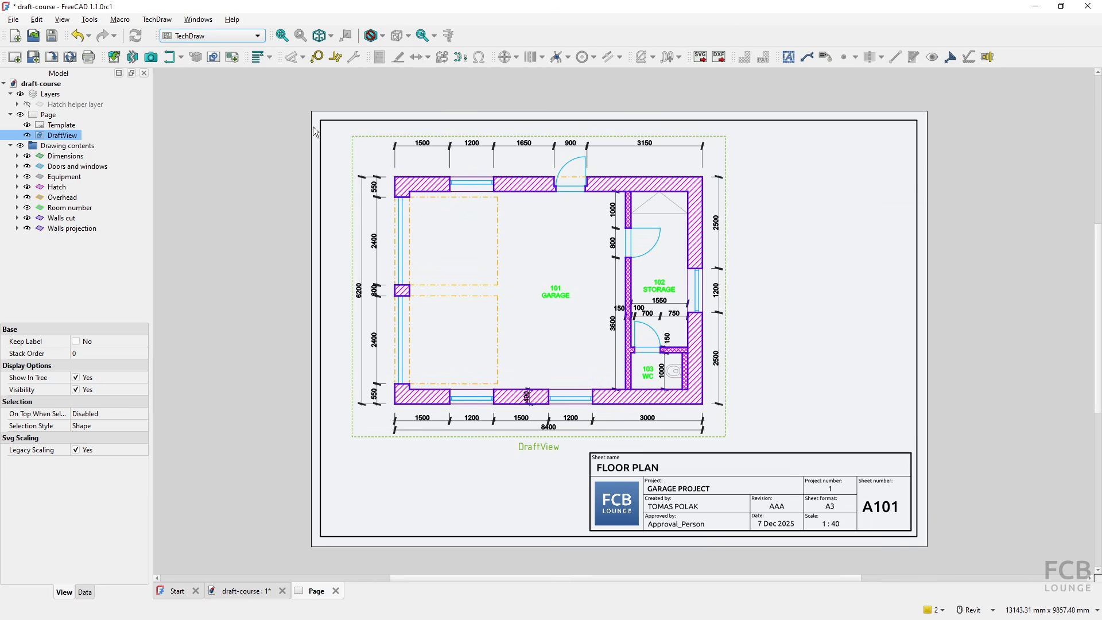
pyautogui.click(69, 61)
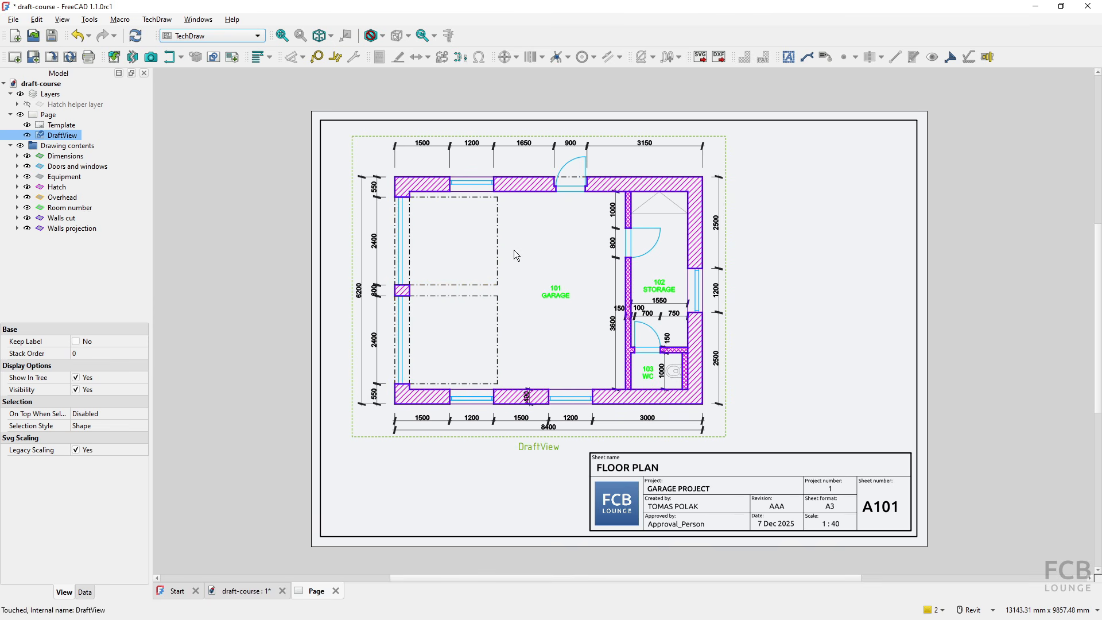
# - Check the Overhead layer's print color option and review every layer's line print color in the Draft workbench's Layers Manager
pyautogui.click(58, 198)
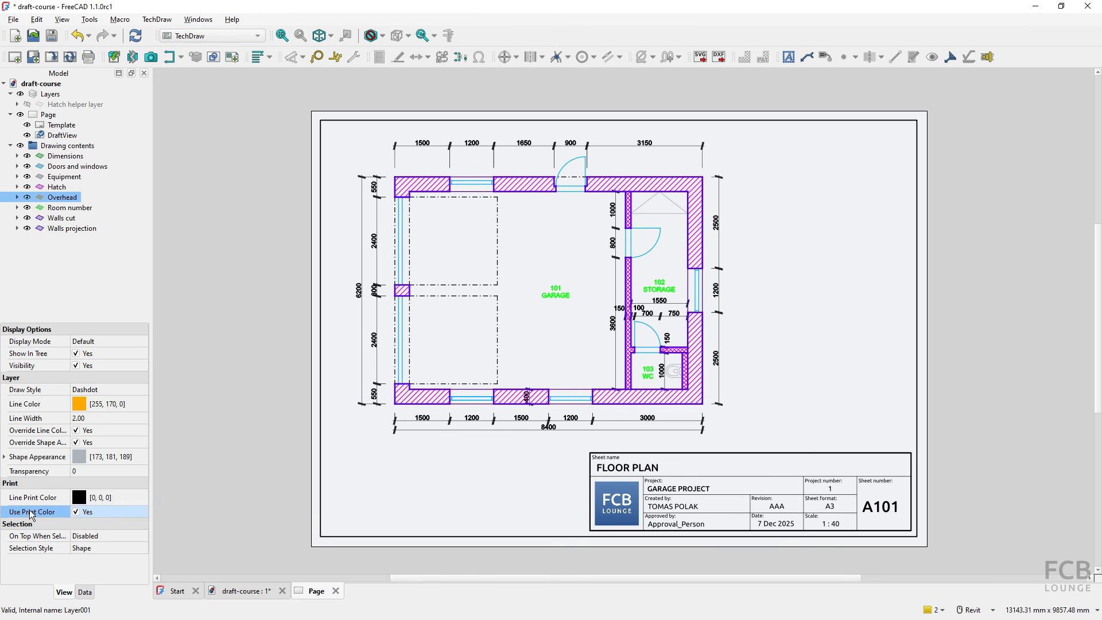
pyautogui.click(222, 132)
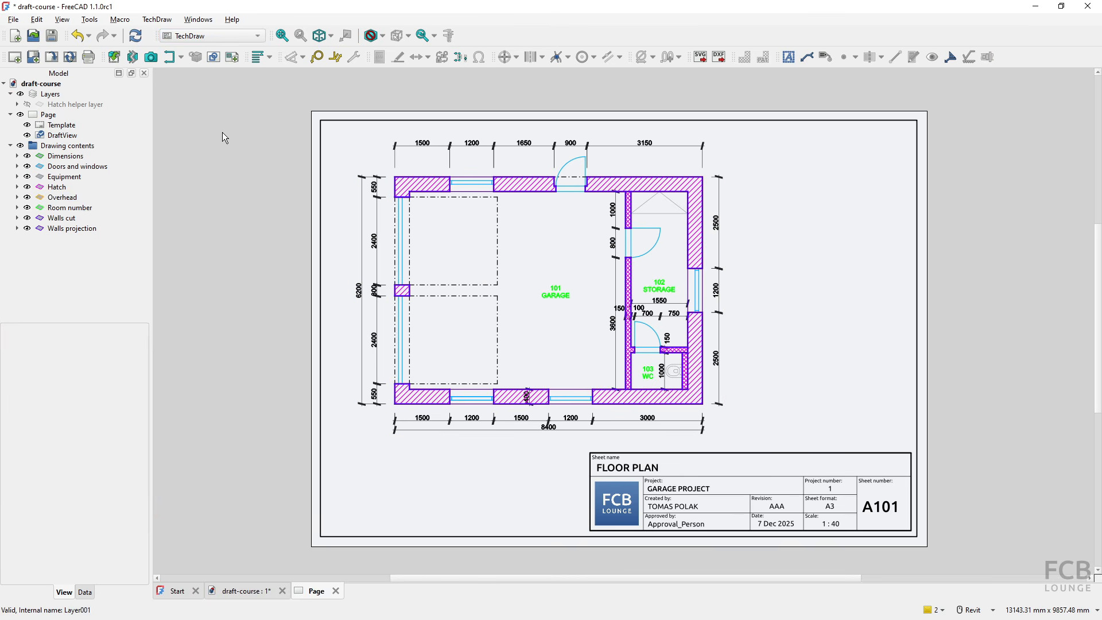
pyautogui.click(218, 35)
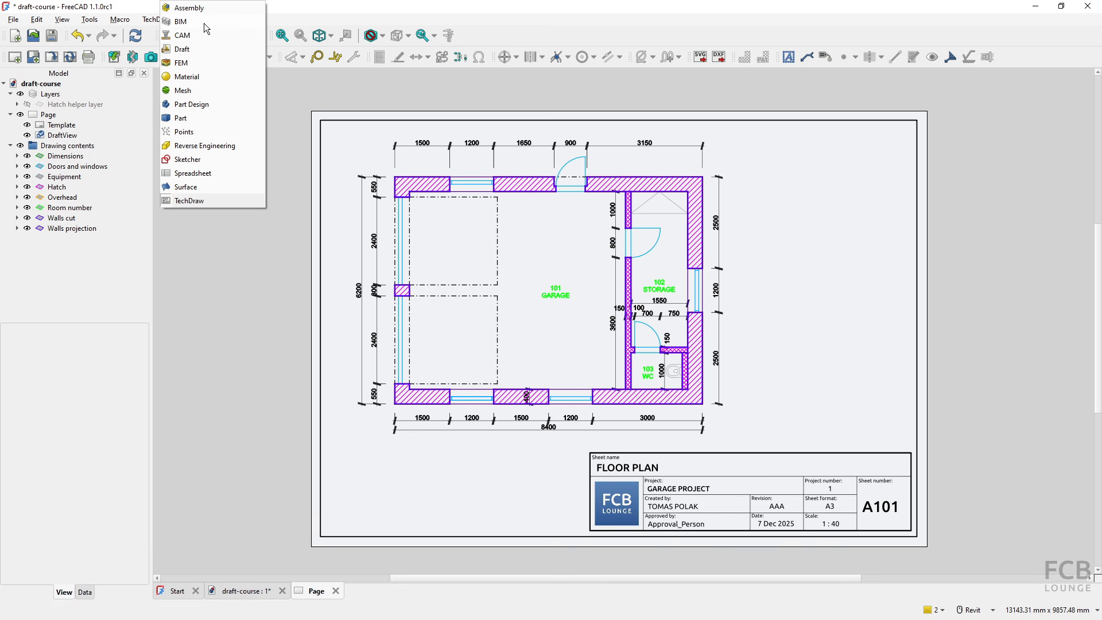
pyautogui.click(186, 49)
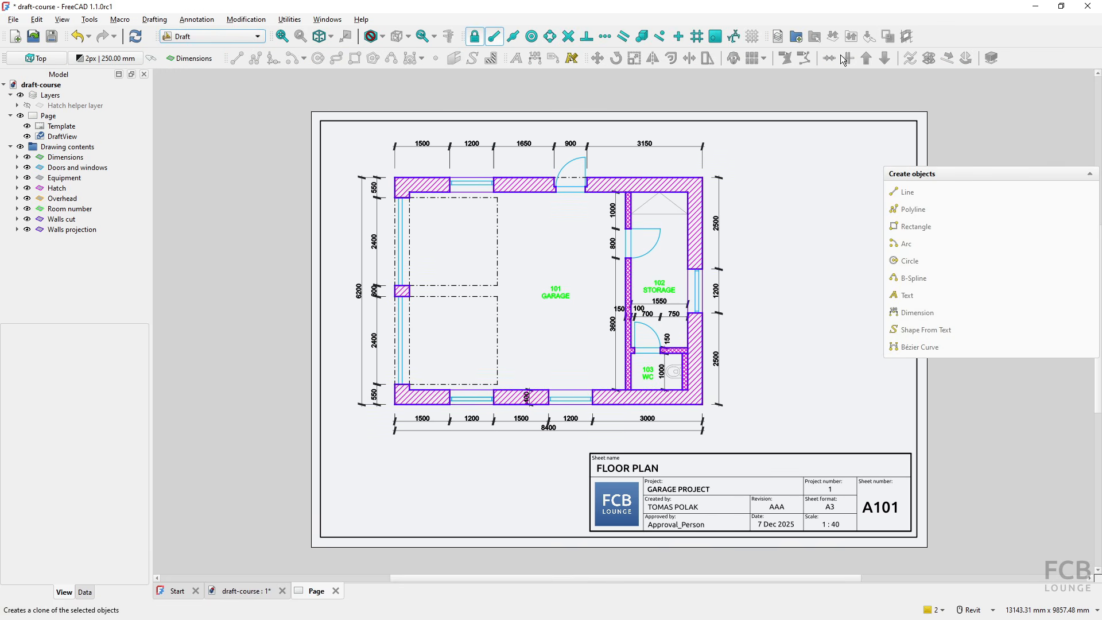
pyautogui.click(778, 36)
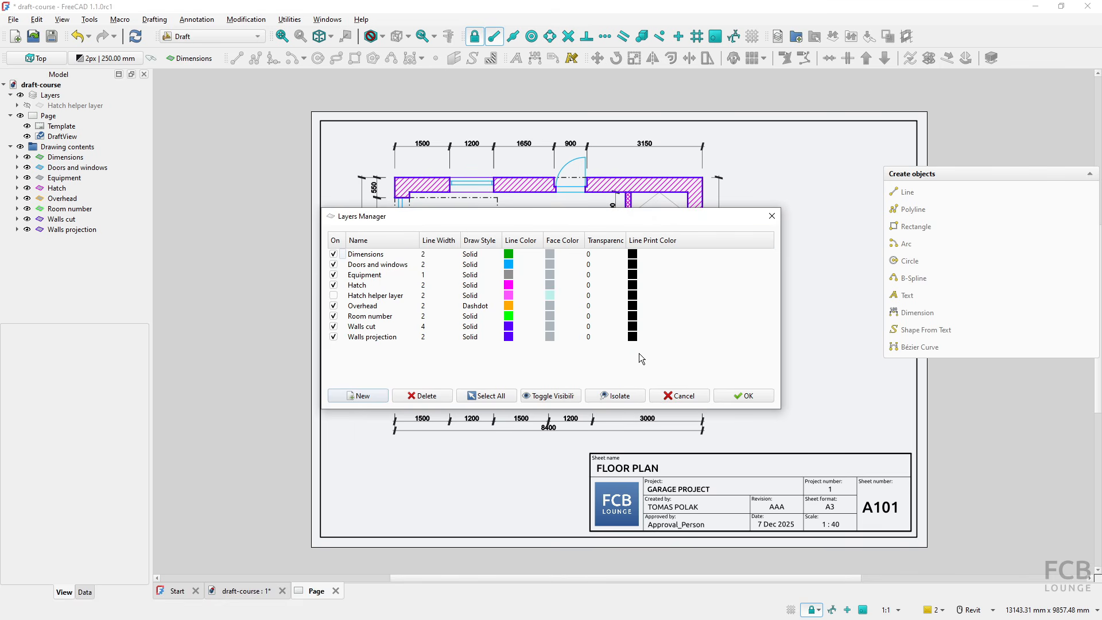
pyautogui.click(742, 400)
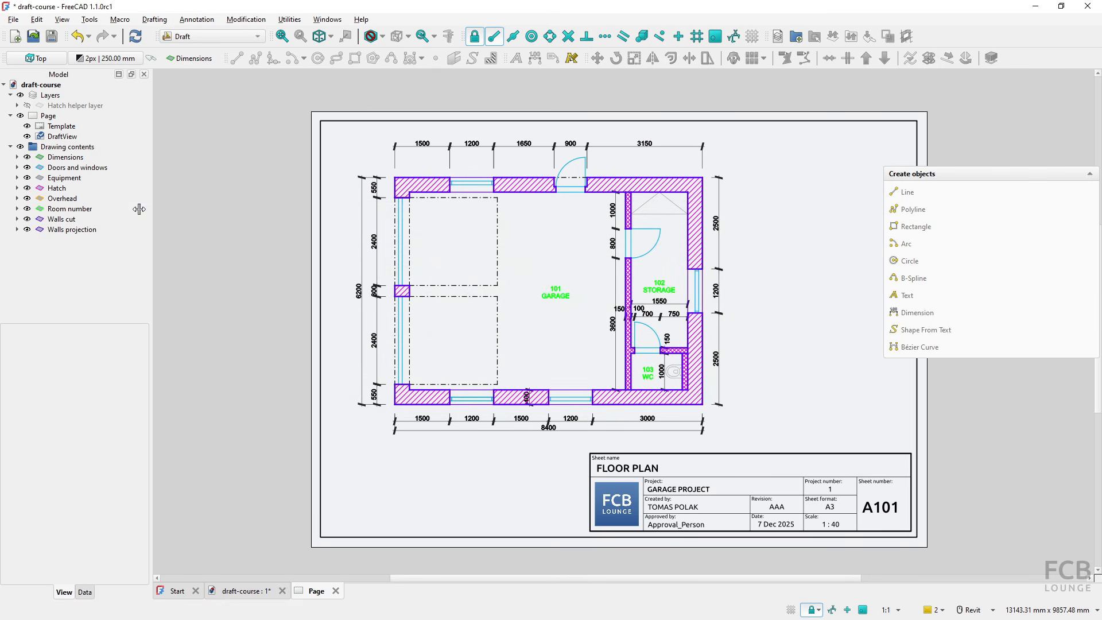
# - Enable Use Print Color for all layers from Dimensions to Walls projection, and redraw the page in the TechDraw workbench
pyautogui.click(65, 161)
pyautogui.keyDown('shift'); pyautogui.click(77, 230); pyautogui.keyUp('shift')
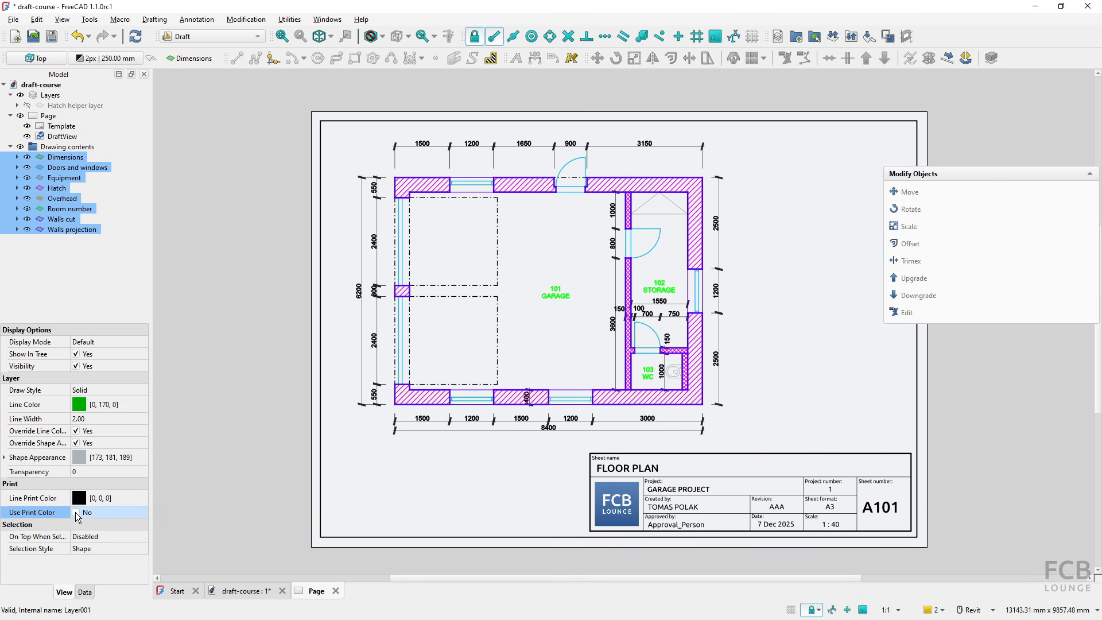
pyautogui.click(201, 449)
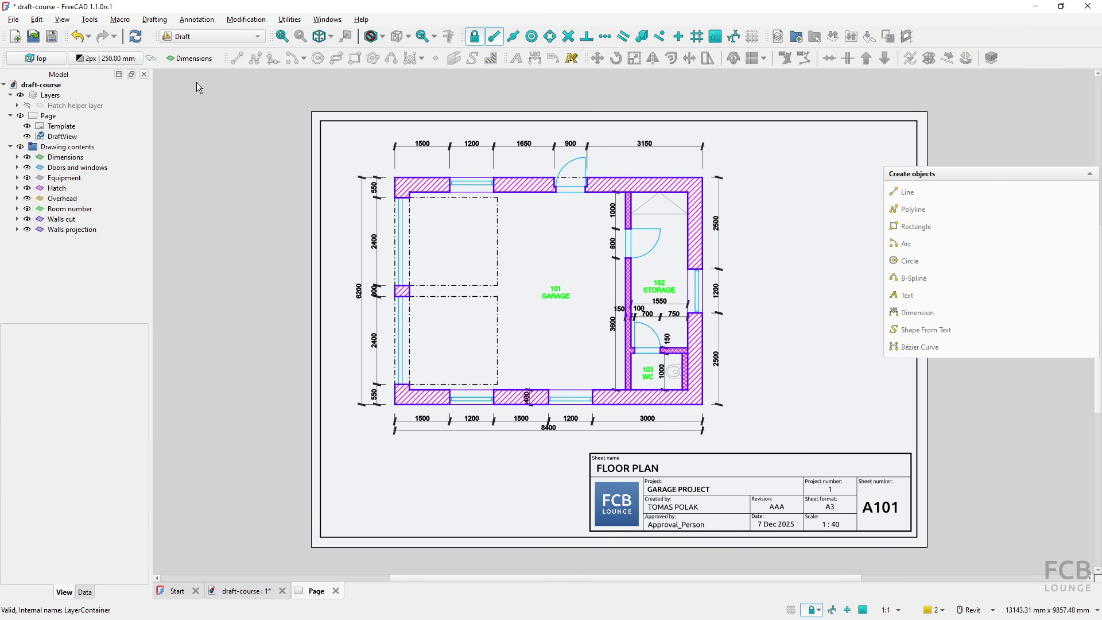
pyautogui.click(210, 36)
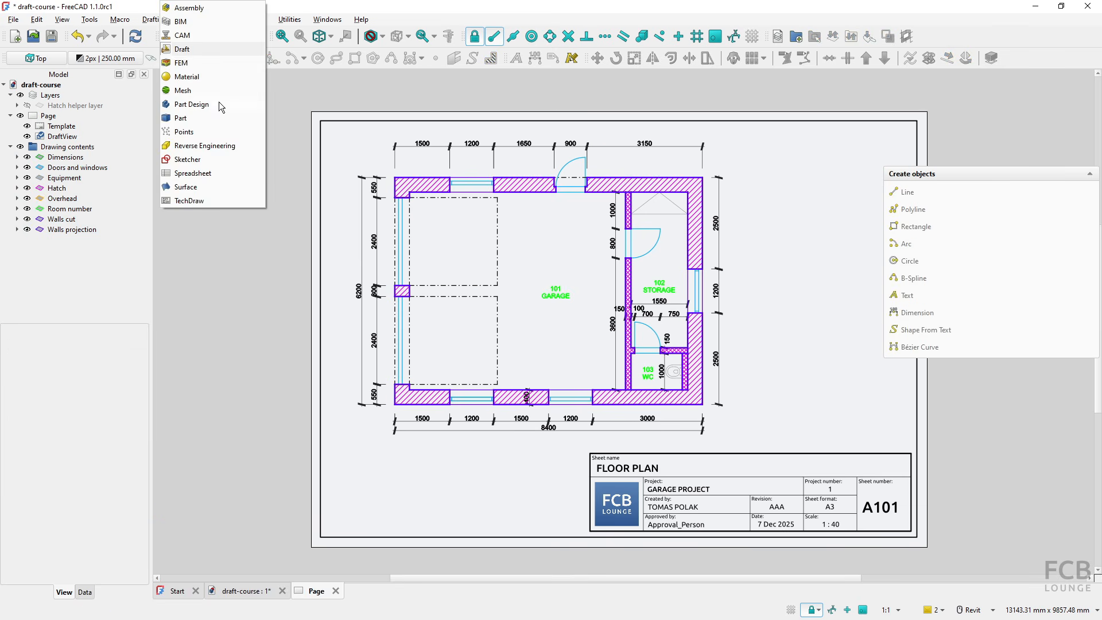
pyautogui.click(189, 200)
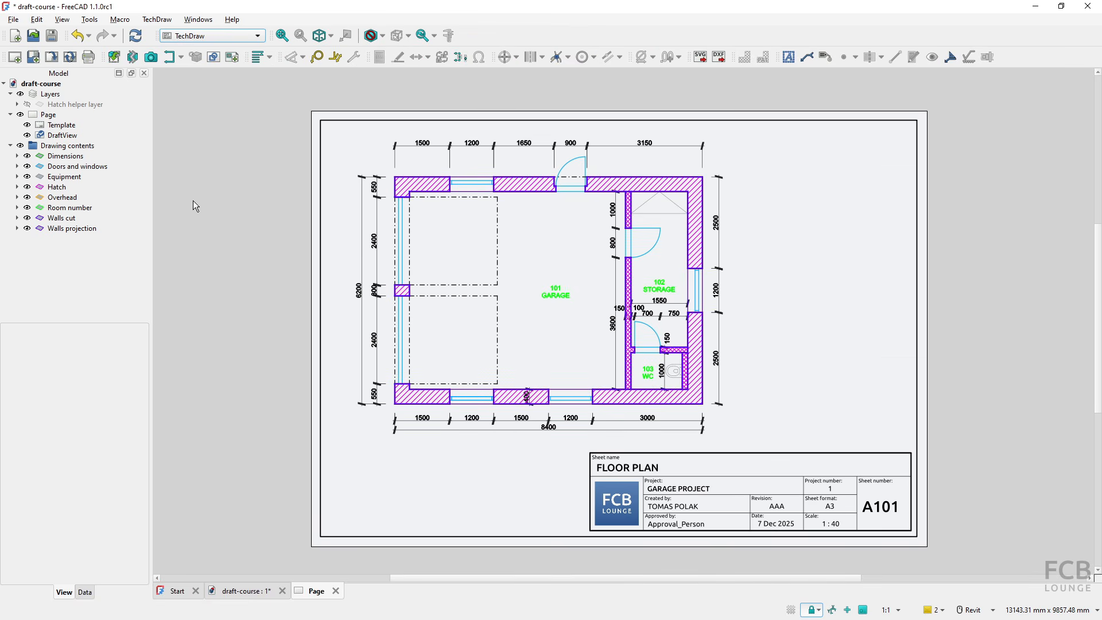
pyautogui.click(69, 56)
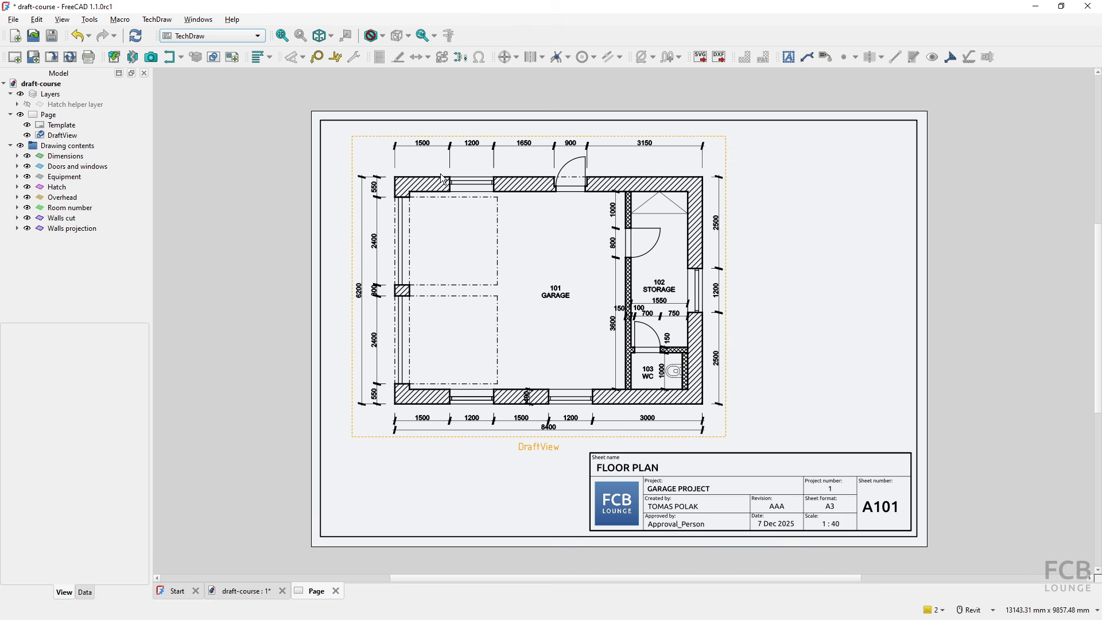
# - Set the Equipment layer's line print color to light grey #b4b4b4 in the Draft workbench's Layers Manager
pyautogui.click(211, 37)
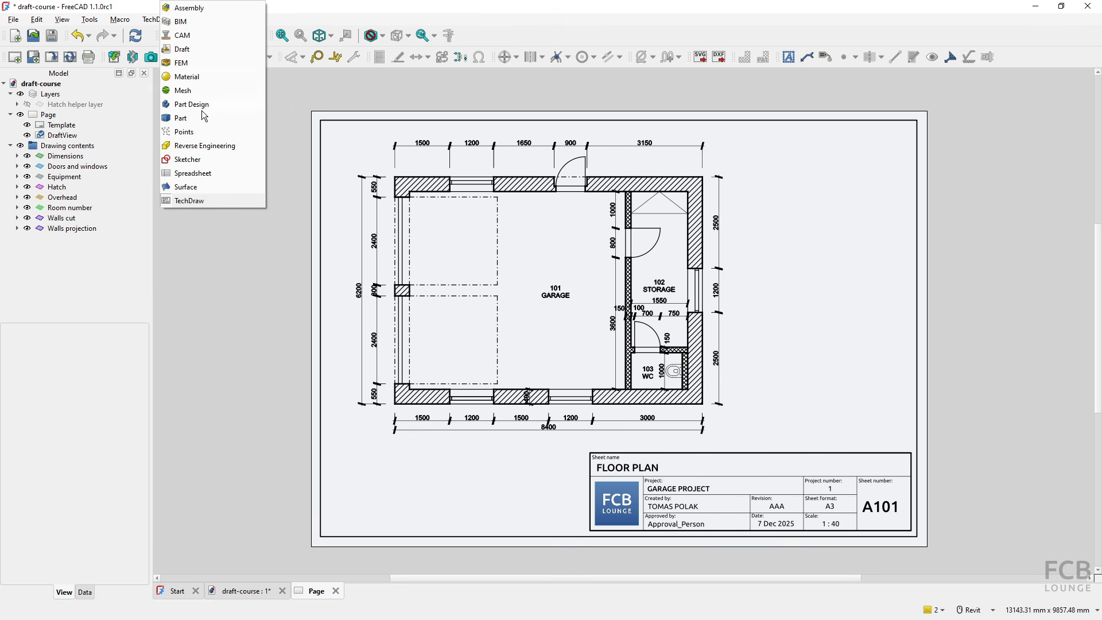
pyautogui.click(198, 50)
pyautogui.click(779, 37)
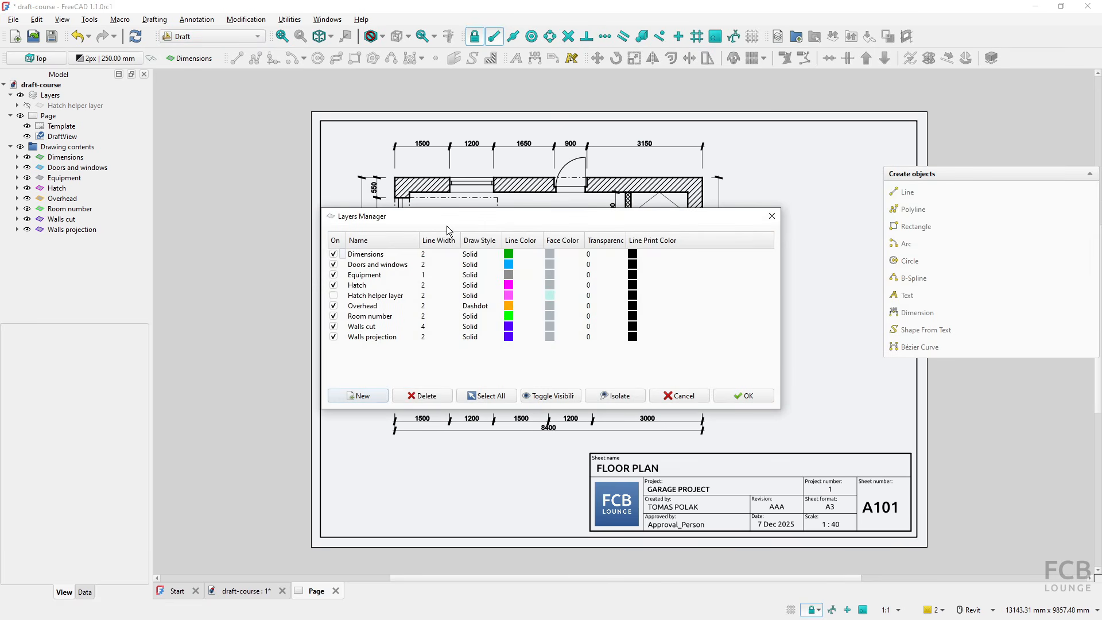
pyautogui.click(408, 276)
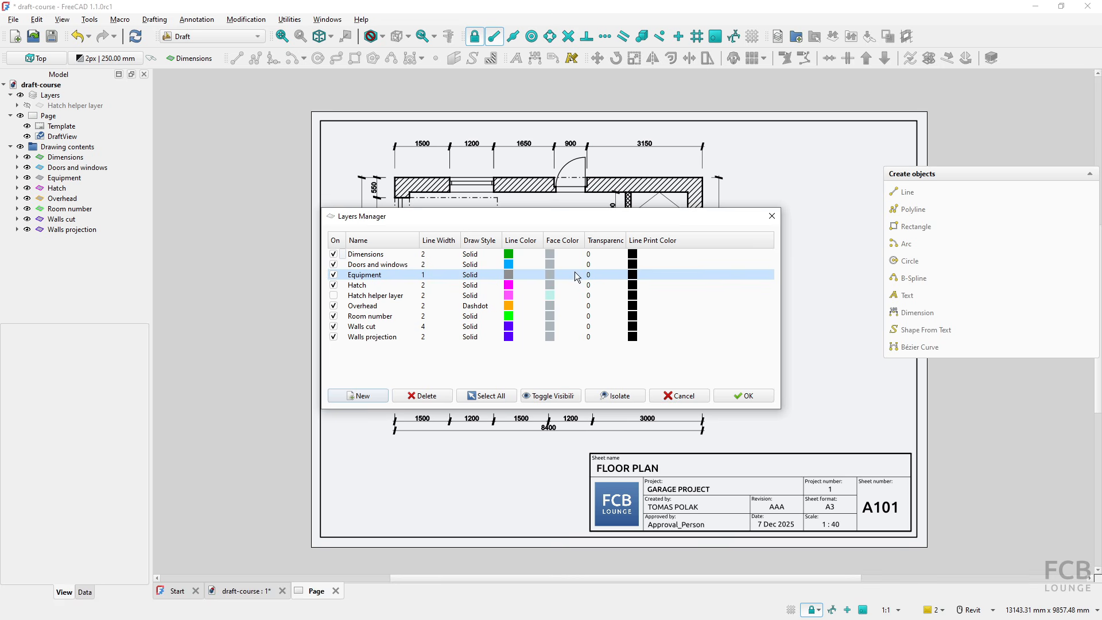
pyautogui.doubleClick(632, 276)
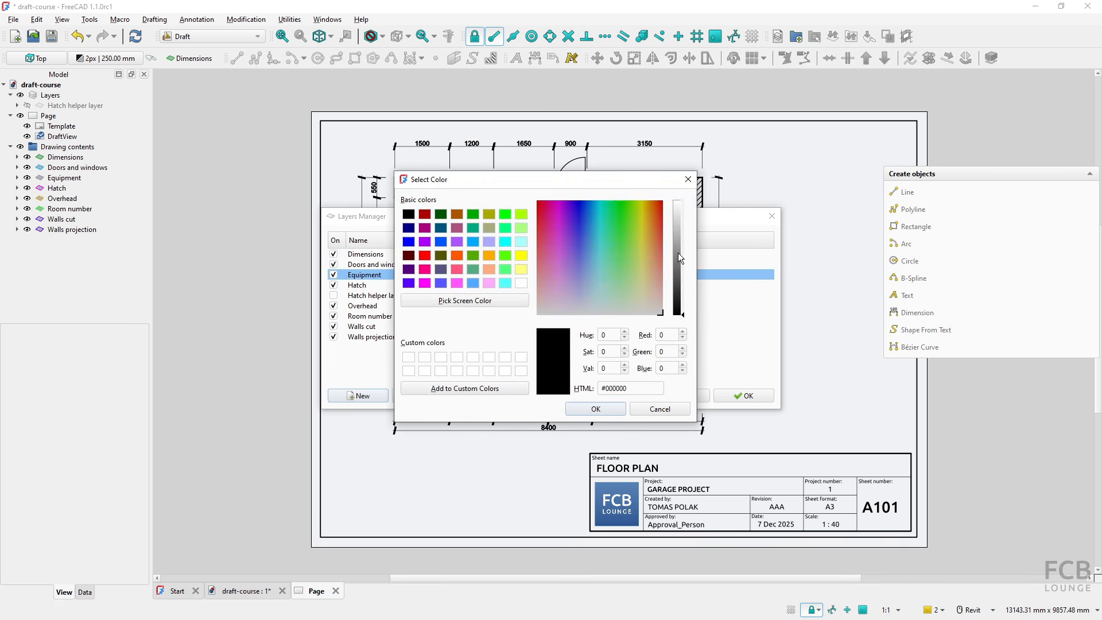
pyautogui.click(675, 246)
pyautogui.click(676, 234)
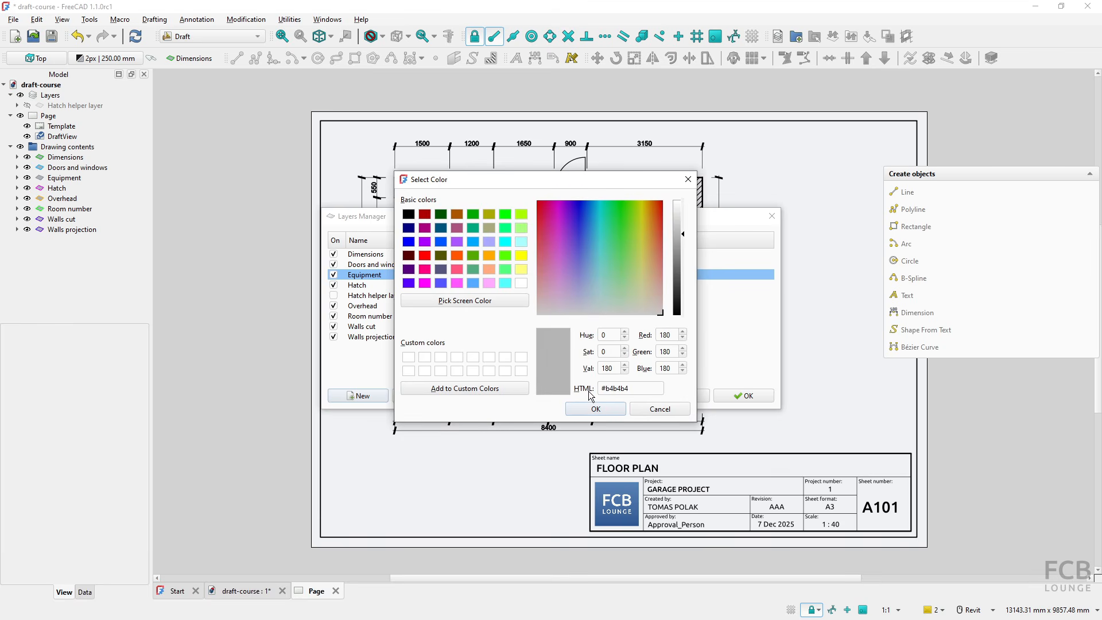
pyautogui.click(592, 408)
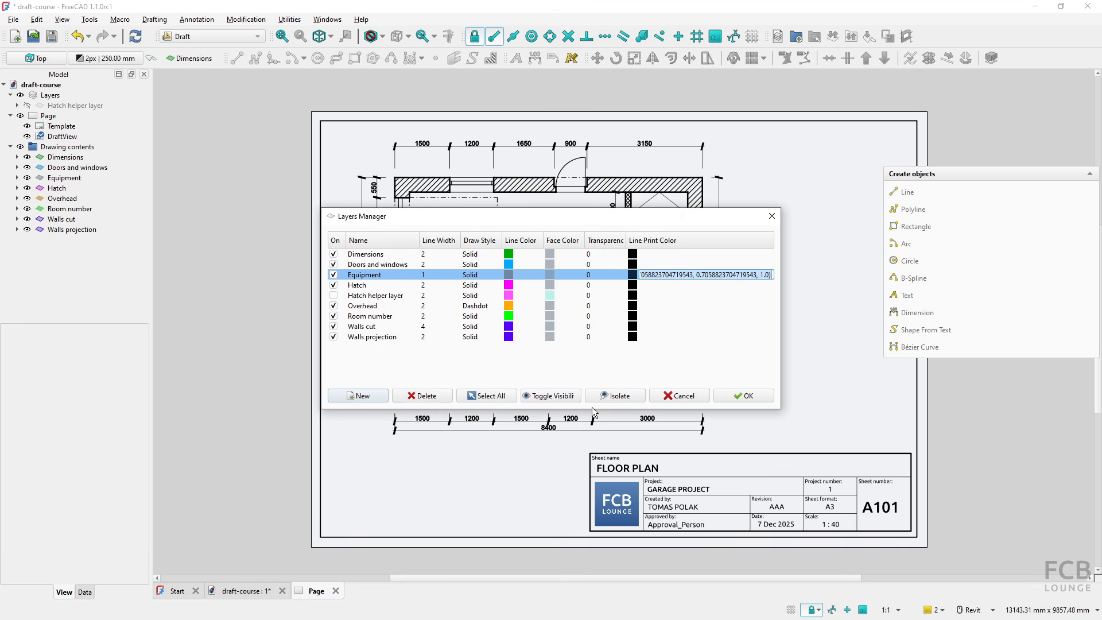
pyautogui.click(745, 396)
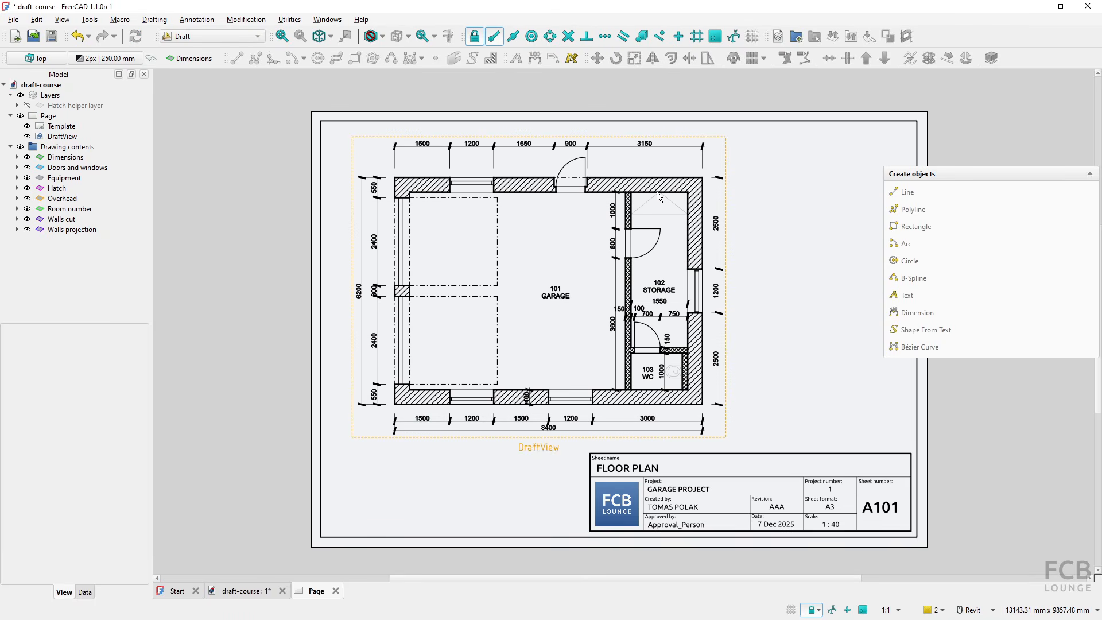
# - Set the Hatch layer's line width to 1 in the Layers Manager
pyautogui.click(779, 36)
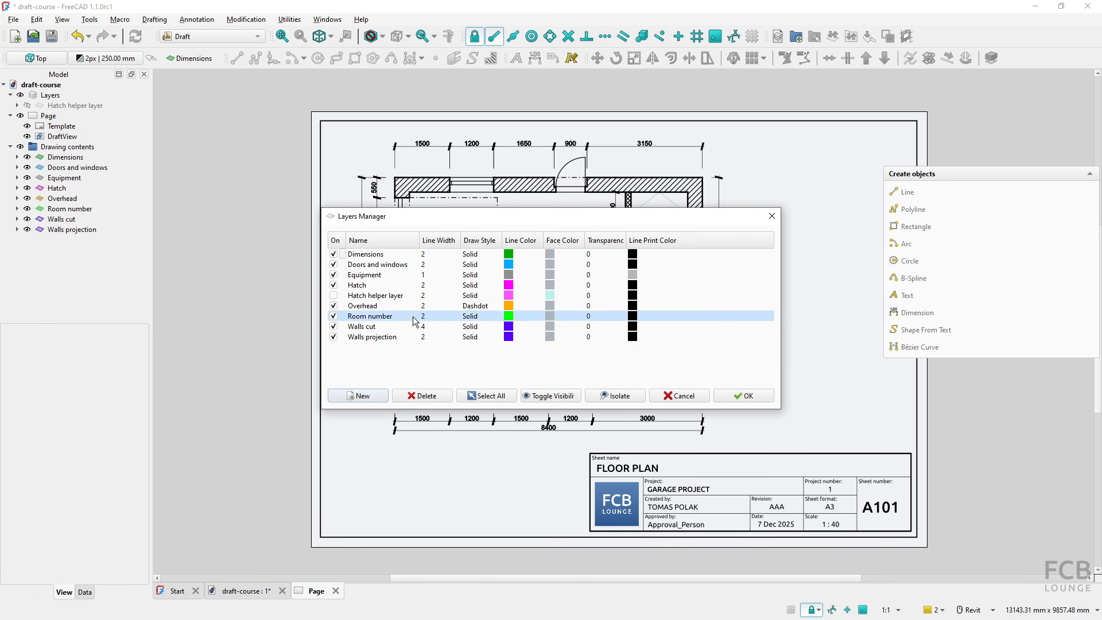
pyautogui.click(433, 286)
pyautogui.click(433, 286)
pyautogui.write('1')
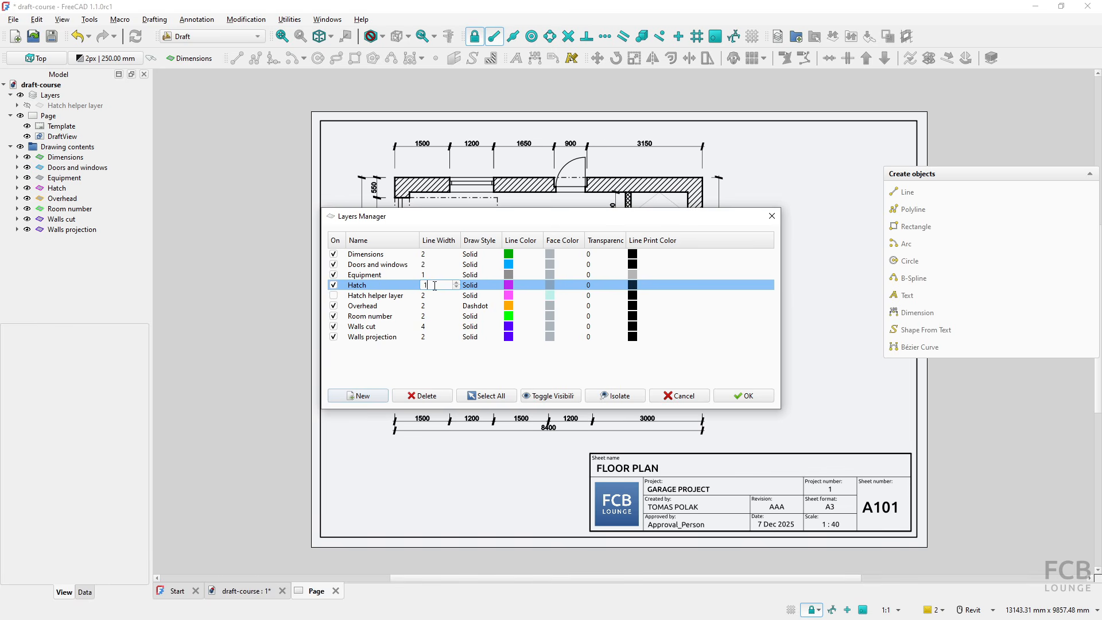
pyautogui.click(434, 368)
pyautogui.click(731, 396)
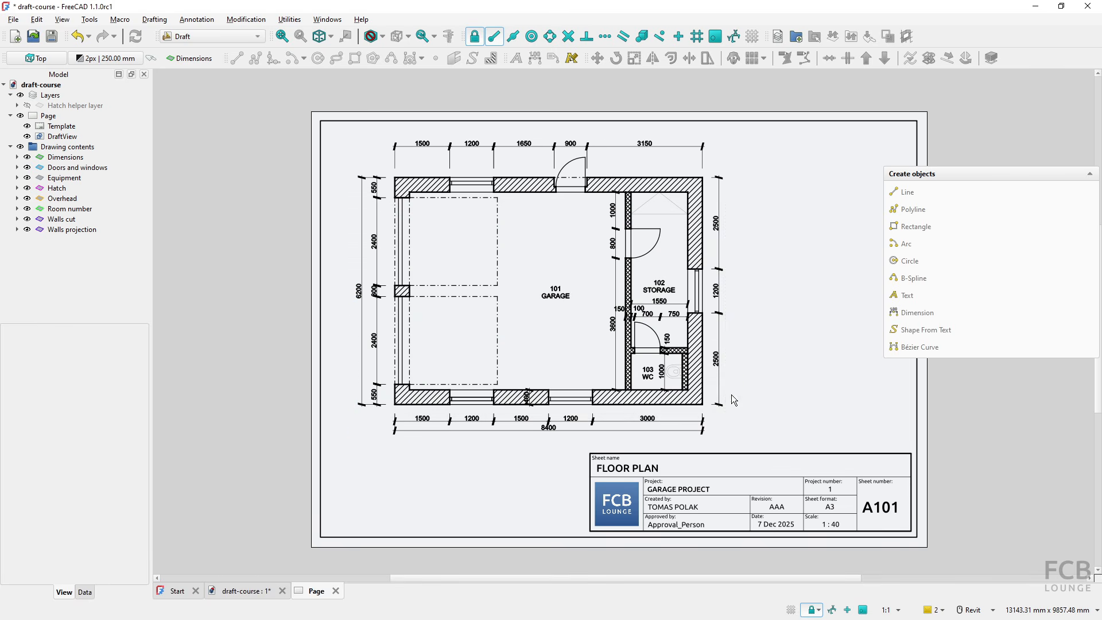
# - Redraw the page in the TechDraw workbench and compare it with the reference sheet in FCB-garage-draft-tutorial.pdf
pyautogui.click(185, 39)
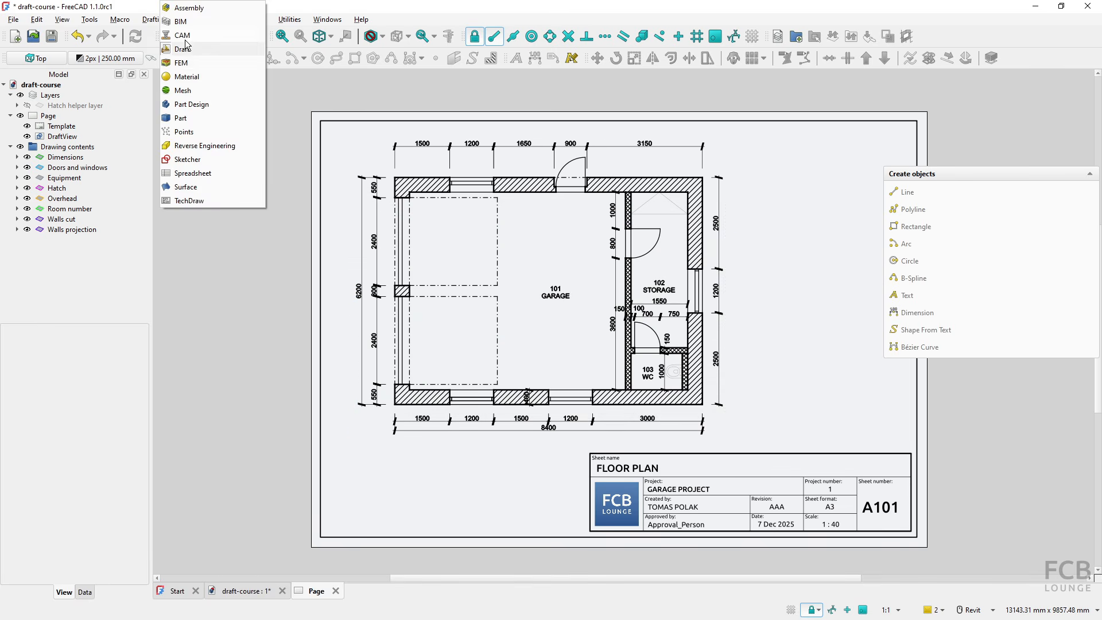
pyautogui.click(204, 200)
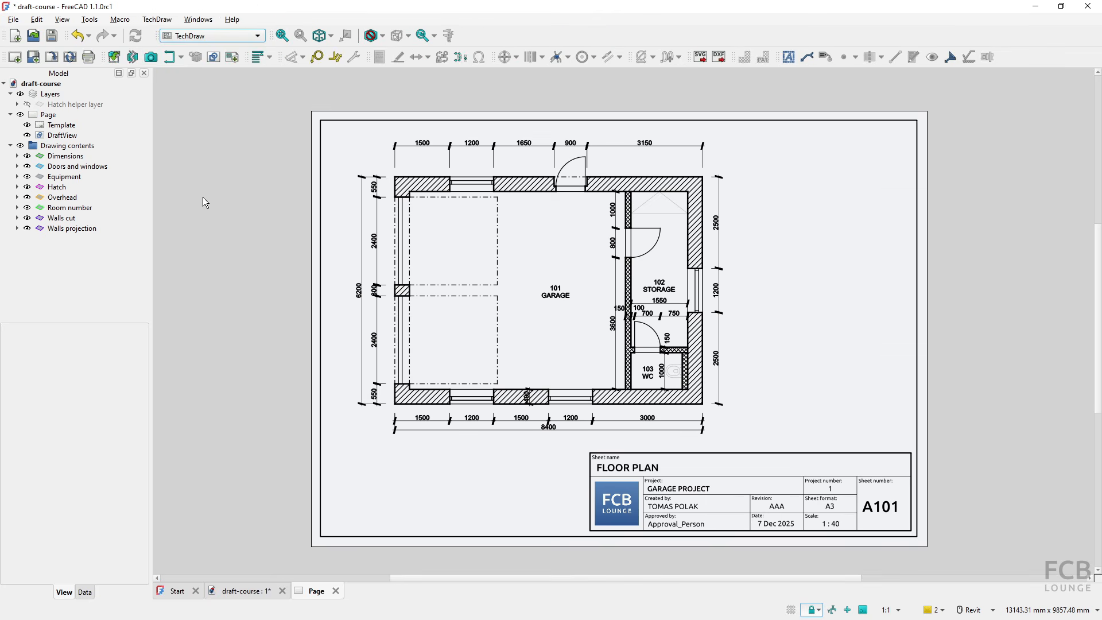
pyautogui.click(70, 58)
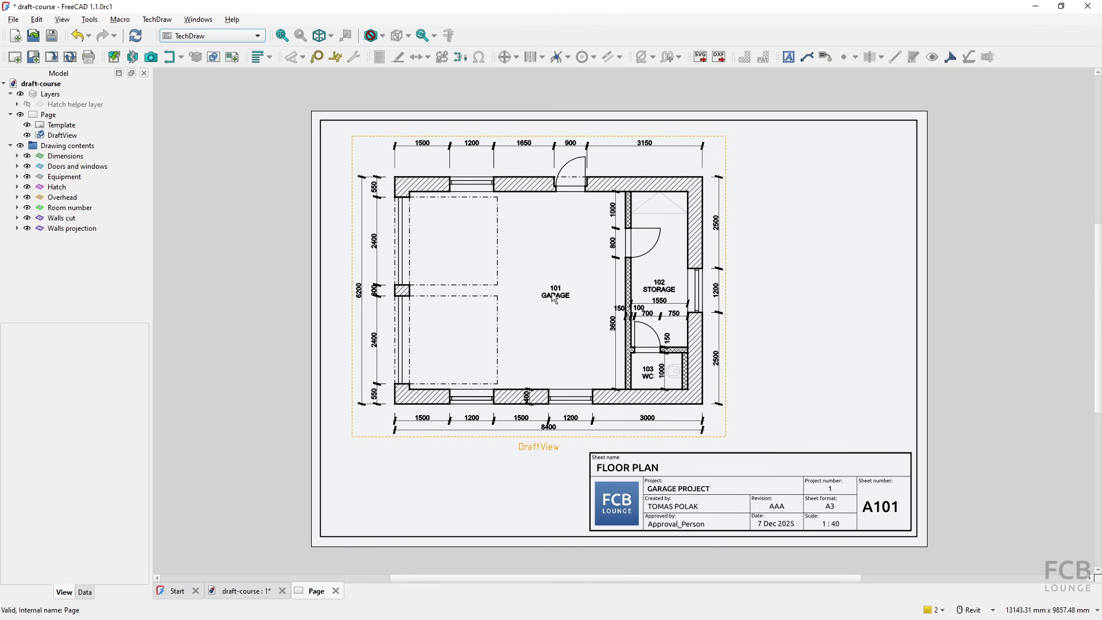
pyautogui.hotkey('alt', 'Tab')
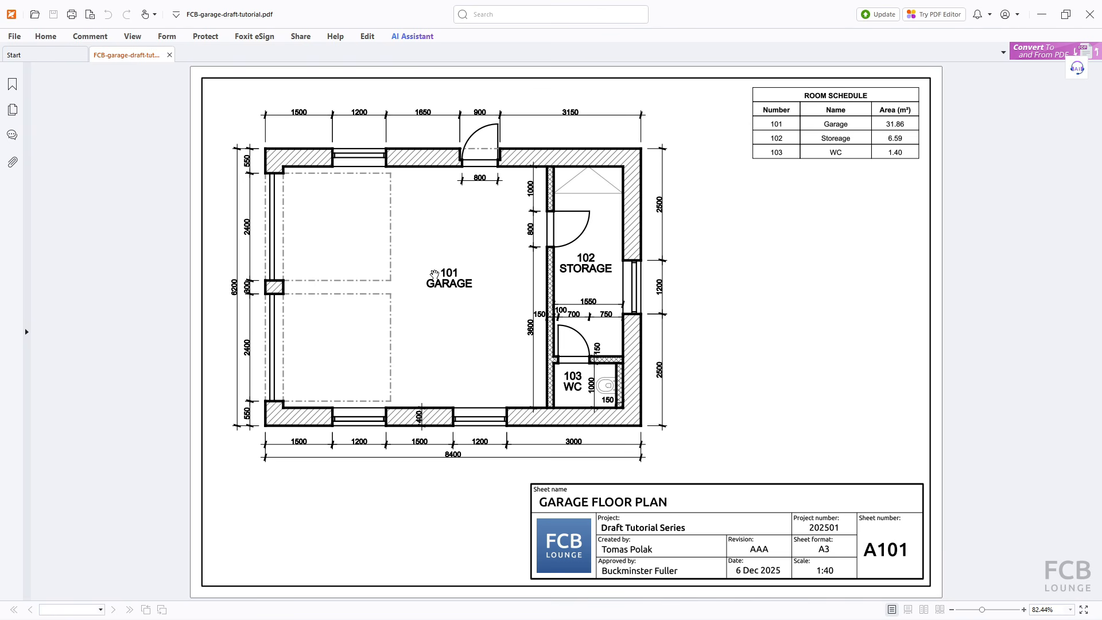
pyautogui.hotkey('alt', 'Tab')
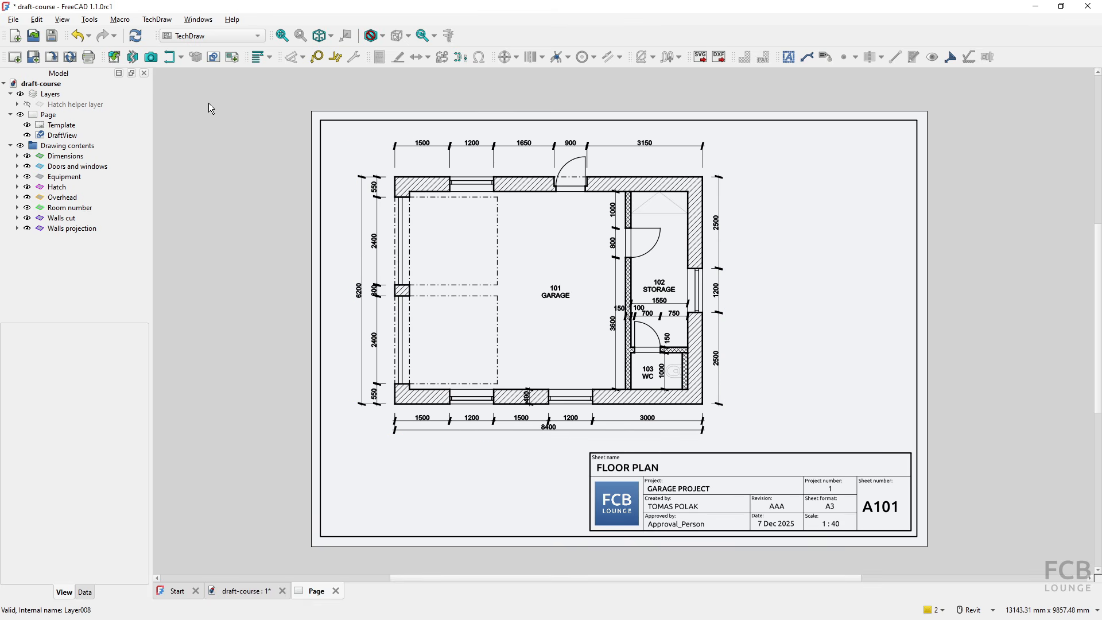
# - Create a new group named Drawing text in the Draft workbench
pyautogui.click(212, 36)
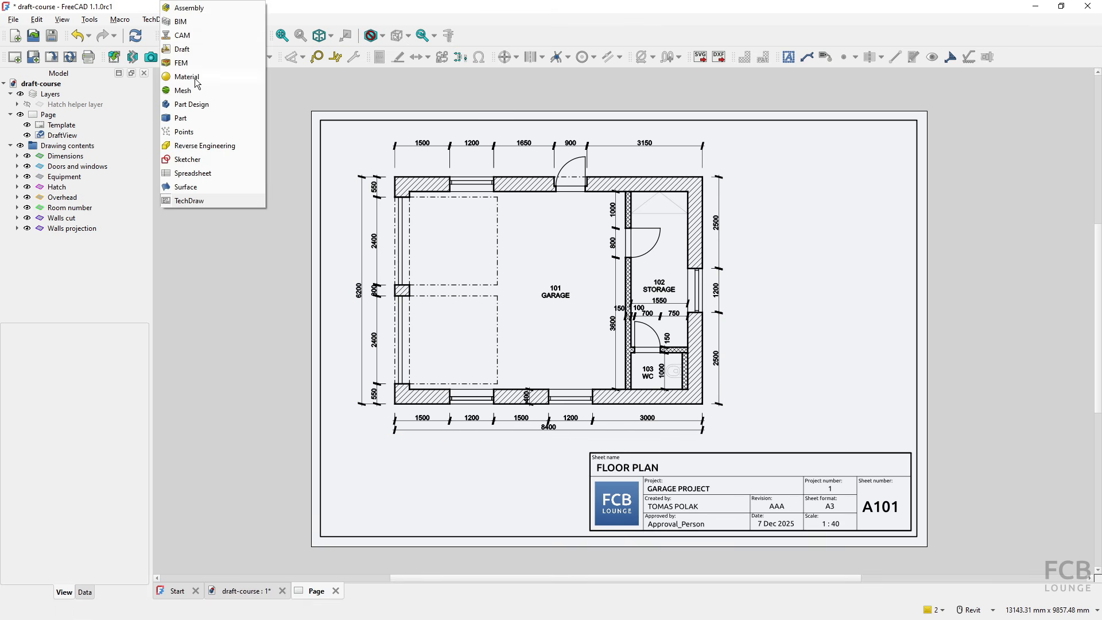
pyautogui.click(194, 47)
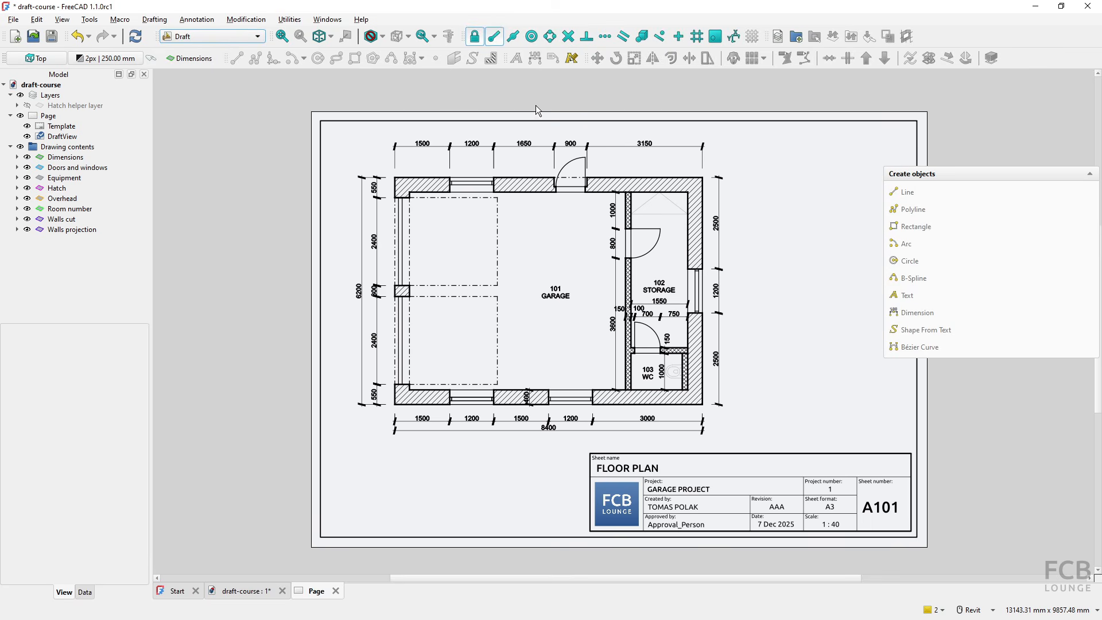
pyautogui.click(796, 37)
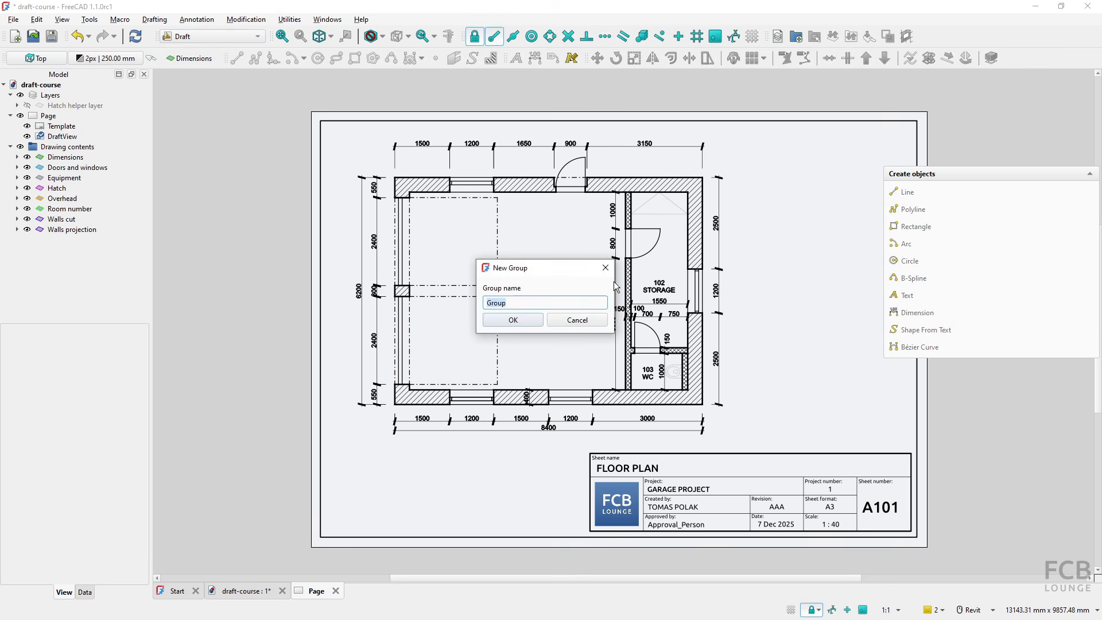
pyautogui.write('Drawing text')
pyautogui.press('Return')
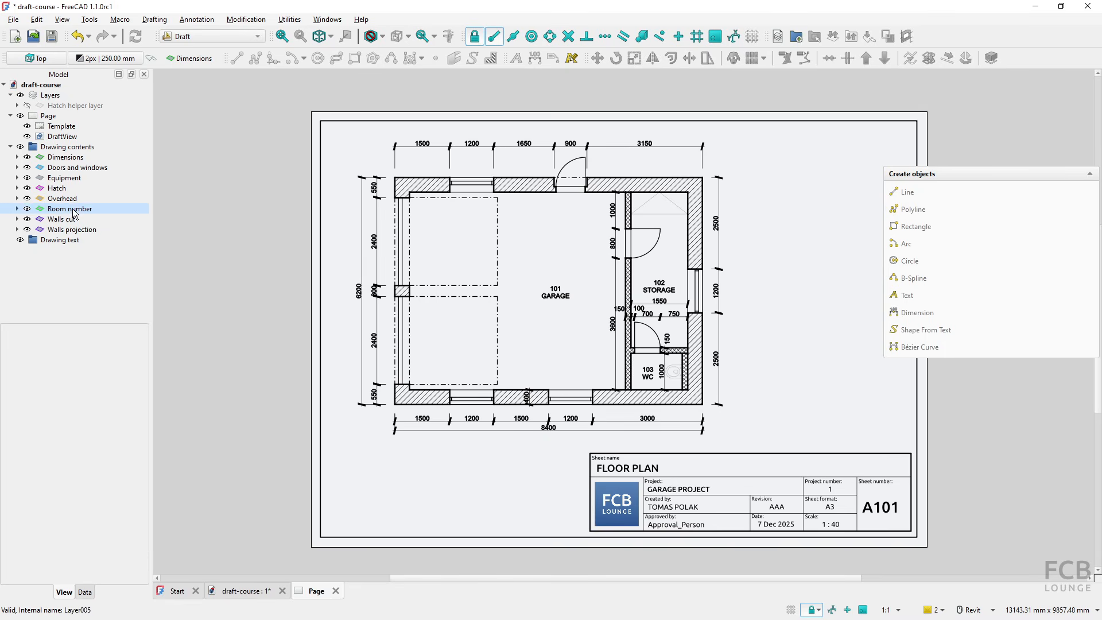
# - Move the Room number layer into the Drawing text group and check the result in the model view and on the page
pyautogui.click(62, 210)
pyautogui.moveTo(60, 212)
pyautogui.mouseDown()
pyautogui.moveTo(109, 217)
pyautogui.moveTo(93, 248)
pyautogui.mouseUp()
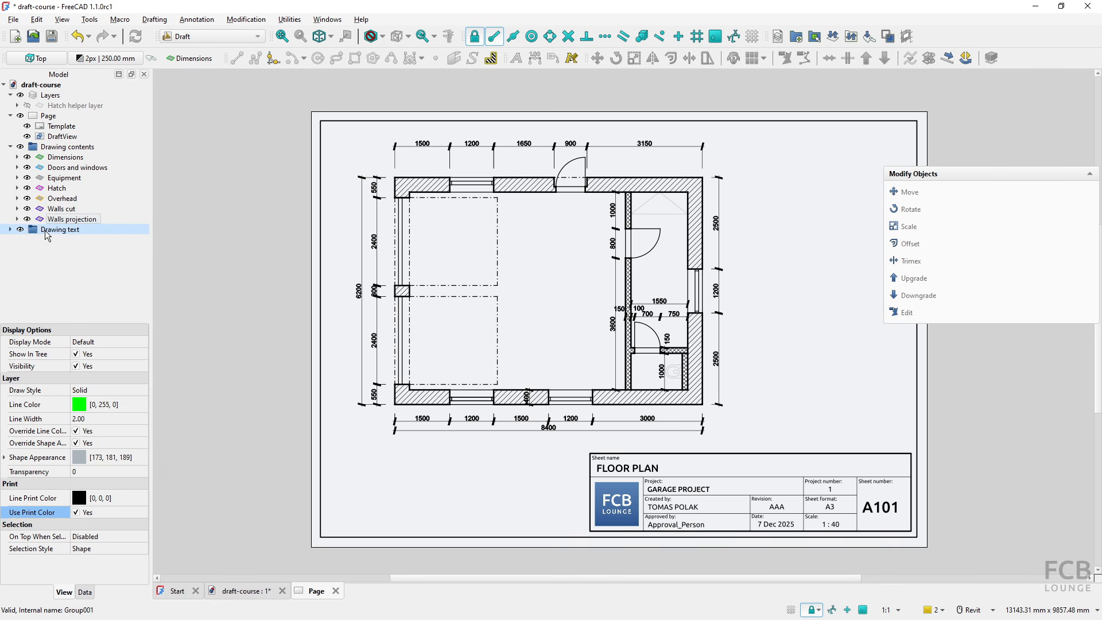
pyautogui.press('ctrl')
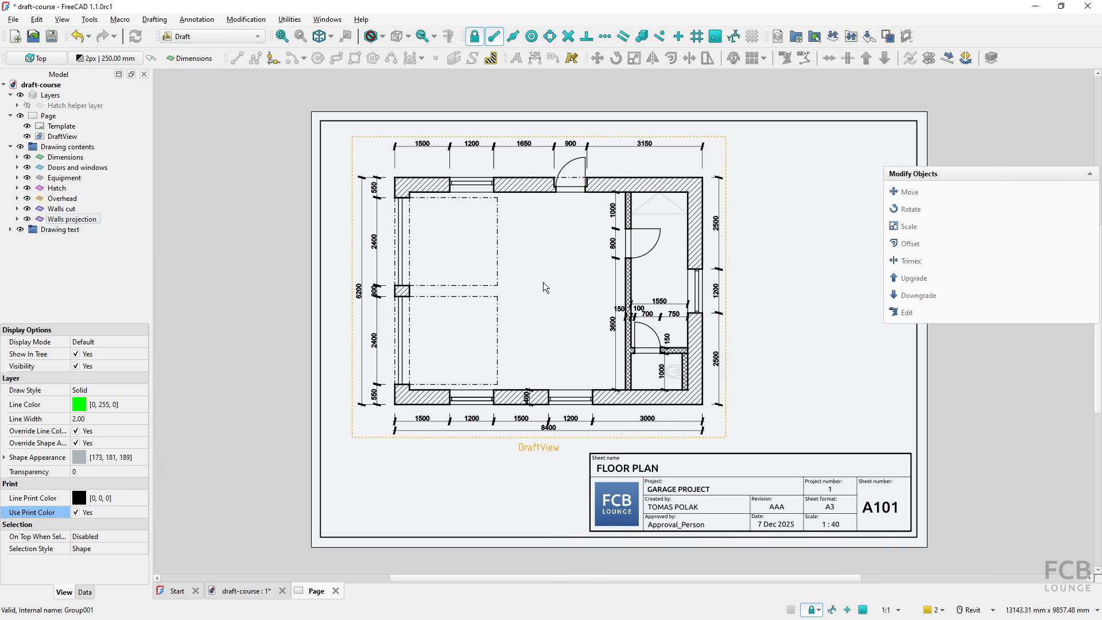
pyautogui.press('ctrl')
pyautogui.press('ctrl')
pyautogui.press('ctrl')
pyautogui.click(241, 591)
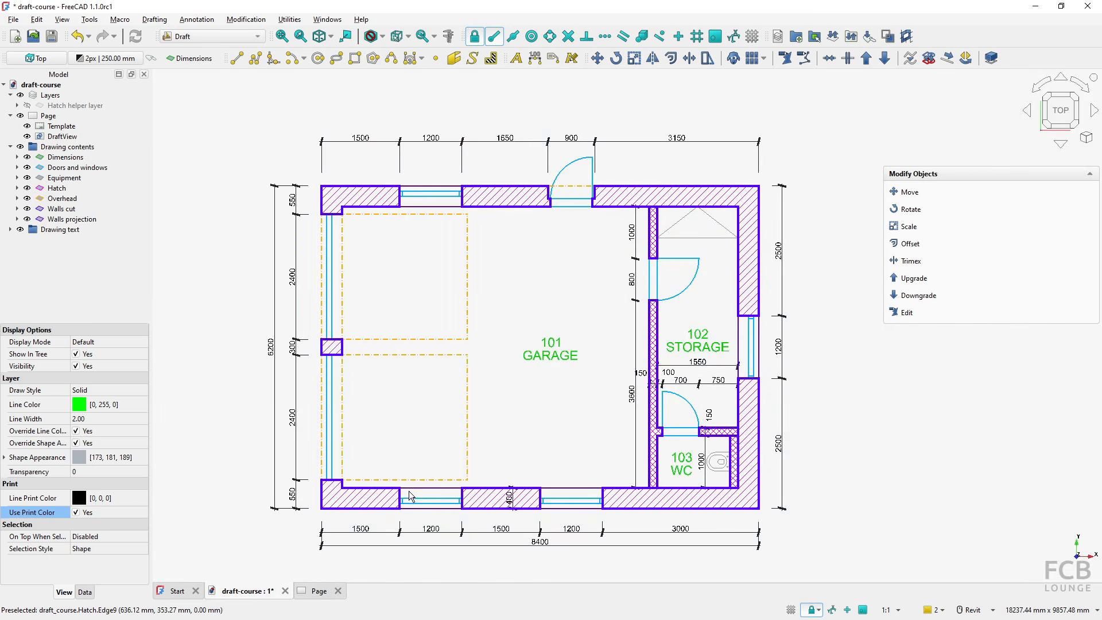
pyautogui.click(317, 591)
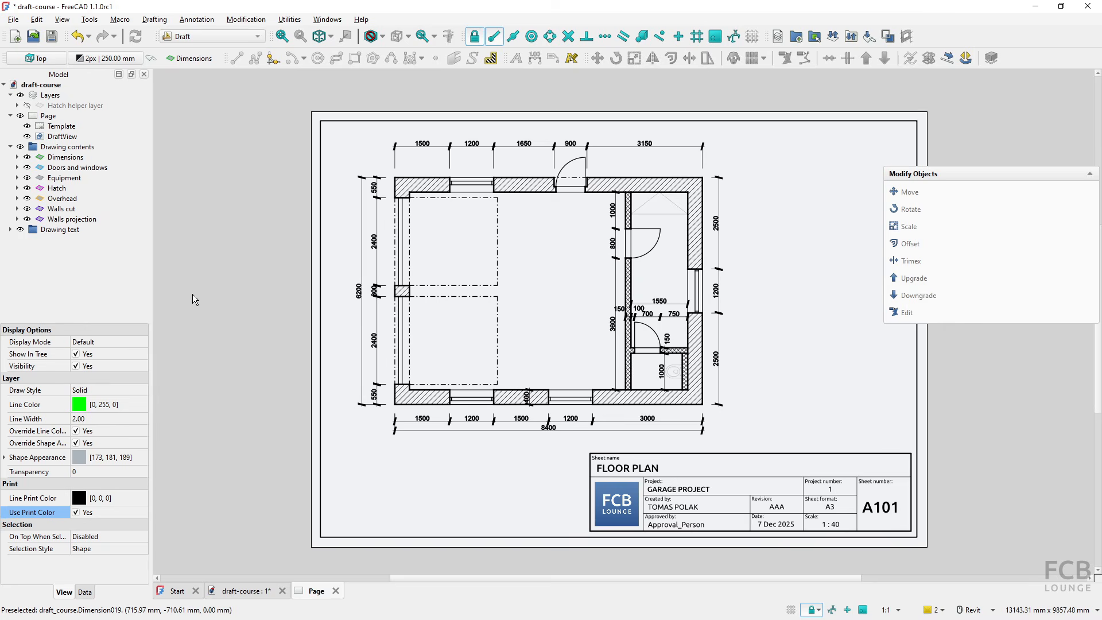
pyautogui.click(10, 146)
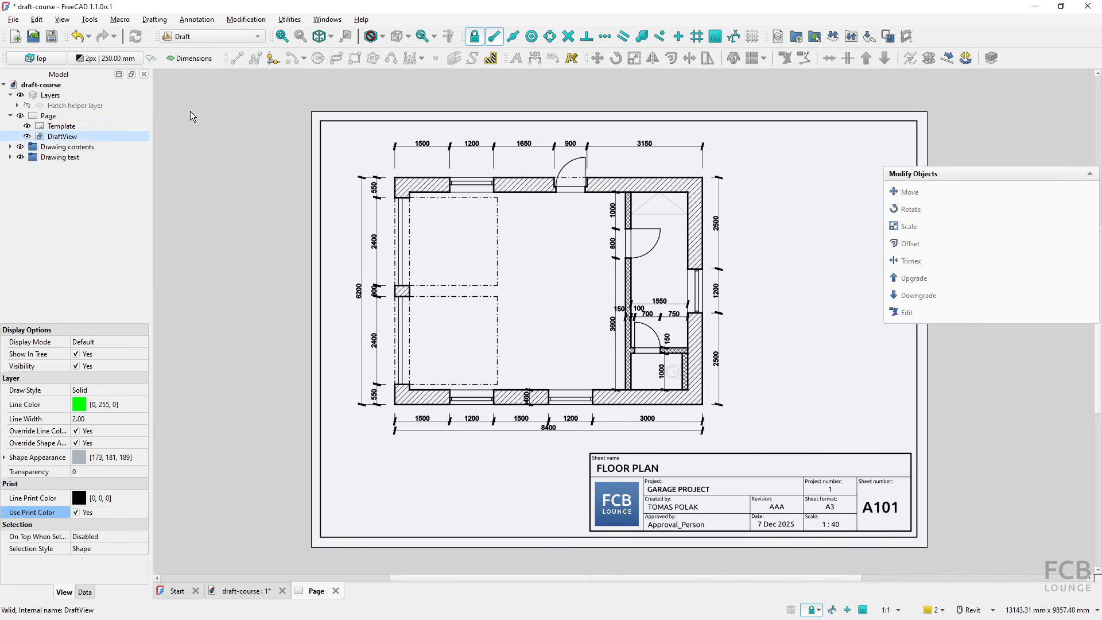
# - Insert a Draft view of the Drawing text group on the page in the TechDraw workbench
pyautogui.click(230, 39)
pyautogui.click(201, 199)
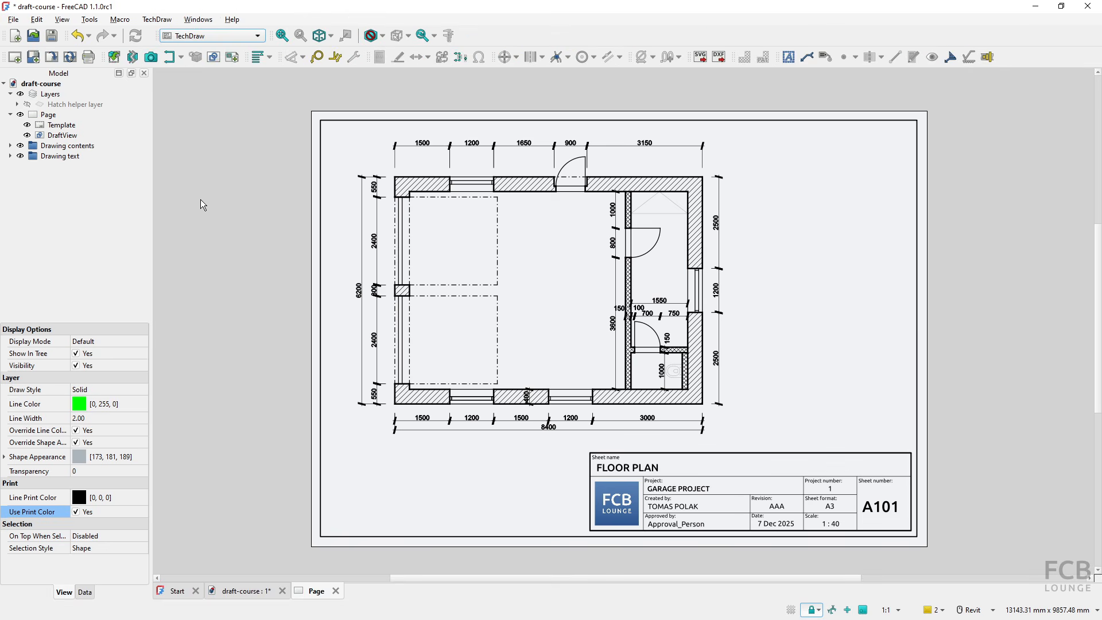
pyautogui.click(57, 156)
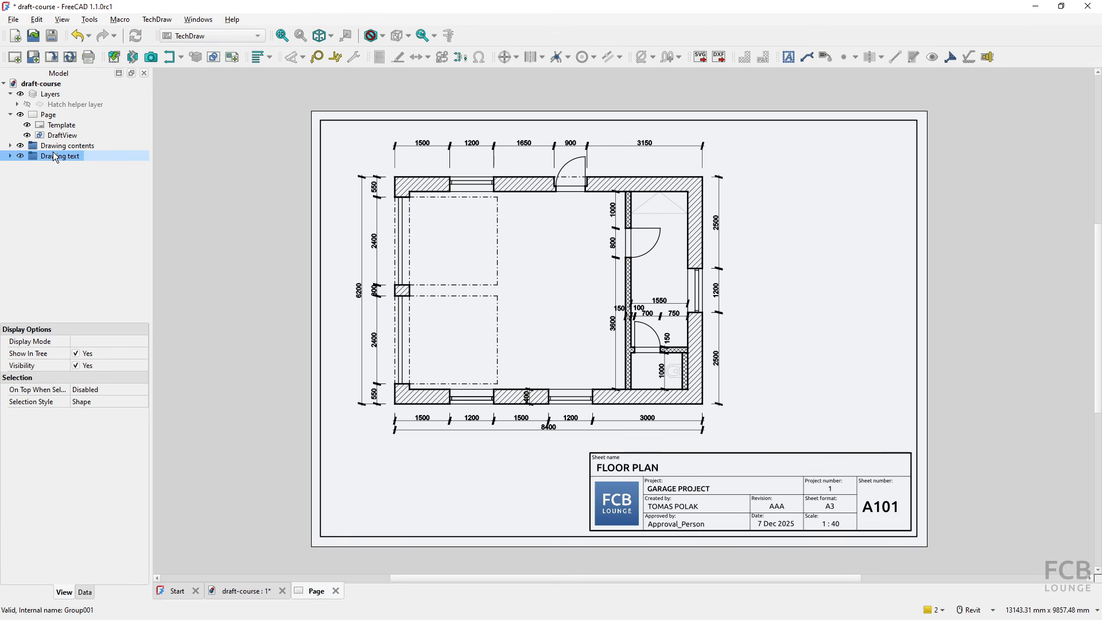
pyautogui.click(216, 64)
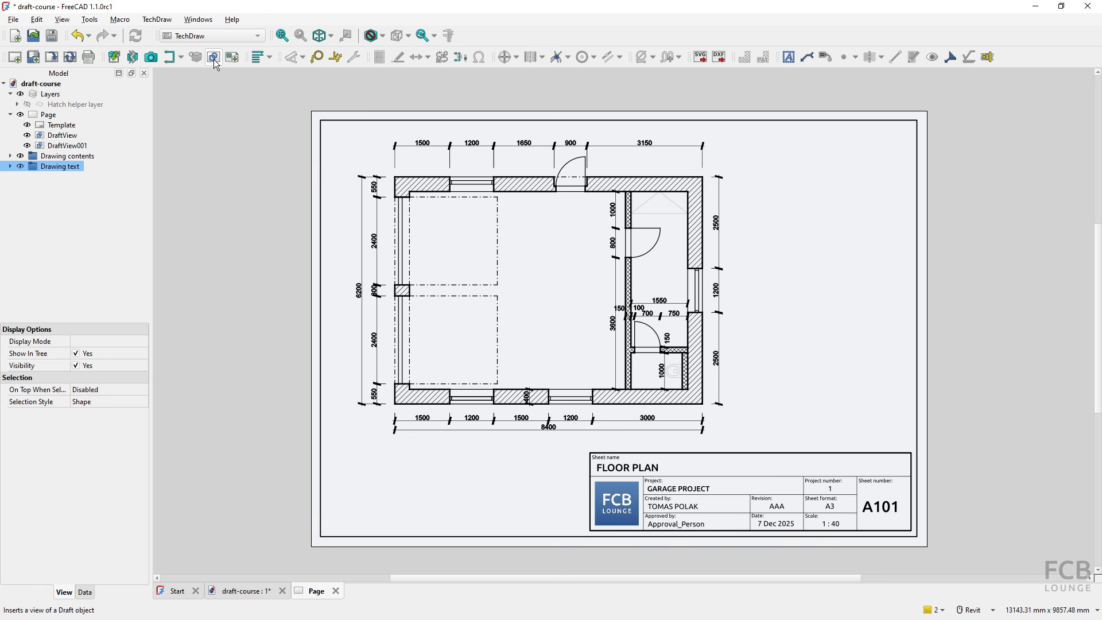
# - Rename the newly inserted Draft view as DraftView room numbers
pyautogui.press('ctrl')
pyautogui.click(71, 147)
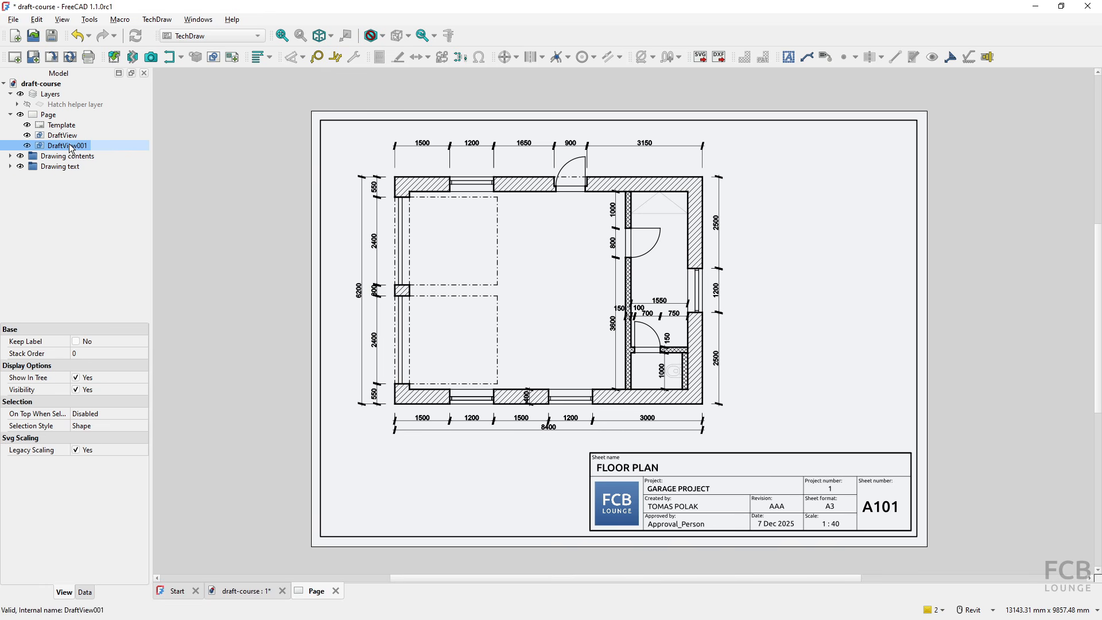
pyautogui.click(71, 146)
pyautogui.write('room numbers')
pyautogui.press('Return')
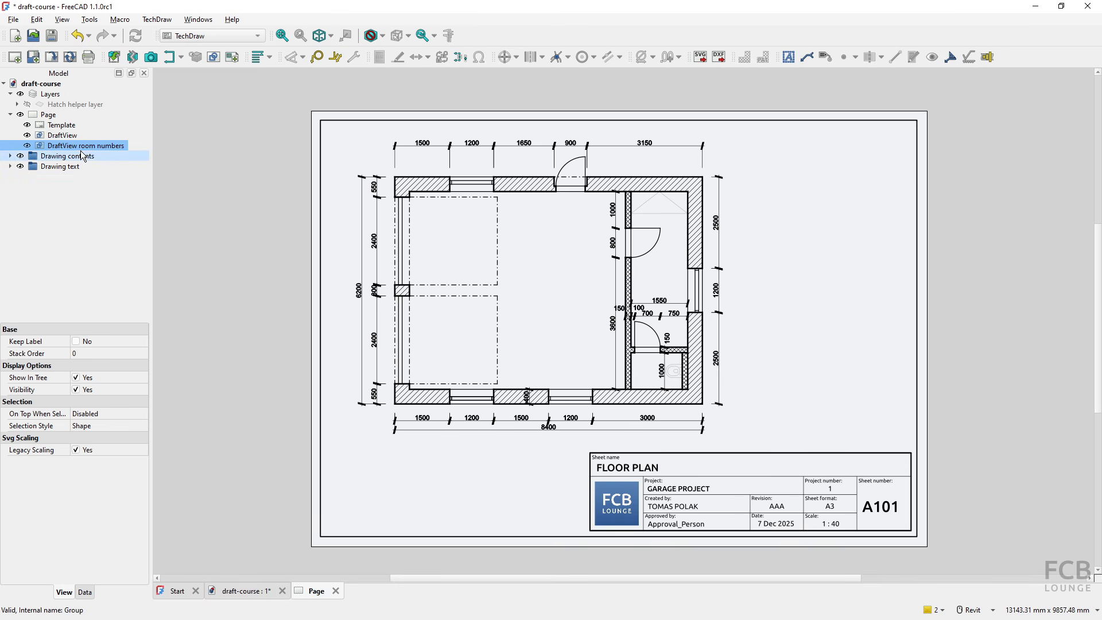
# - Set the scale of the room numbers view with the expression 1/40
pyautogui.click(84, 593)
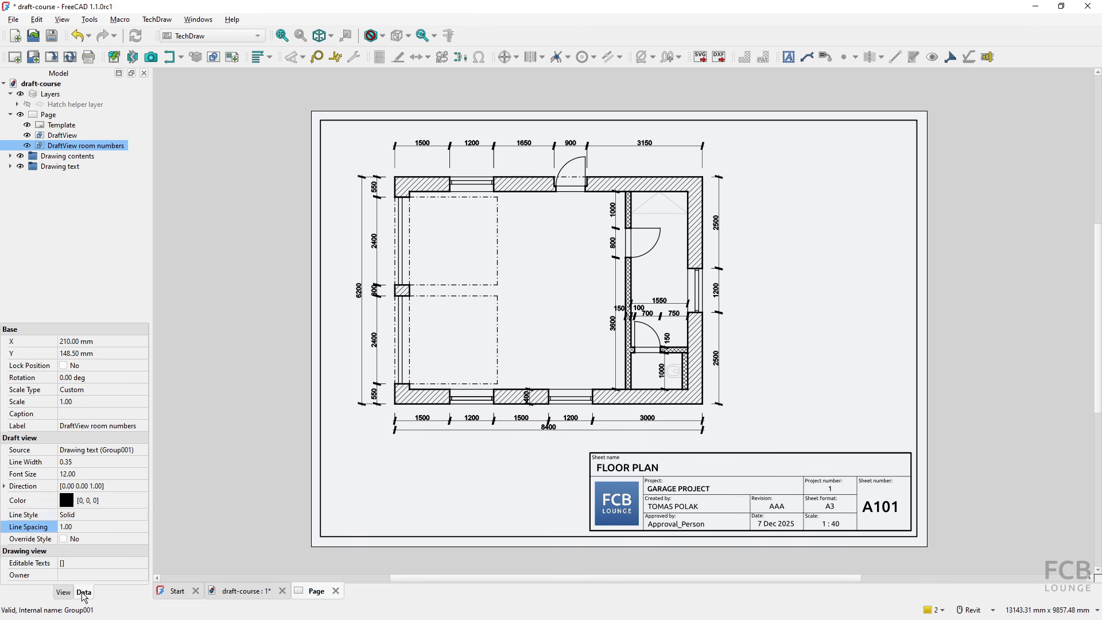
pyautogui.click(116, 406)
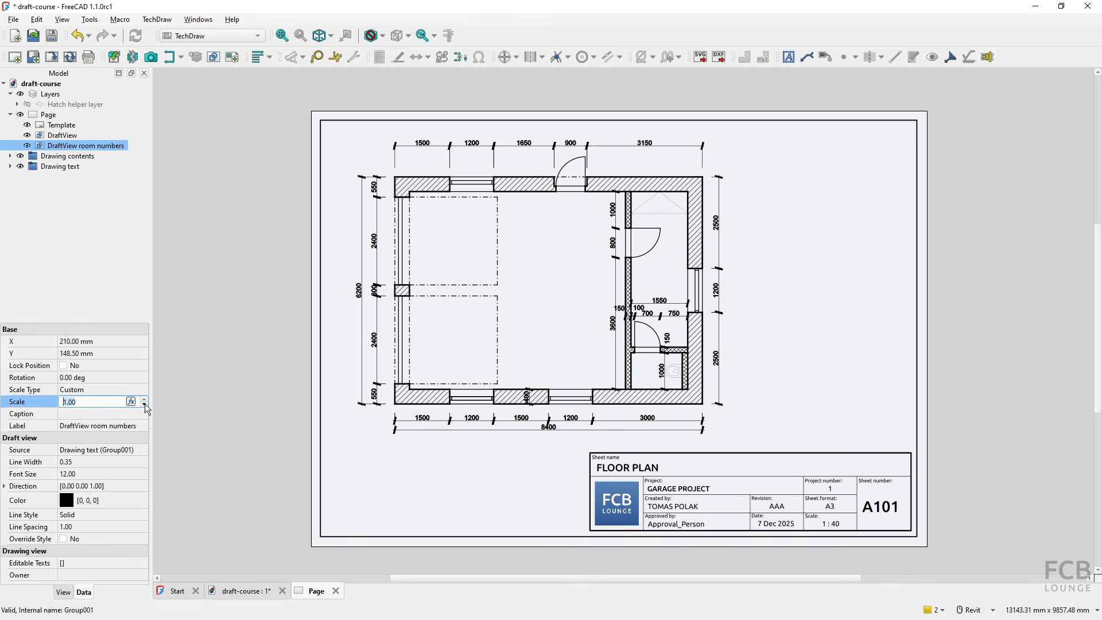
pyautogui.click(143, 402)
pyautogui.write('1/47')
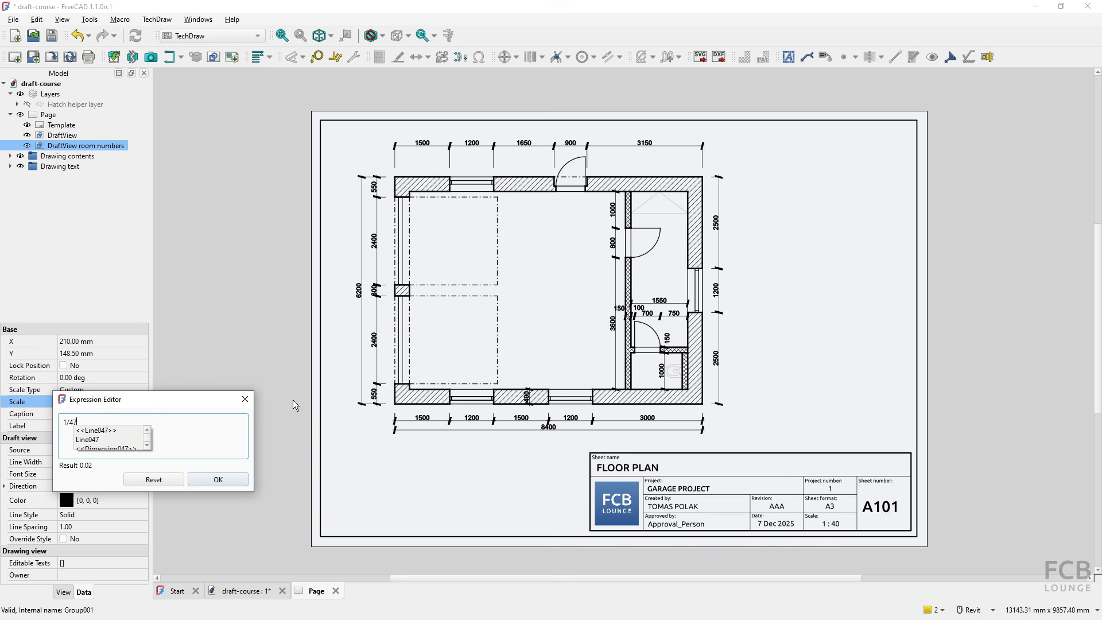
pyautogui.press('BackSpace')
pyautogui.write('0')
pyautogui.click(214, 482)
pyautogui.click(228, 420)
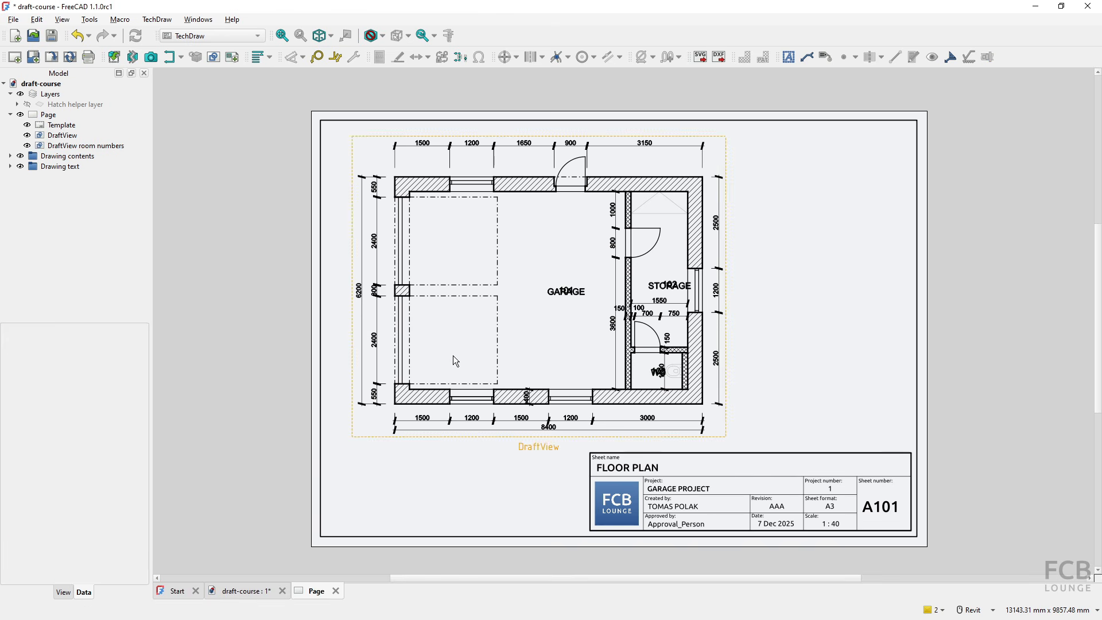
# - Reposition the room numbers view over the floor plan at about X 202 mm, Y 150 mm, and set its font size to 14
pyautogui.press('ctrl')
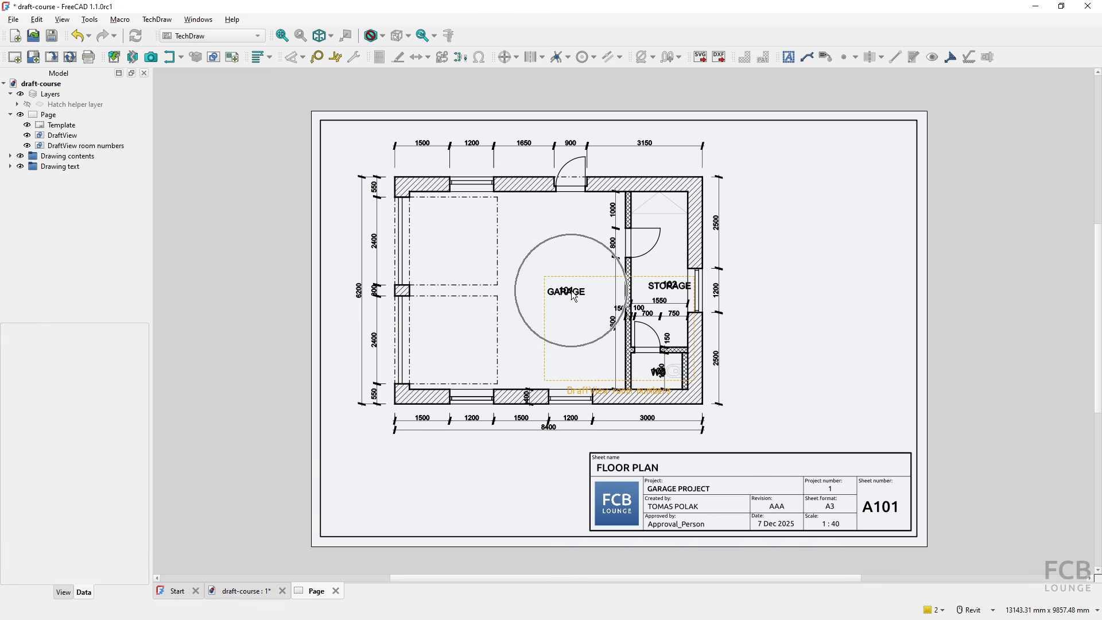
pyautogui.moveTo(606, 390); pyautogui.dragTo(591, 388)
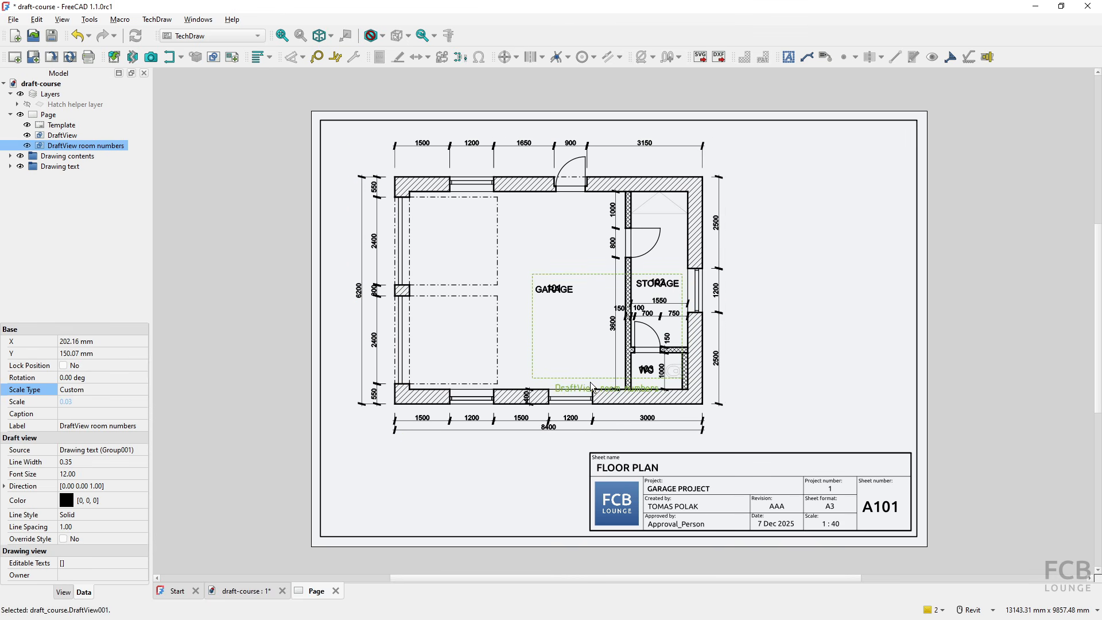
pyautogui.click(100, 473)
pyautogui.write('150')
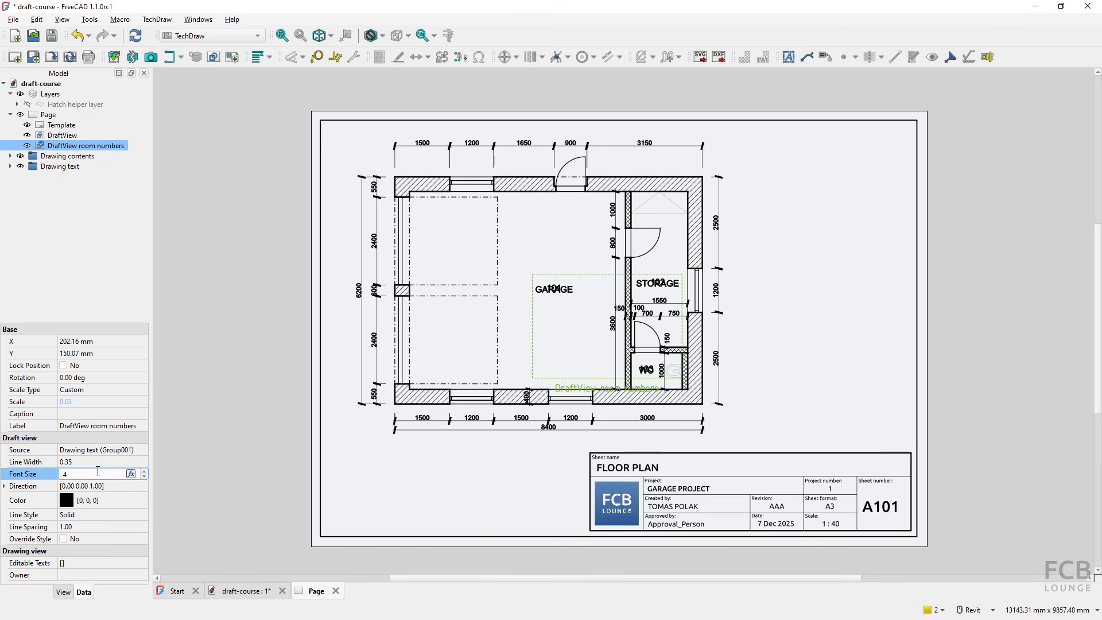
pyautogui.press('BackSpace')
pyautogui.write('14')
pyautogui.press('Return')
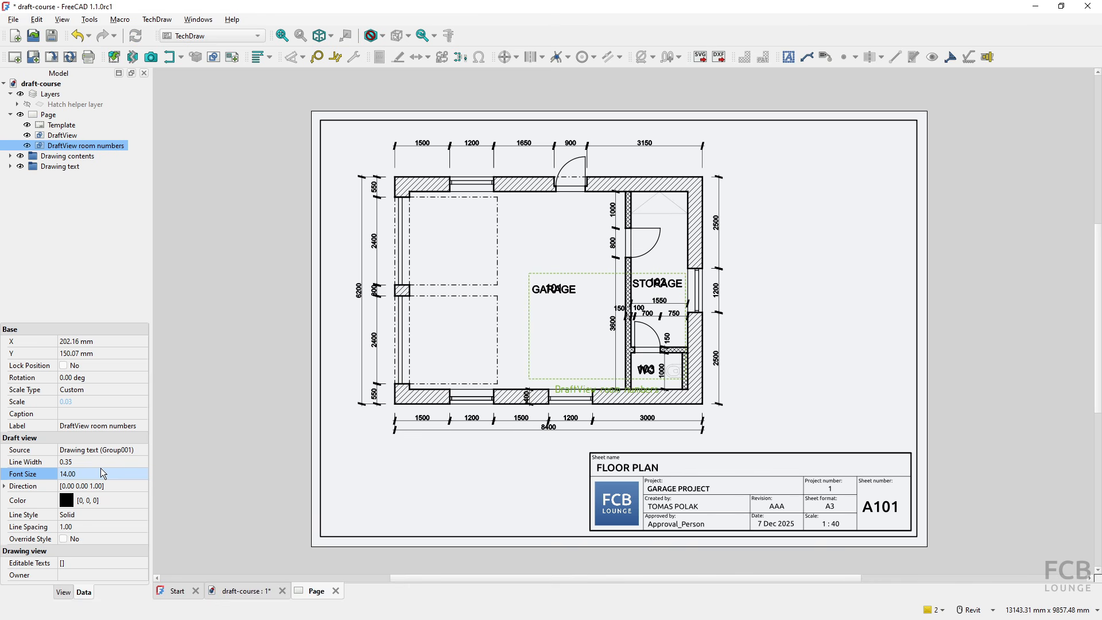
# - Try line spacings of 5, 6 and 7 for the room numbers view and settle on 8
pyautogui.click(91, 526)
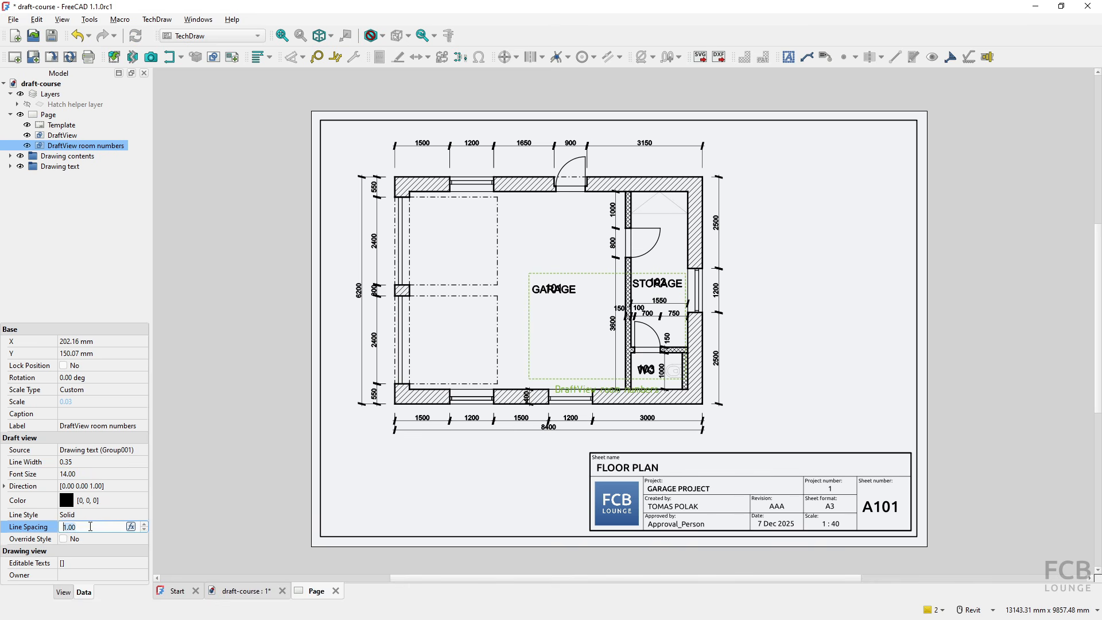
pyautogui.write('5')
pyautogui.press('Return')
pyautogui.click(89, 525)
pyautogui.write('6')
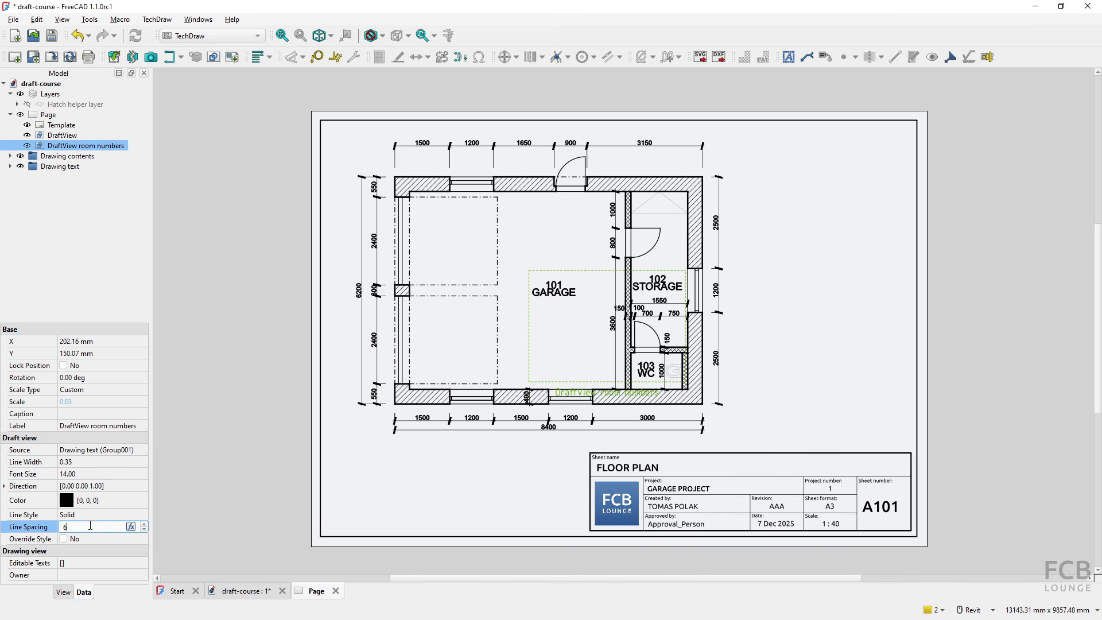
pyautogui.press('Return')
pyautogui.click(90, 526)
pyautogui.write('8')
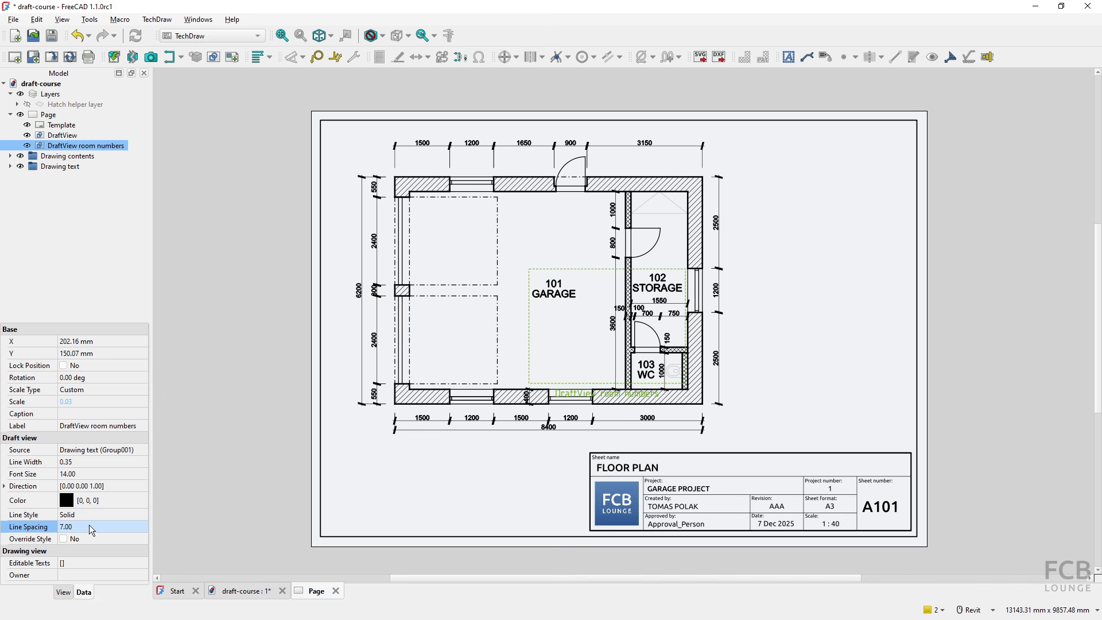
pyautogui.press('Return')
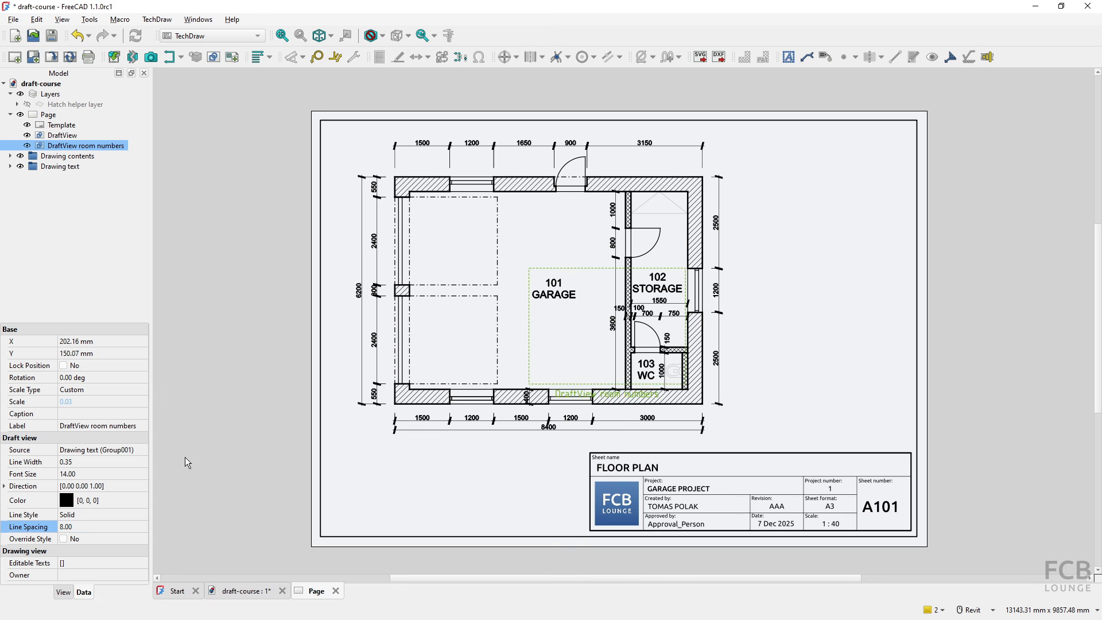
pyautogui.click(769, 291)
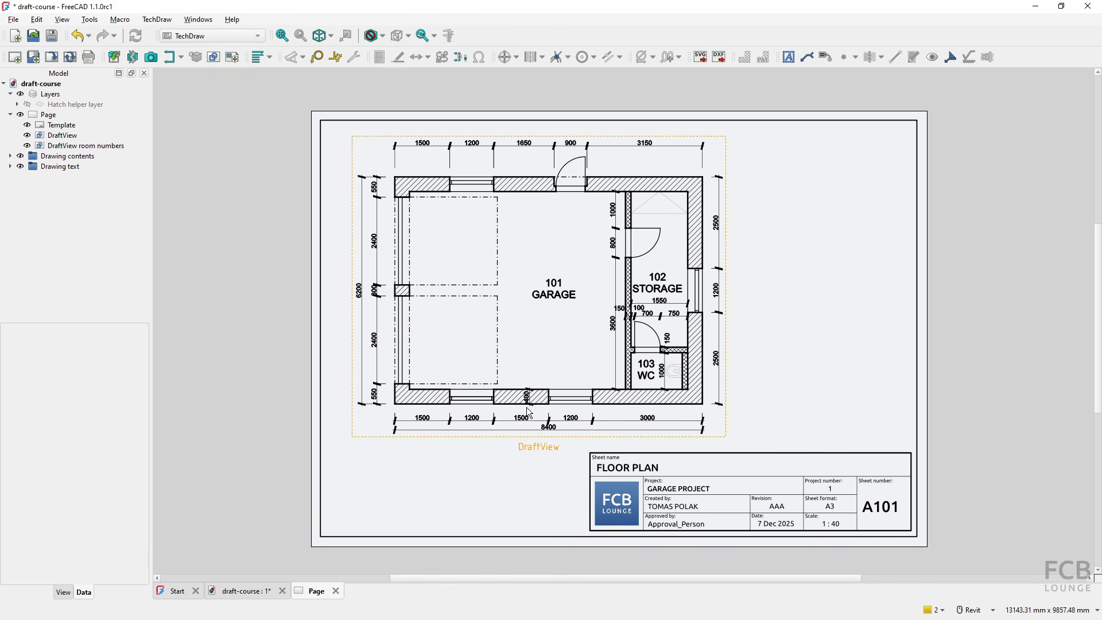
# - Turn off Use Print Color for the Hatch layer in Drawing contents and refresh the sheet's views
pyautogui.scroll(10, 529, 405)
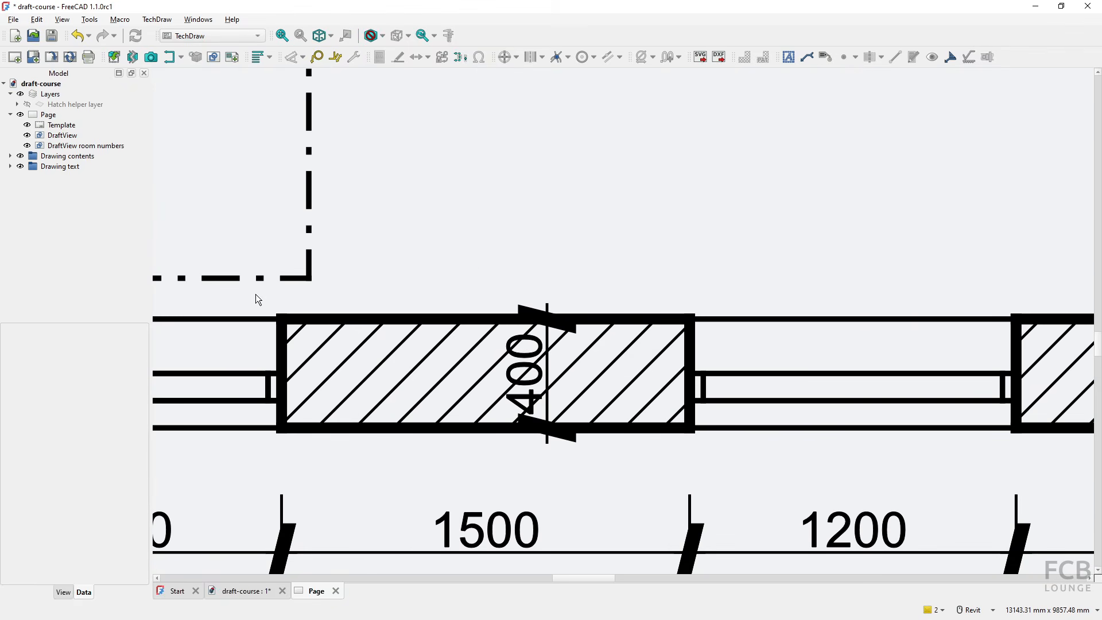
pyautogui.click(11, 157)
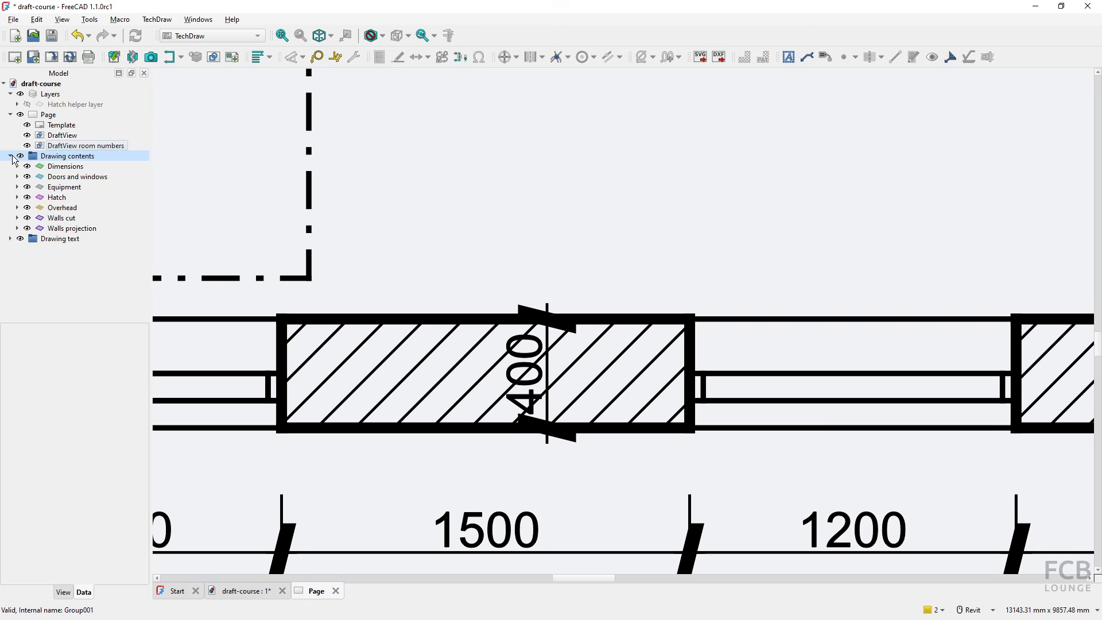
pyautogui.click(49, 198)
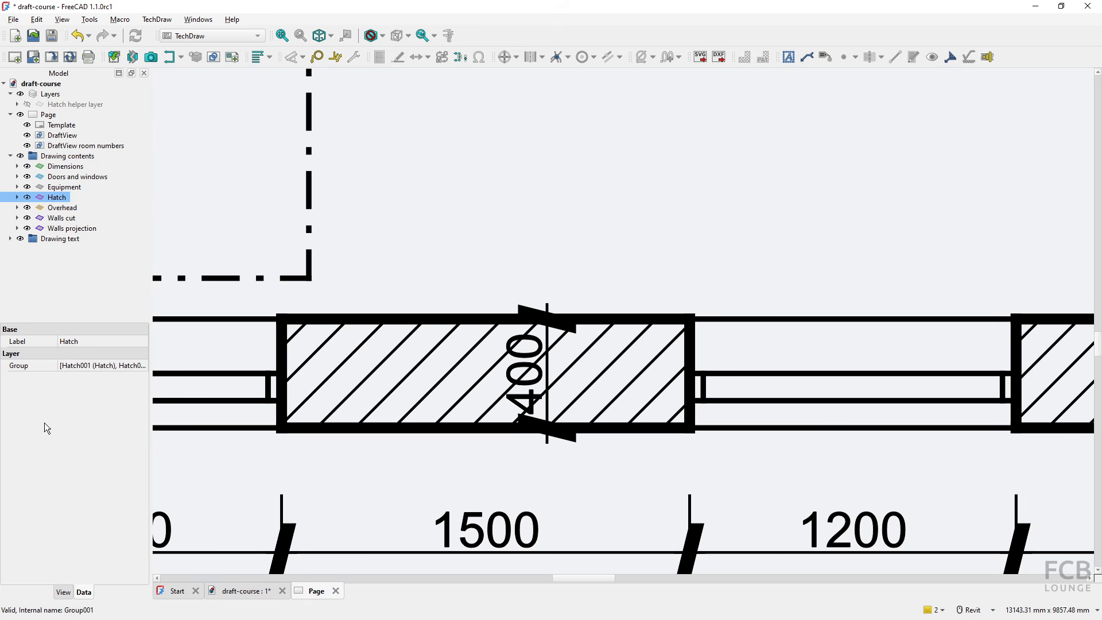
pyautogui.click(64, 593)
pyautogui.click(77, 514)
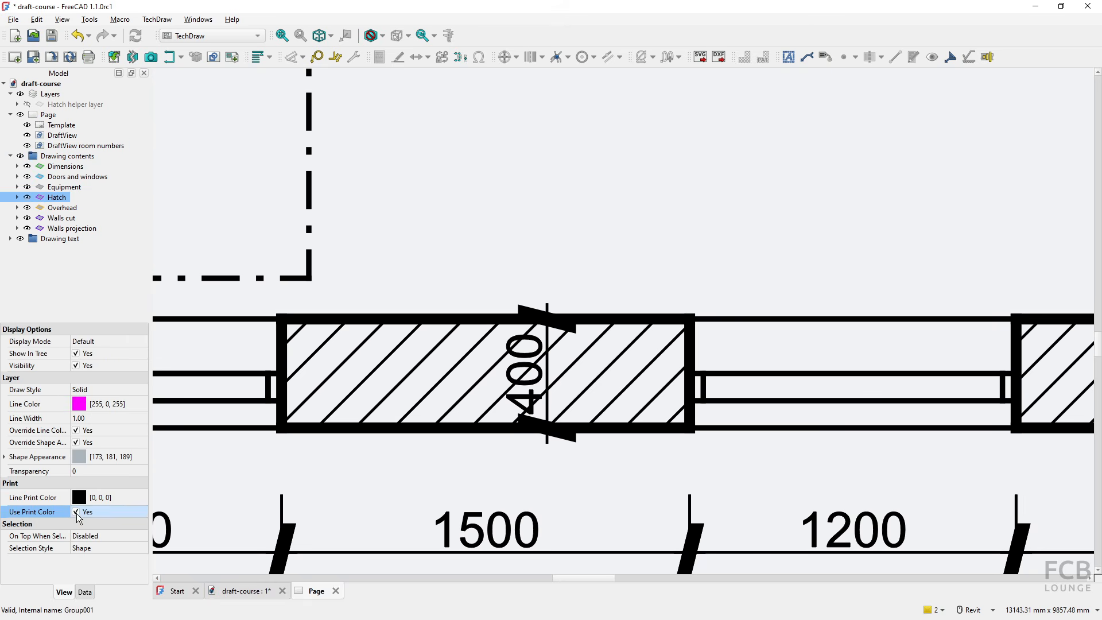
pyautogui.click(380, 282)
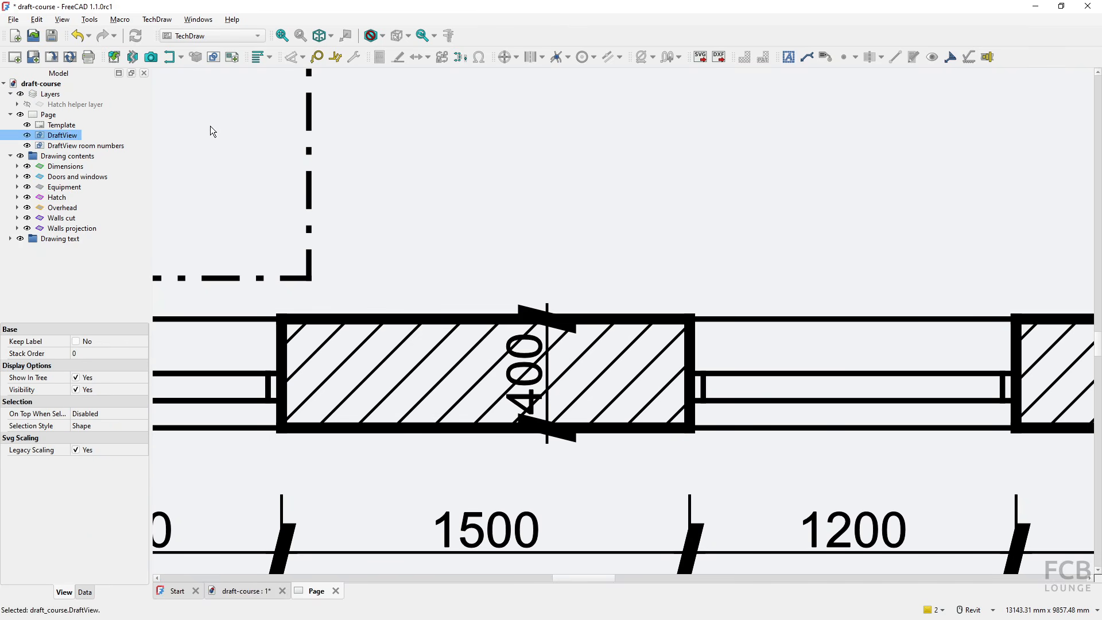
pyautogui.click(70, 57)
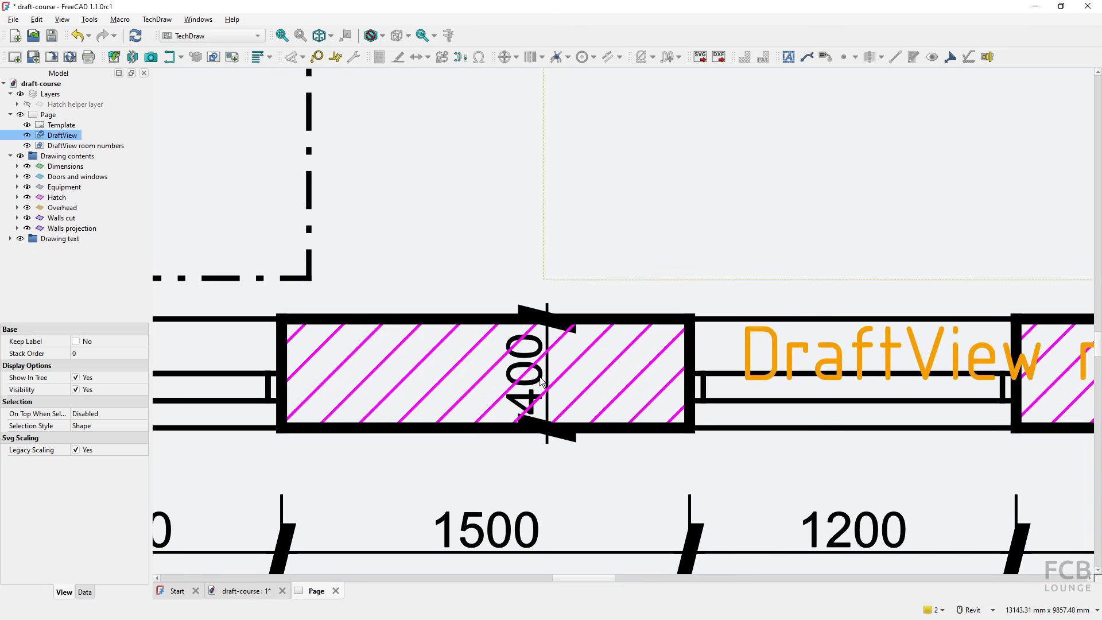
pyautogui.click(136, 35)
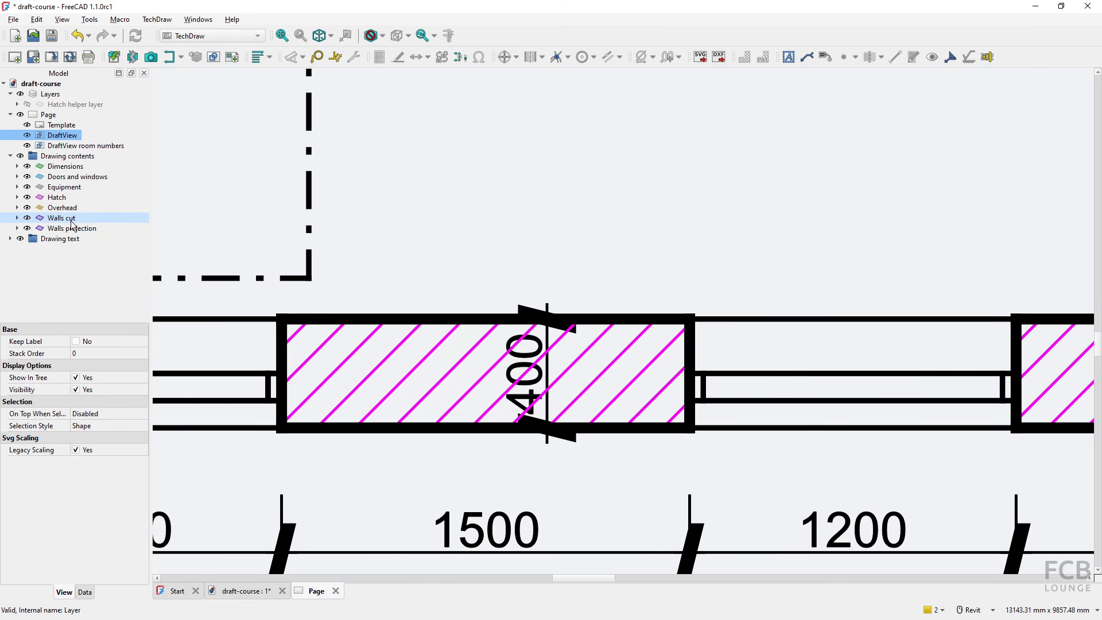
# - Reorder the Drawing contents group, placing the Dimensions layer right after Walls cut and the Hatch layer first
pyautogui.press('ctrl')
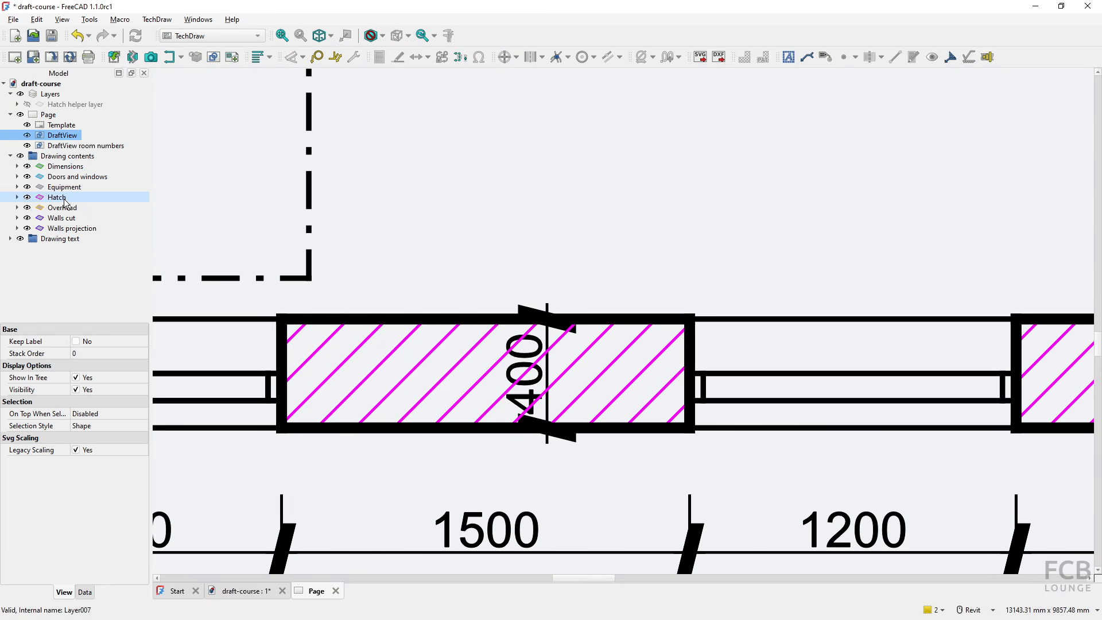
pyautogui.press('ctrl')
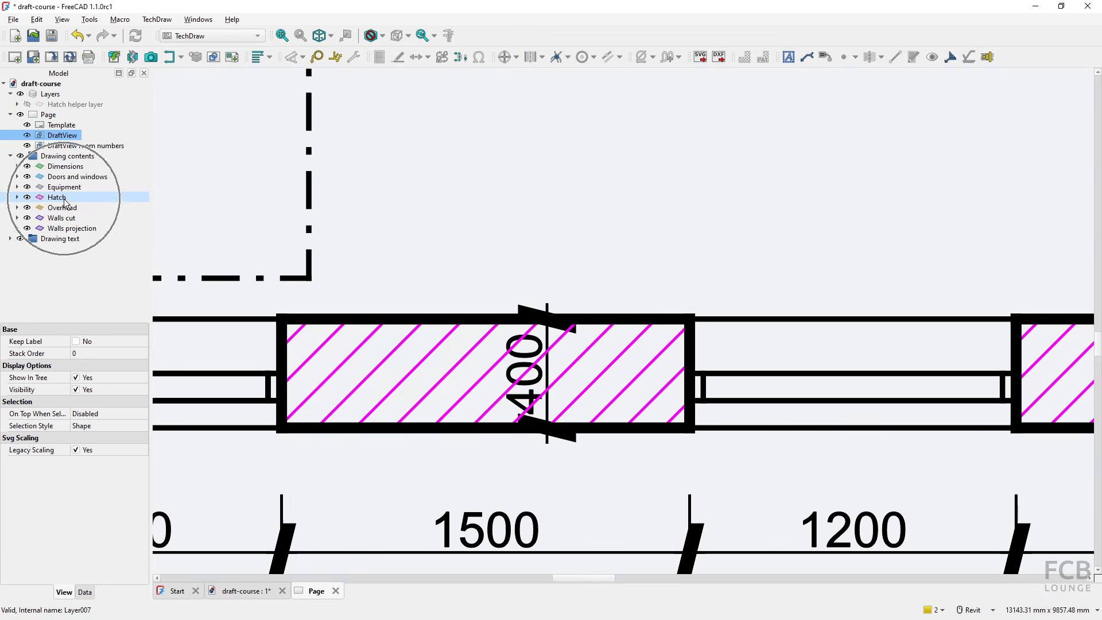
pyautogui.click(54, 168)
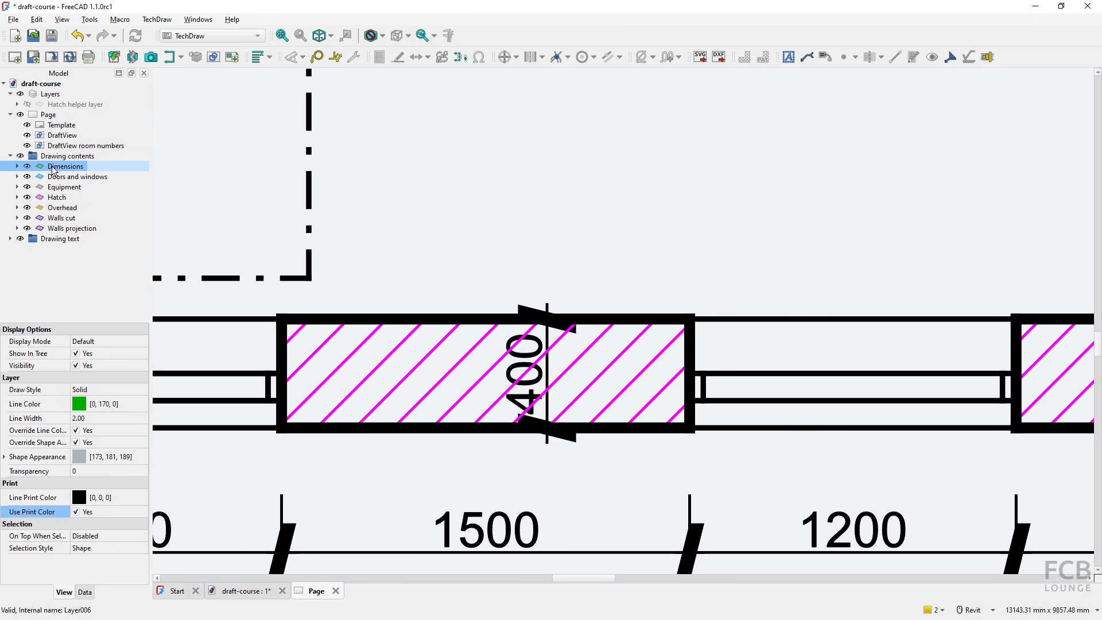
pyautogui.moveTo(67, 171); pyautogui.dragTo(74, 226)
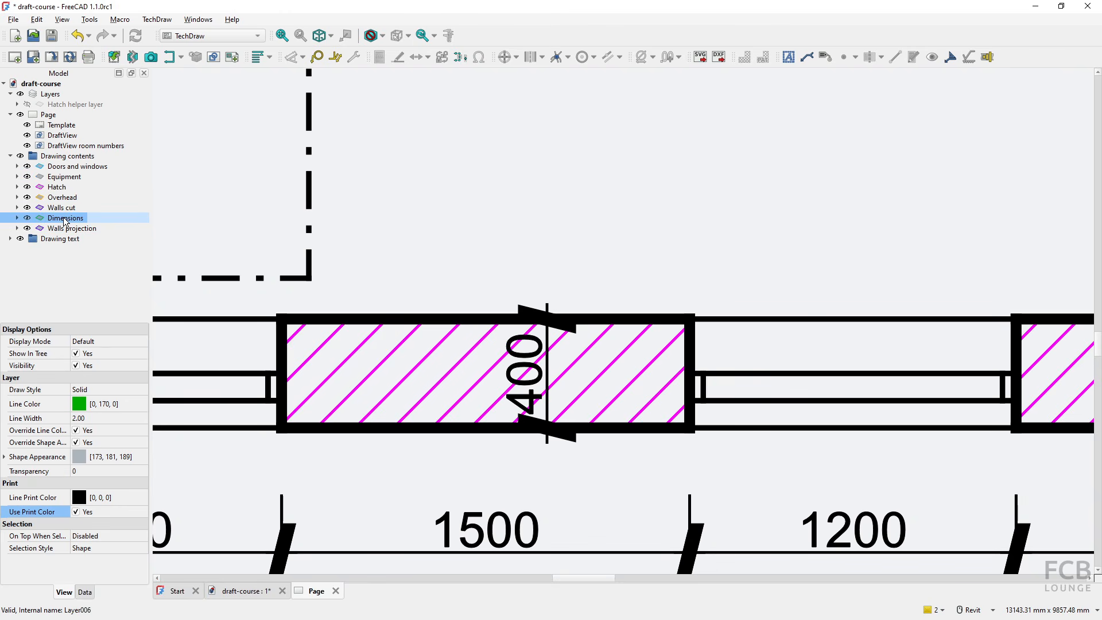
pyautogui.click(65, 221)
pyautogui.press('ctrl')
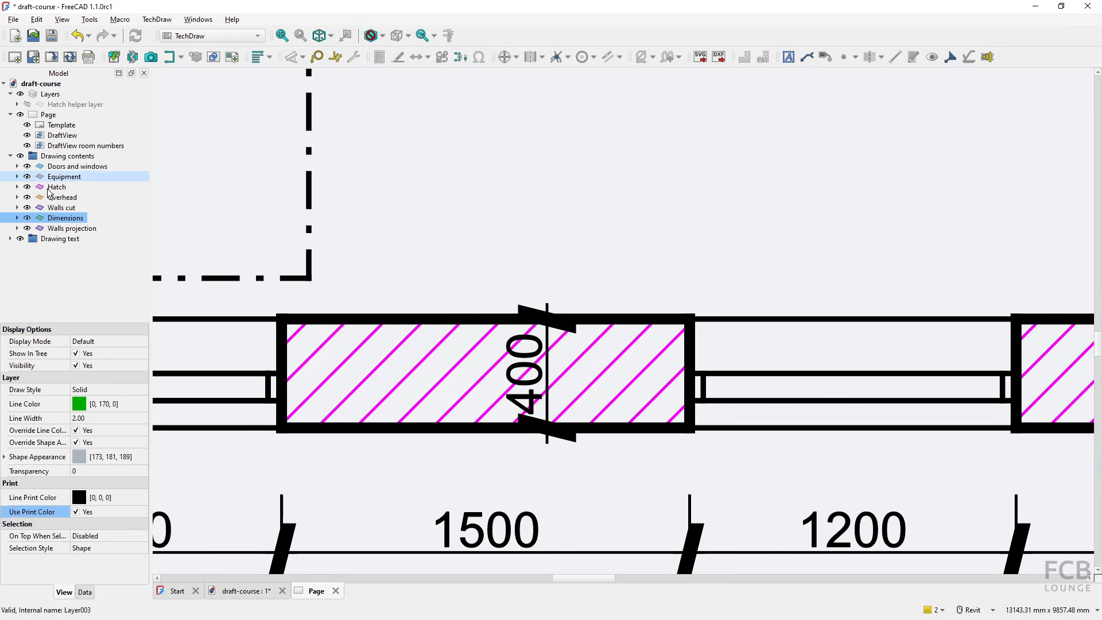
pyautogui.moveTo(59, 192); pyautogui.dragTo(77, 166)
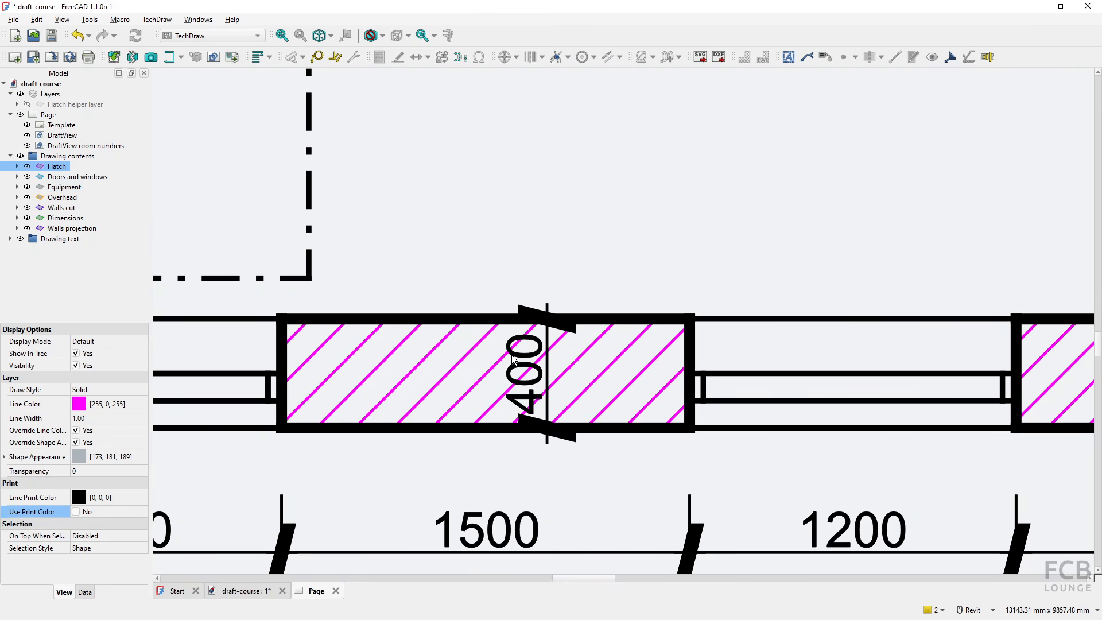
# - Turn Use Print Color back on for the Hatch layer, refresh the sheet and collapse the Drawing contents group
pyautogui.scroll(-5, 515, 357)
pyautogui.scroll(-6, 516, 358)
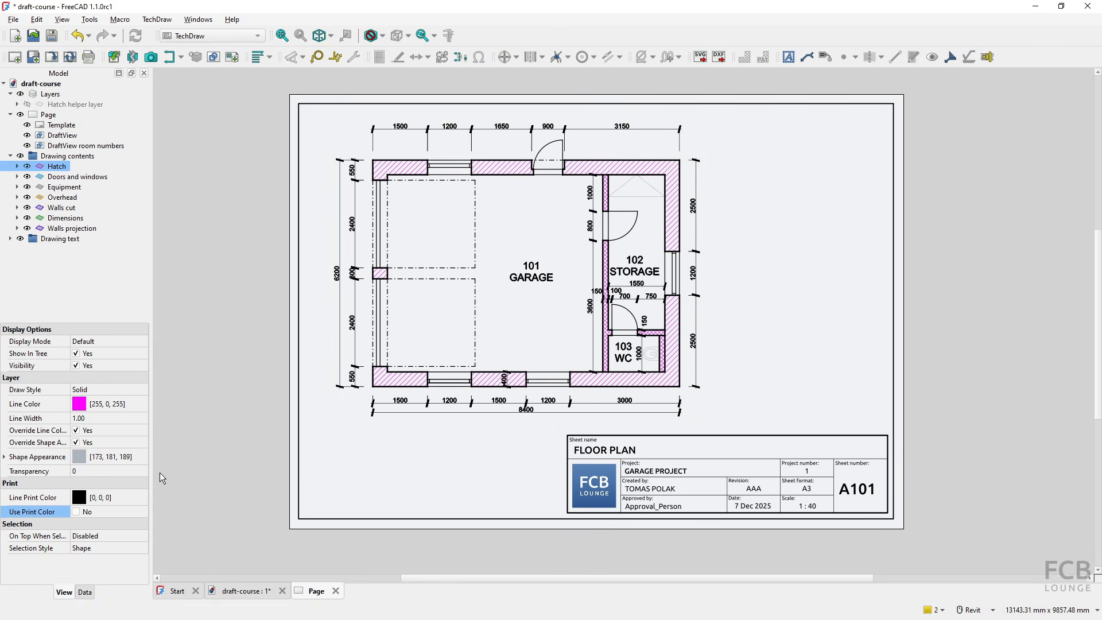
pyautogui.click(75, 512)
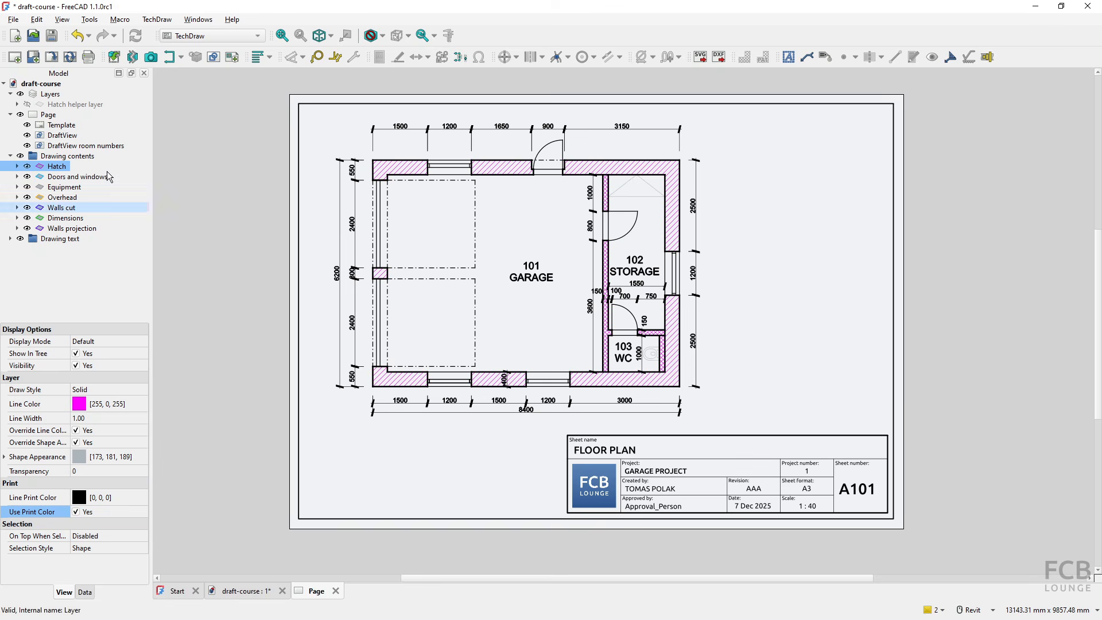
pyautogui.click(69, 57)
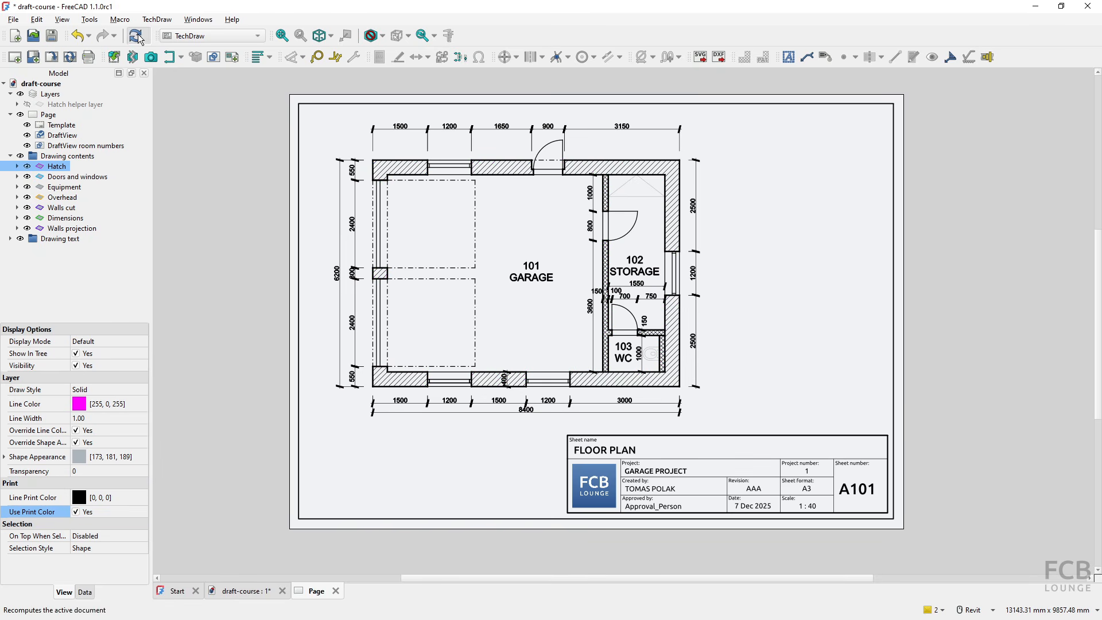
pyautogui.click(11, 157)
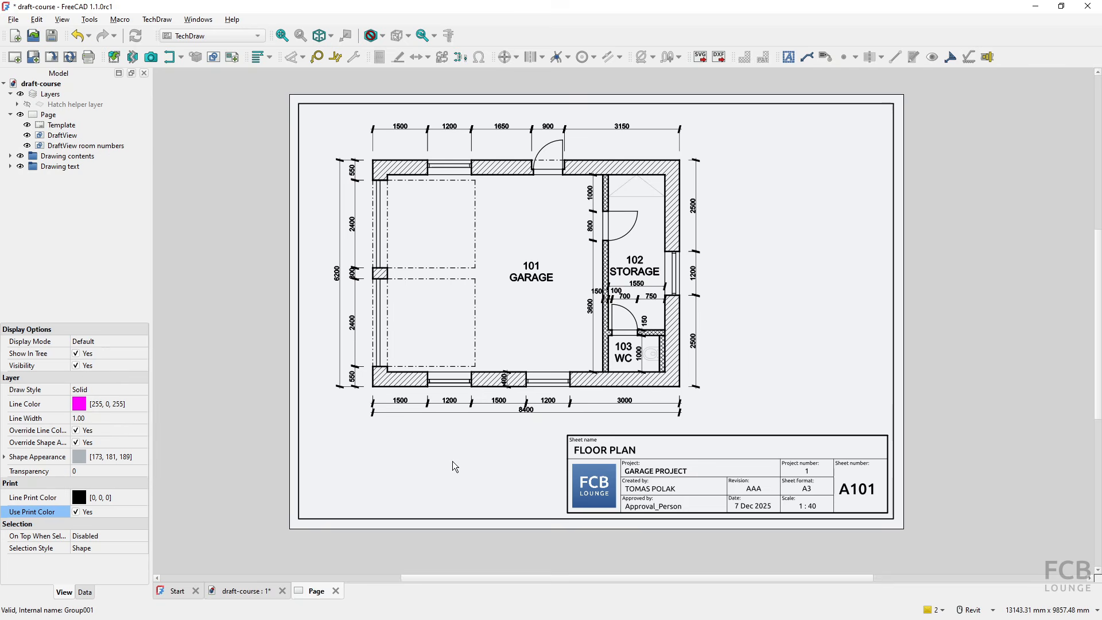
# - Export the floor plan page as draft-course_Page__AAA.pdf into the Documents folder
pyautogui.click(13, 20)
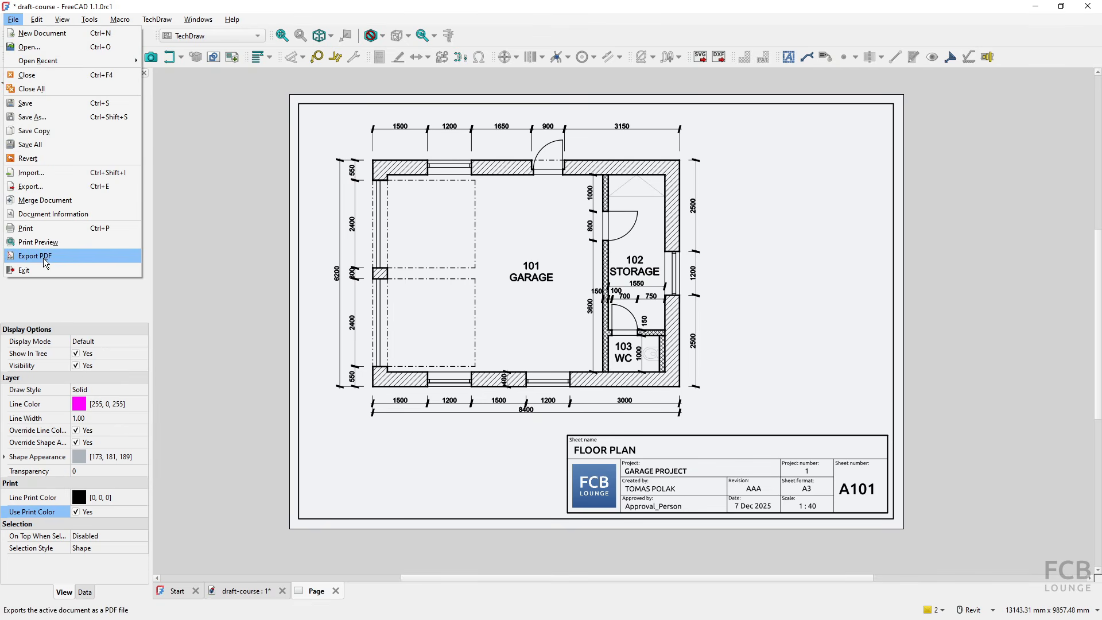
pyautogui.click(350, 433)
pyautogui.click(388, 457)
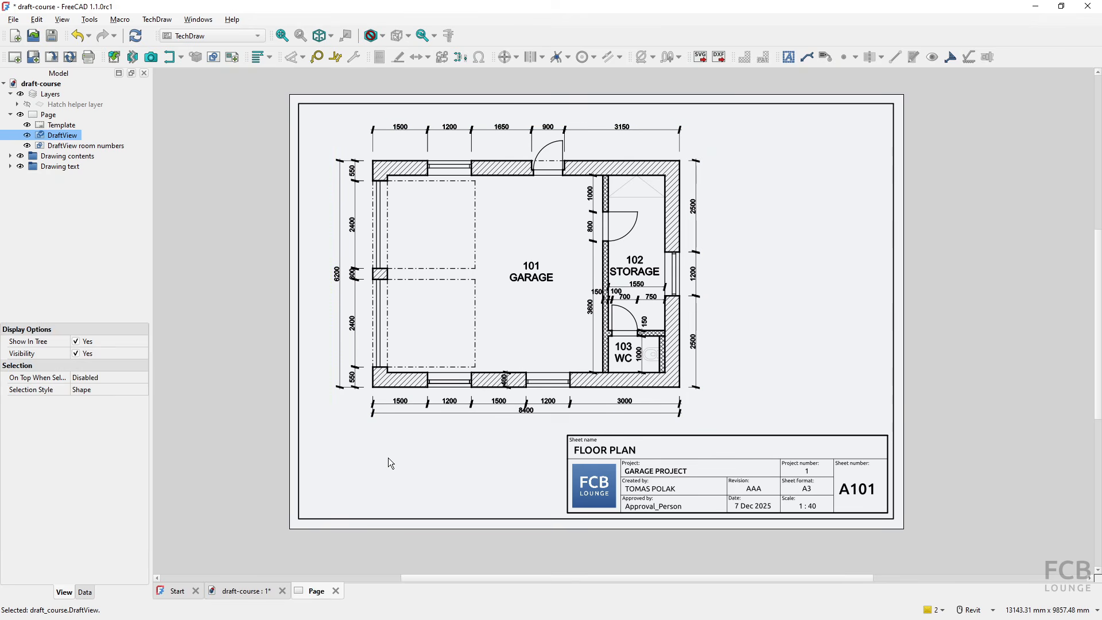
pyautogui.rightClick(436, 467)
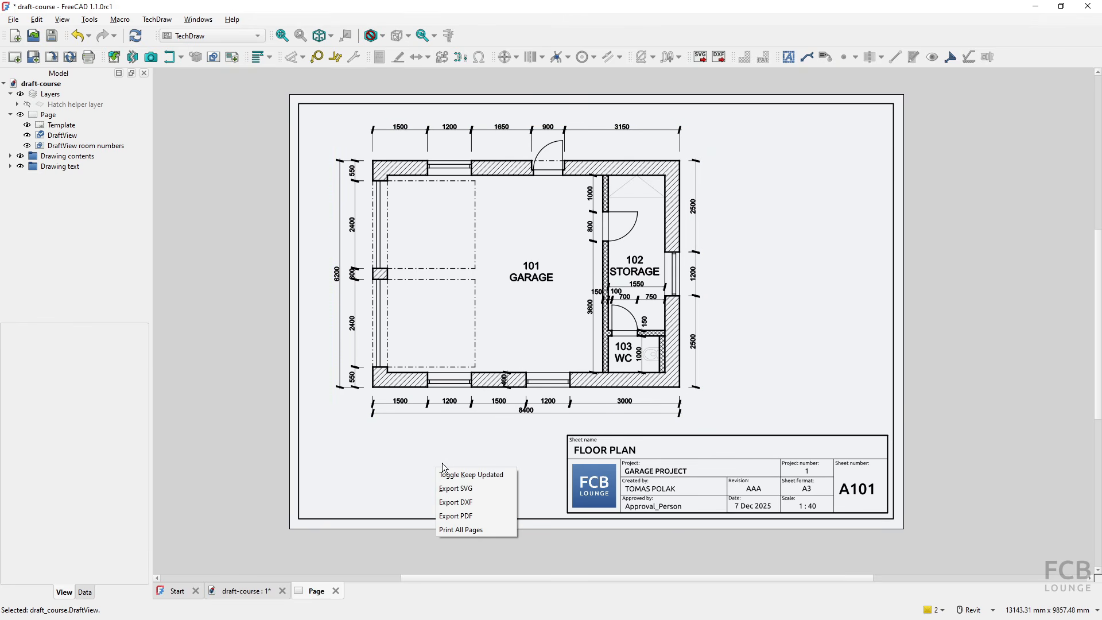
pyautogui.click(470, 517)
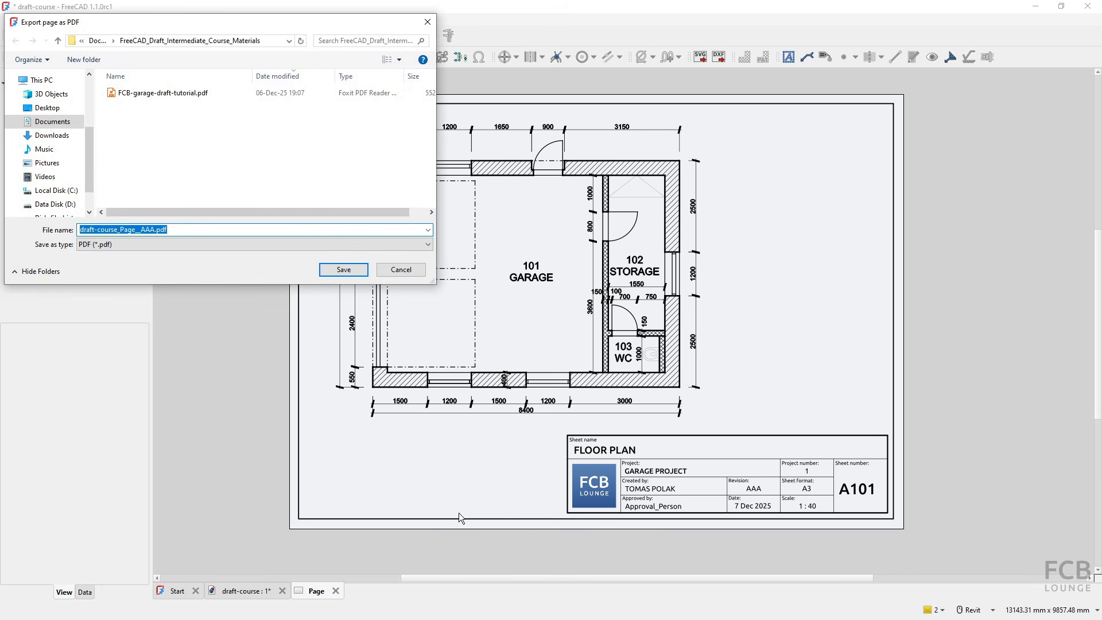
pyautogui.click(55, 124)
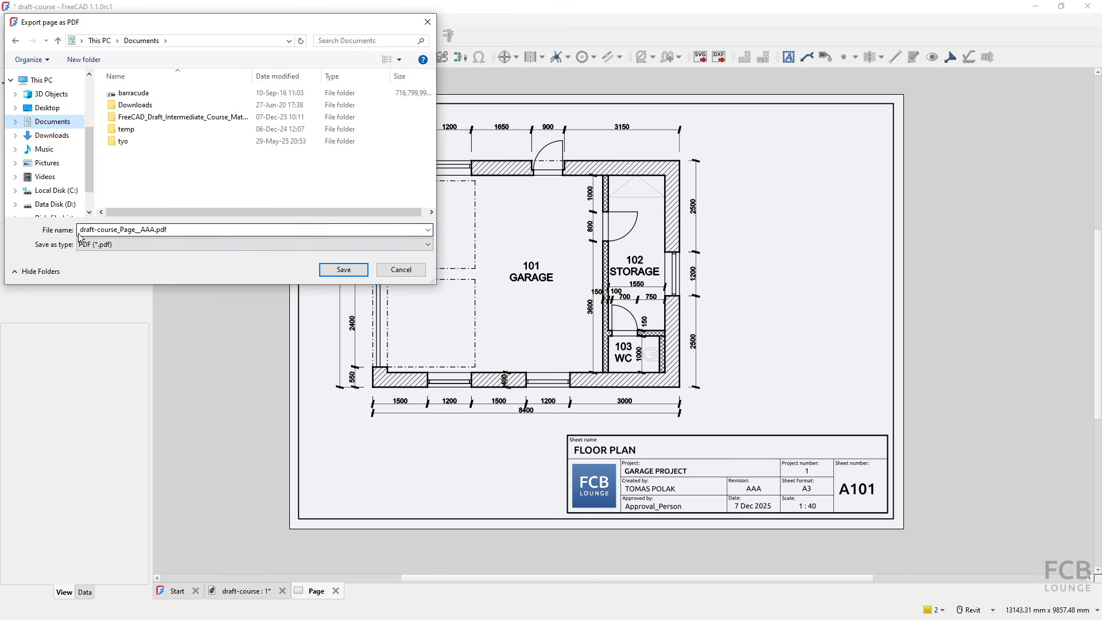
pyautogui.click(343, 270)
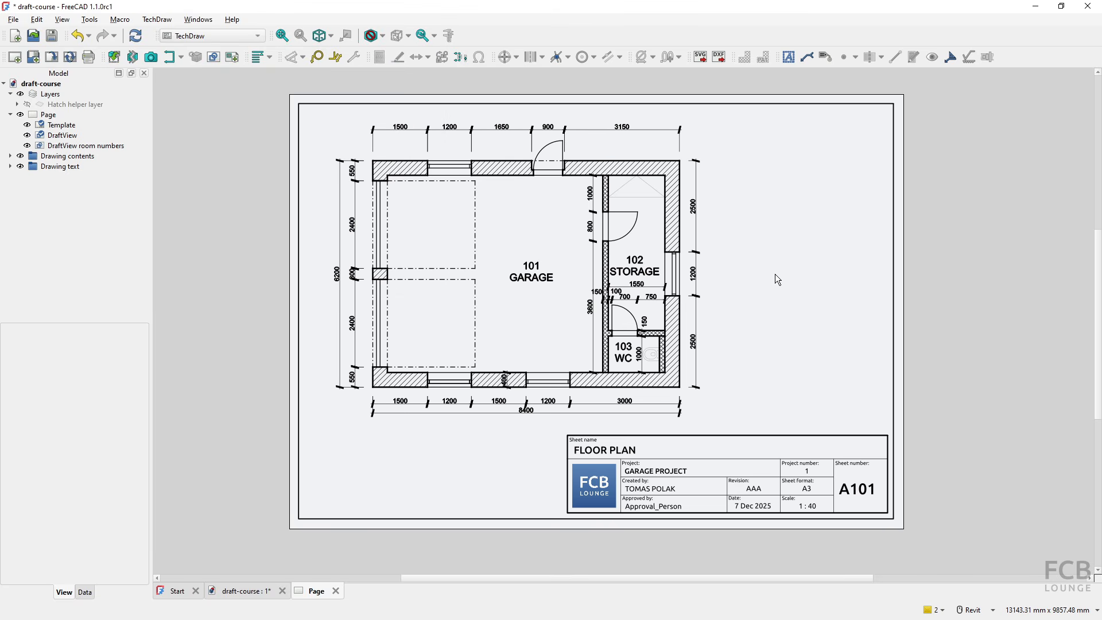
# - Switch to File Explorer and open draft-course_Page__AAA.pdf from the Documents folder to check the exported sheet
pyautogui.hotkey('alt', 'Tab')
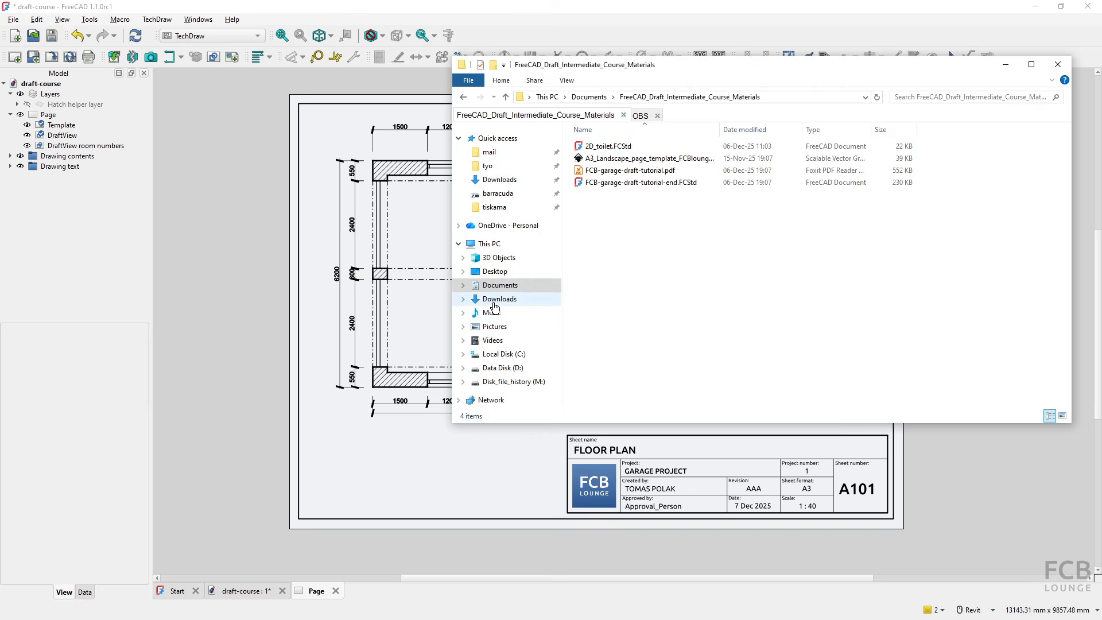
pyautogui.click(588, 98)
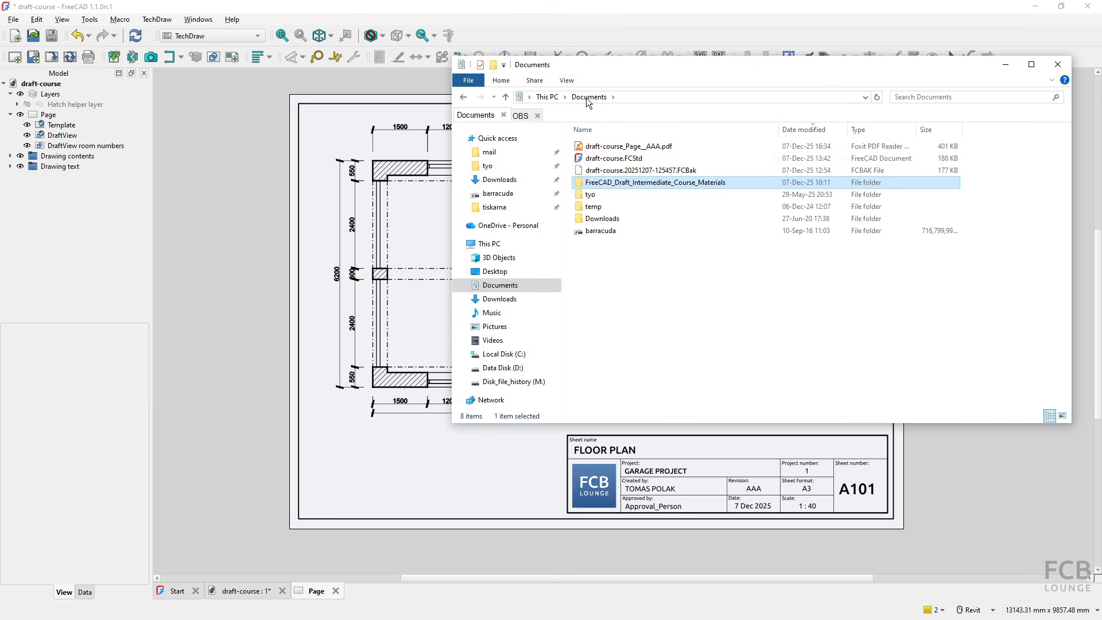
pyautogui.click(628, 148)
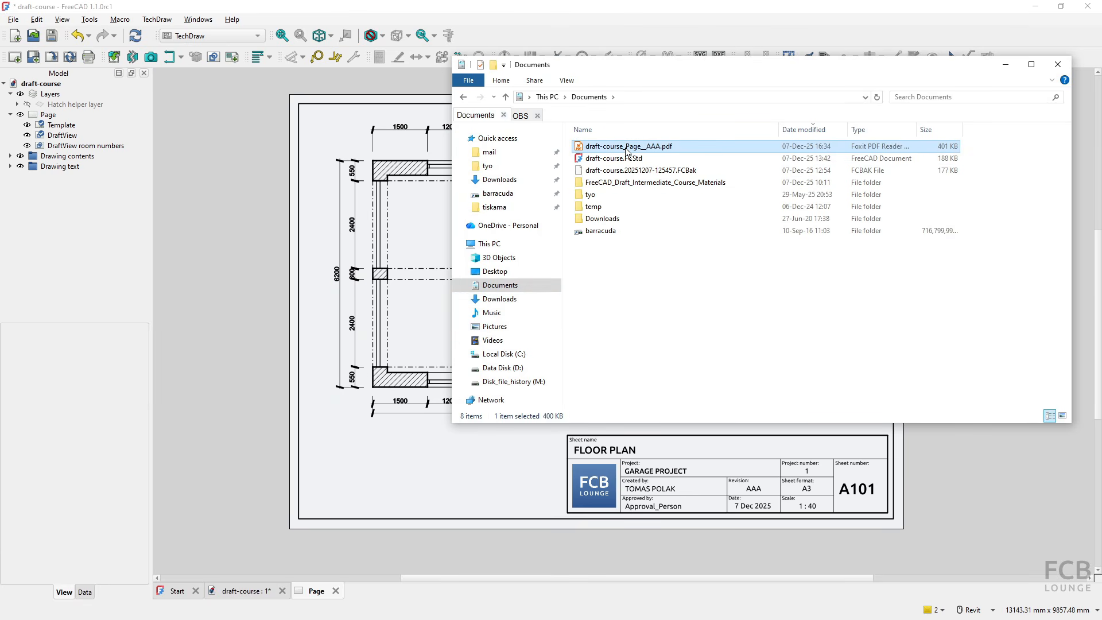
pyautogui.doubleClick(627, 149)
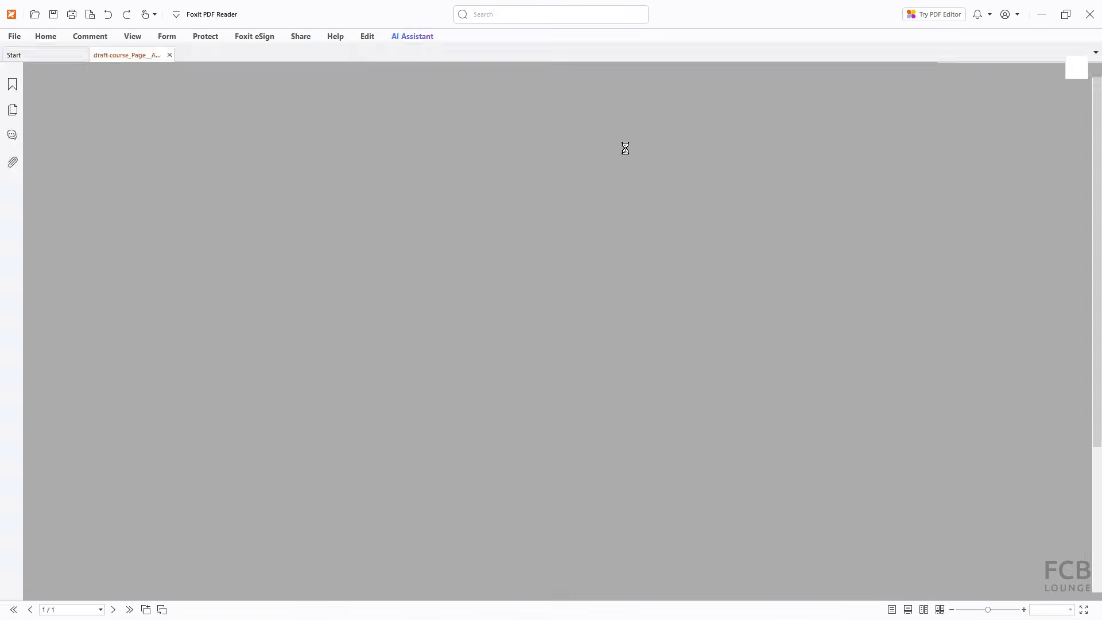
pyautogui.keyDown('ctrl'); pyautogui.scroll(-2, 549, 300); pyautogui.keyUp('ctrl')
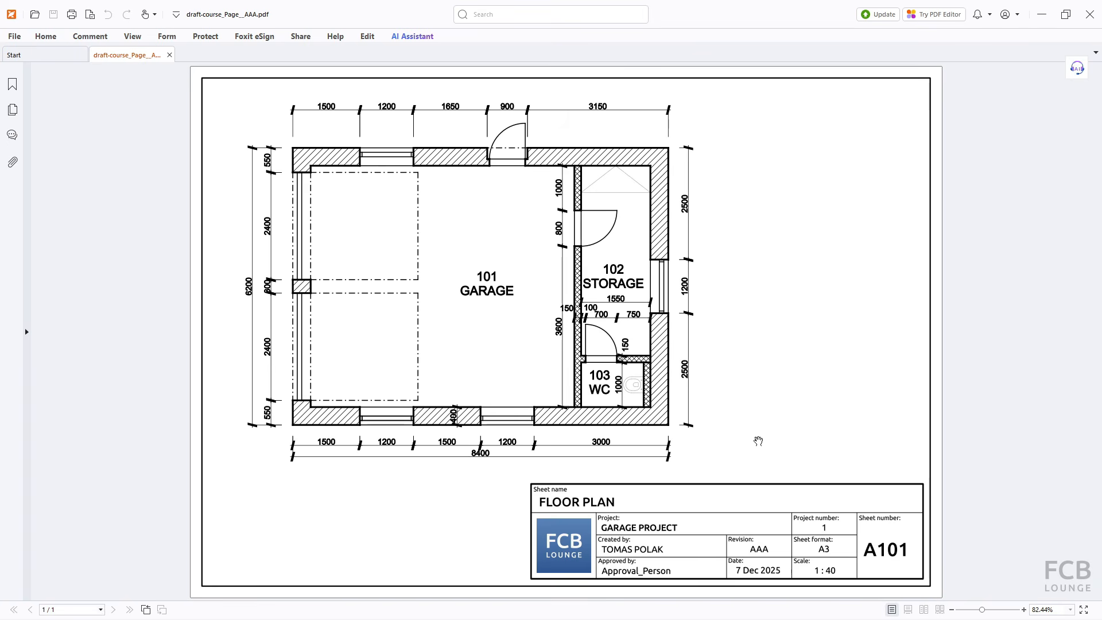
# - Close the PDF reader, return to FreeCAD and show the draft-course model view
pyautogui.click(1090, 14)
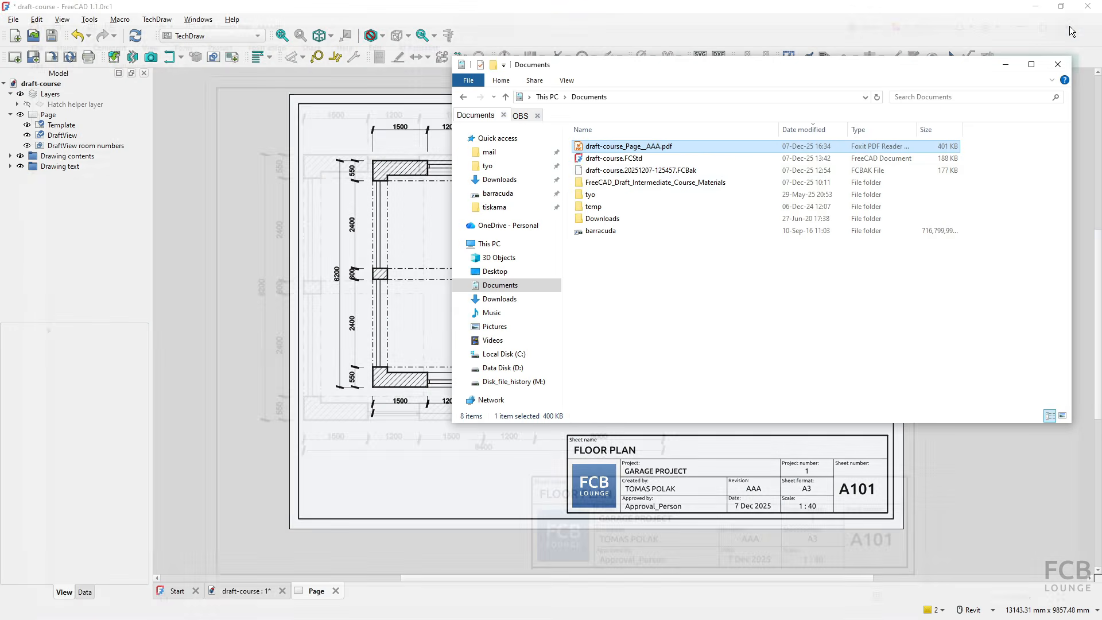
pyautogui.click(416, 10)
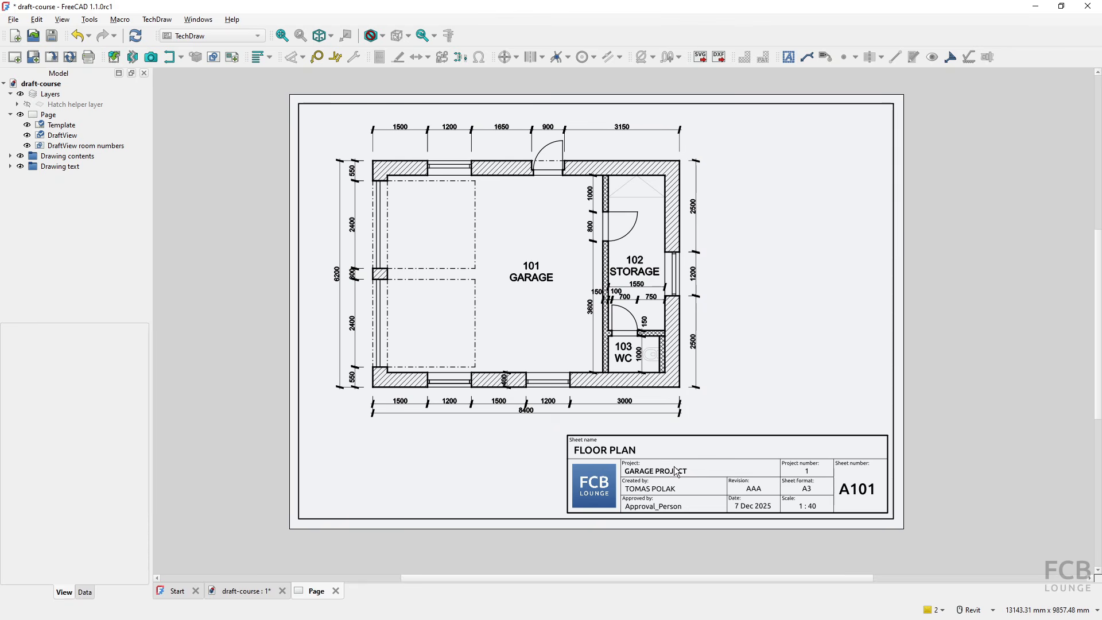
pyautogui.click(250, 597)
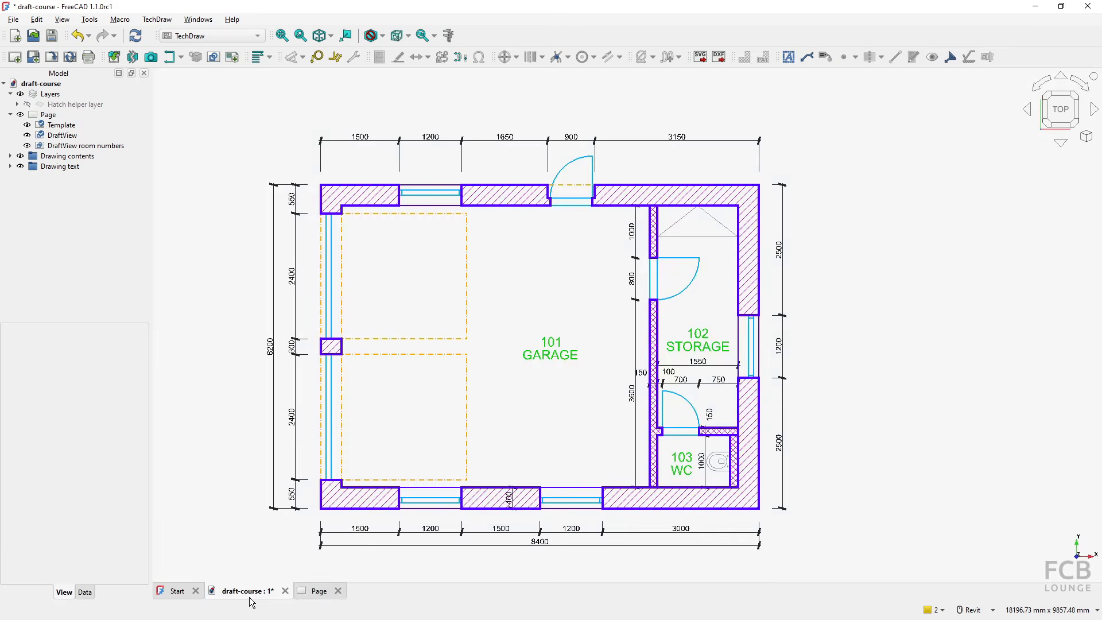